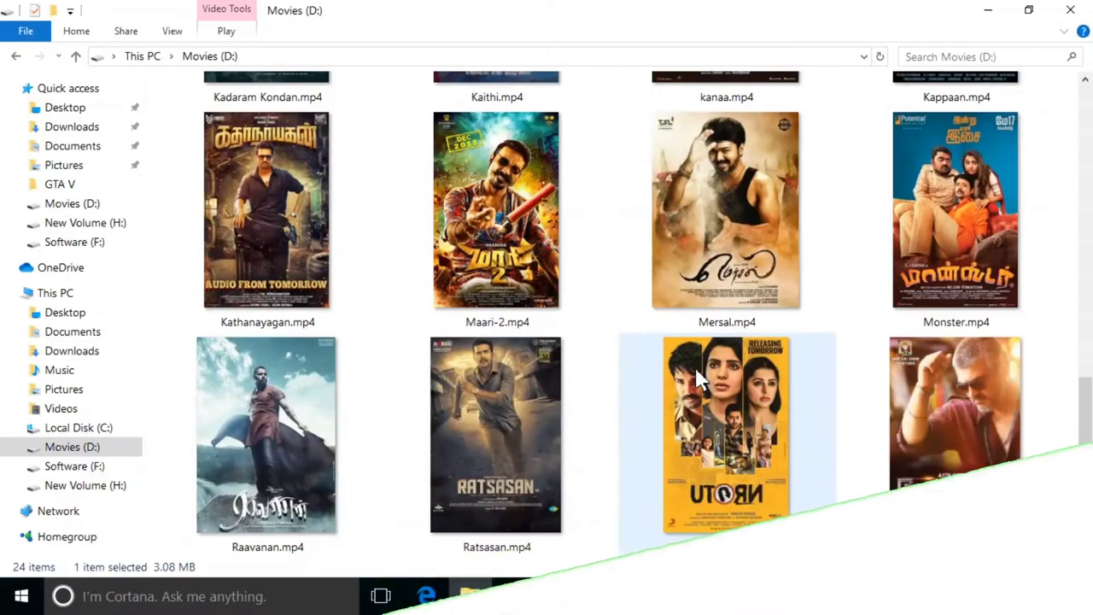
Play Imaika Nodigal.mp4 from the Movies (D:) drive briefly, and close the video player.
scroll(593, 419, up, 2)
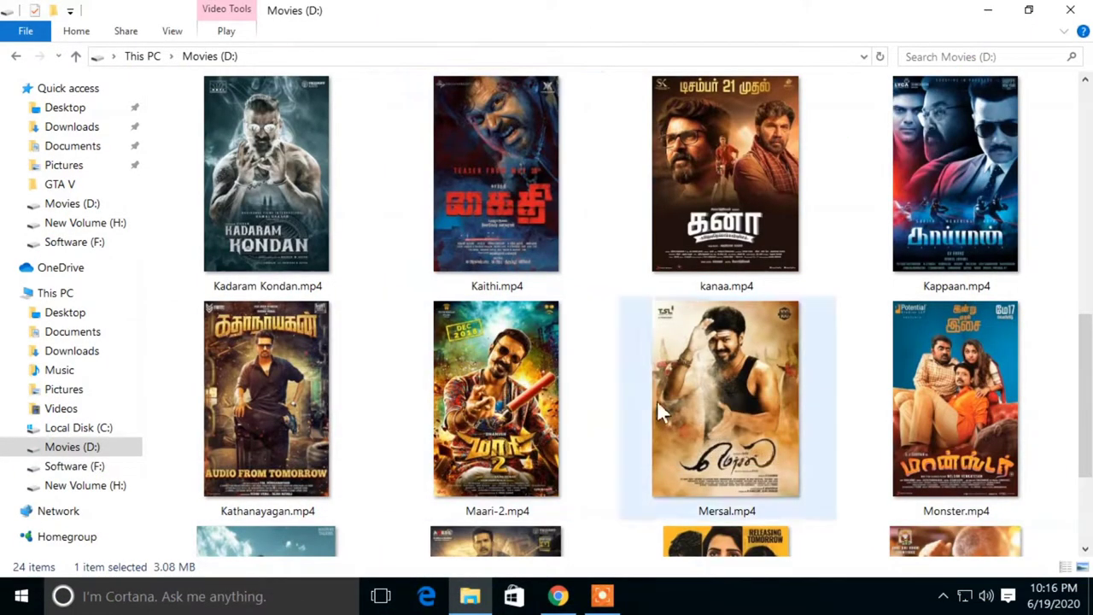
scroll(597, 465, down, 2)
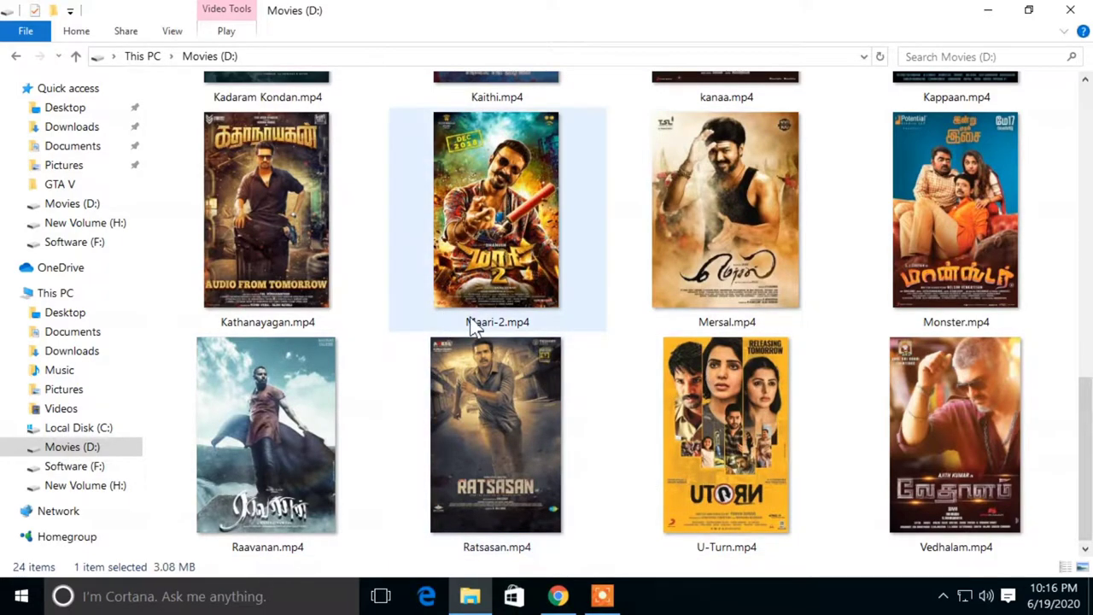
scroll(585, 337, up, 2)
scroll(649, 282, up, 2)
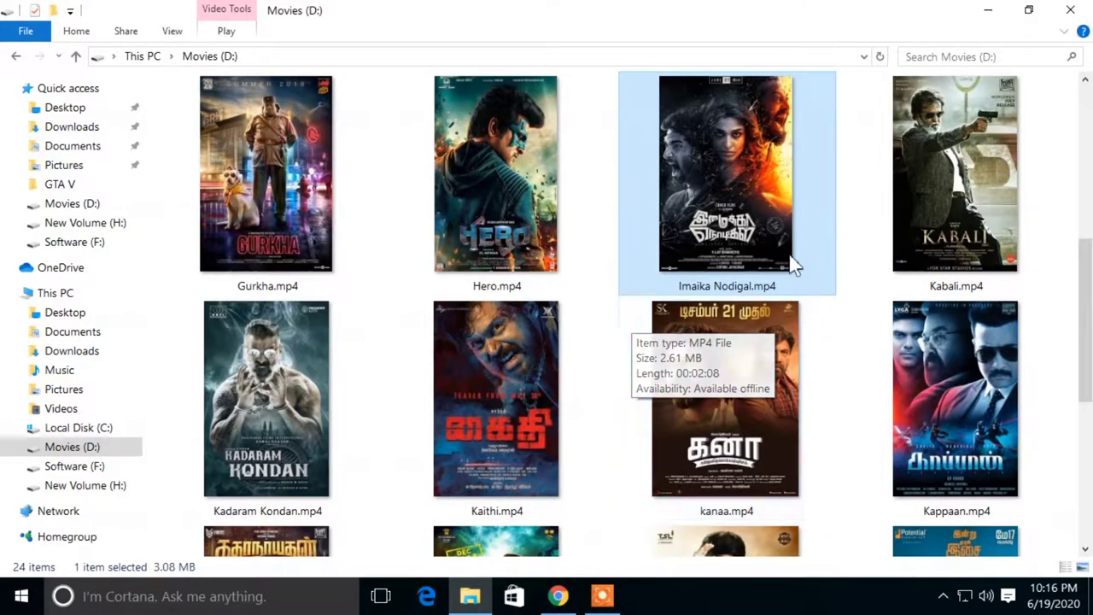
double_click(756, 280)
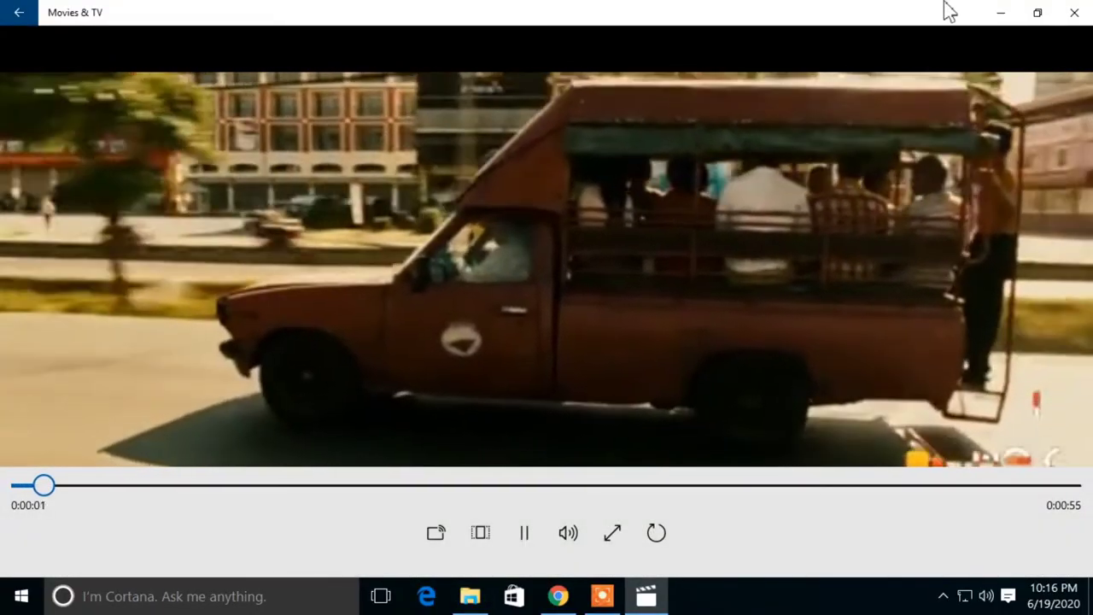
click(1074, 12)
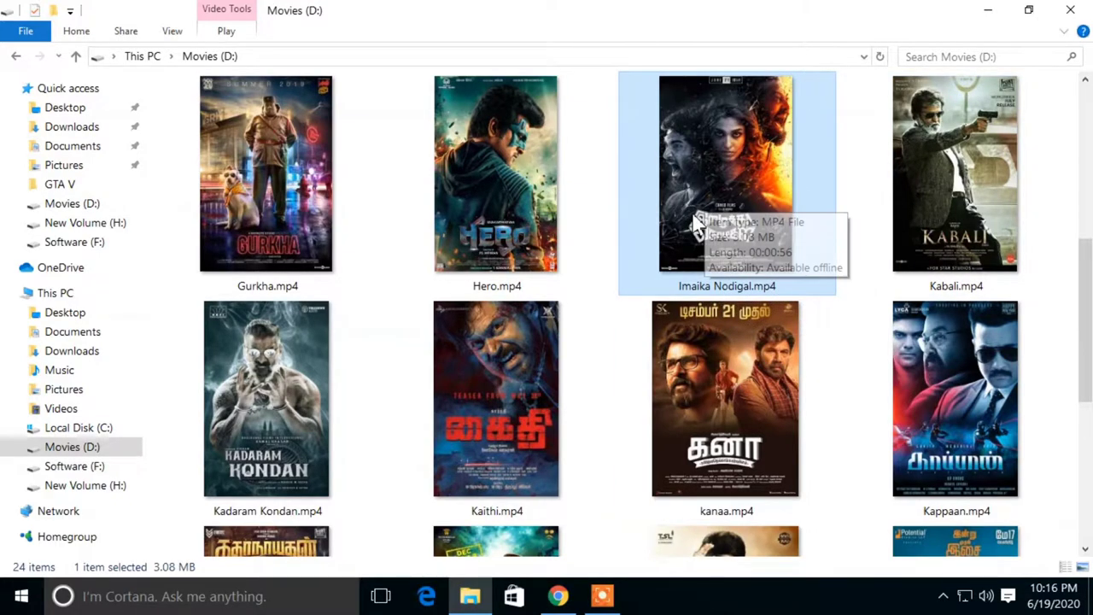
Compare the thumbnail of alok story-FT alok-2020.mp4 with the poster thumbnails of the other movies in the folder.
scroll(693, 222, up, 5)
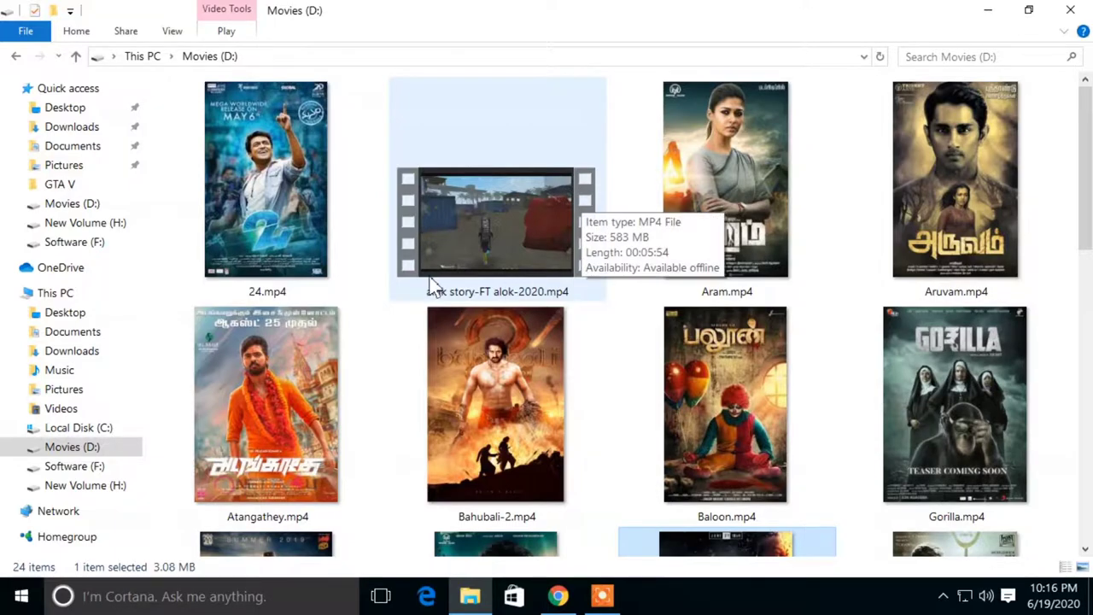
scroll(1012, 292, down, 2)
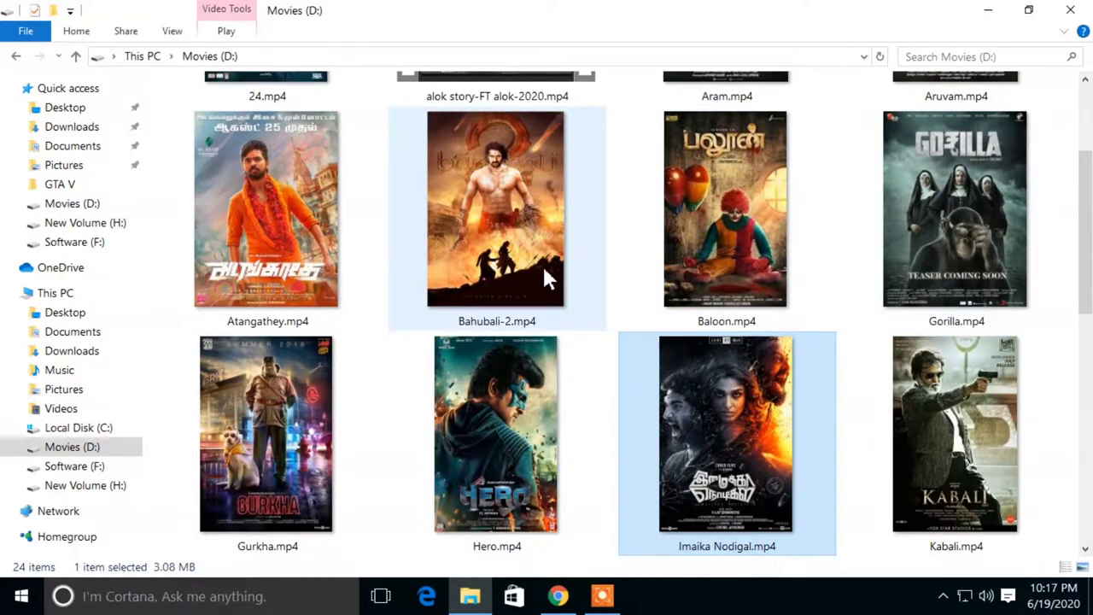
scroll(640, 256, up, 2)
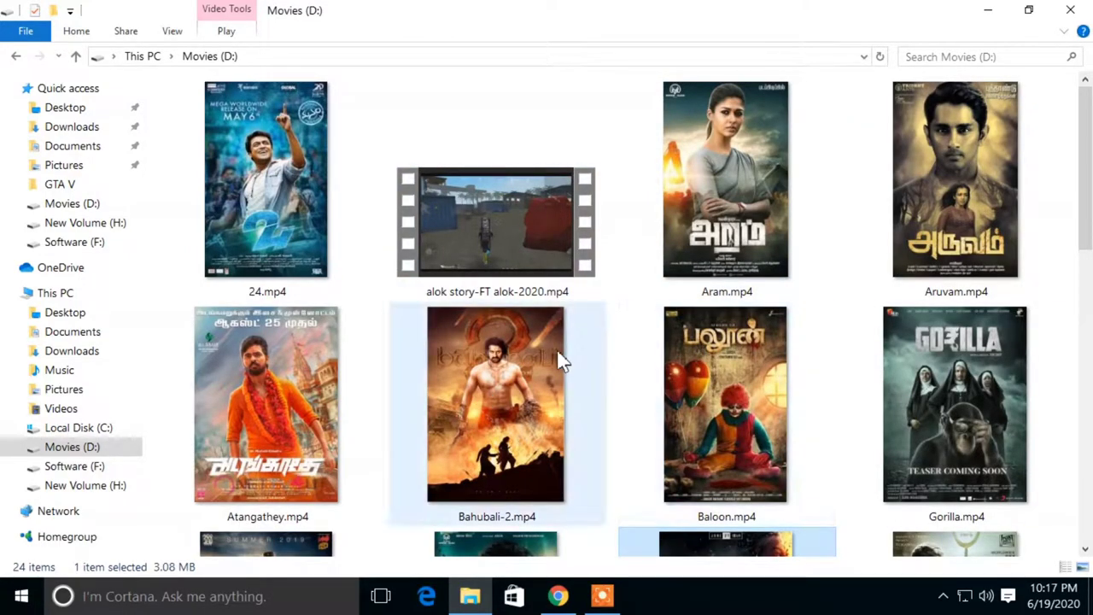
mouse_move(577, 294)
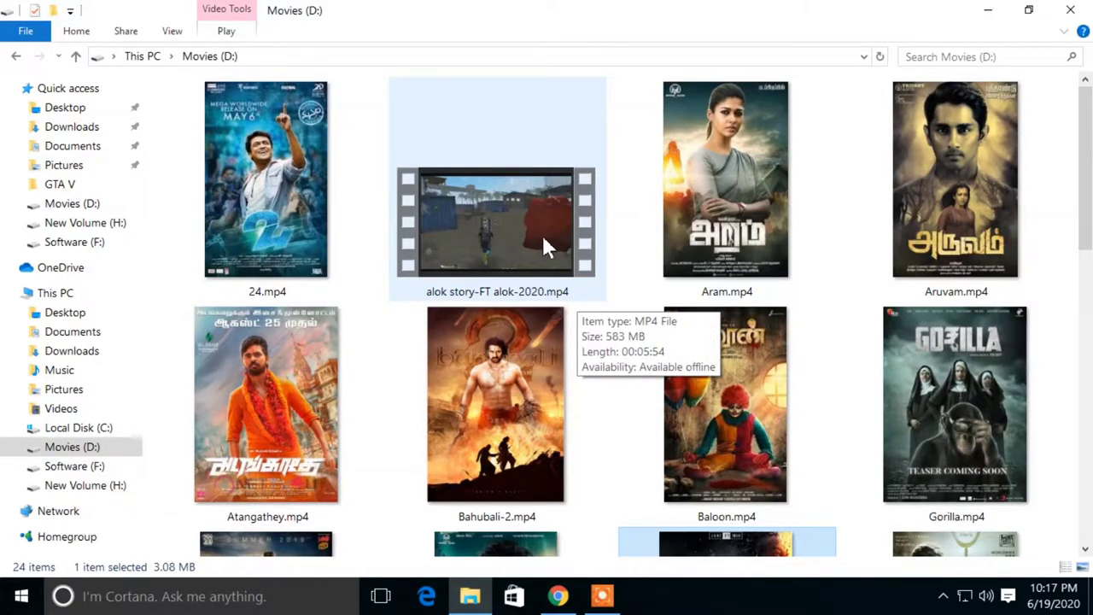
right_click(520, 224)
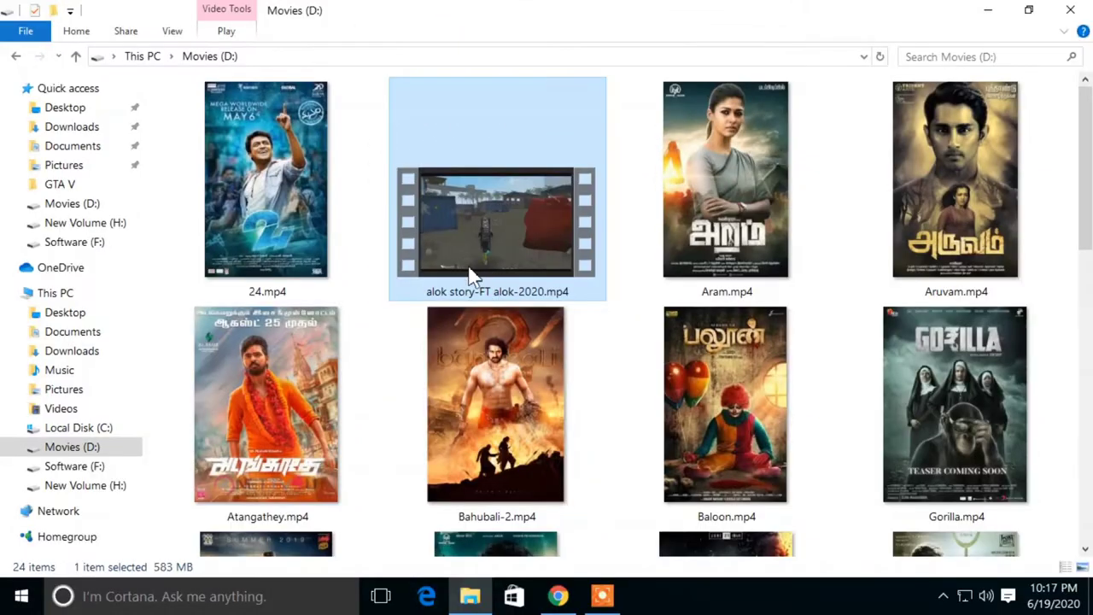
click(393, 313)
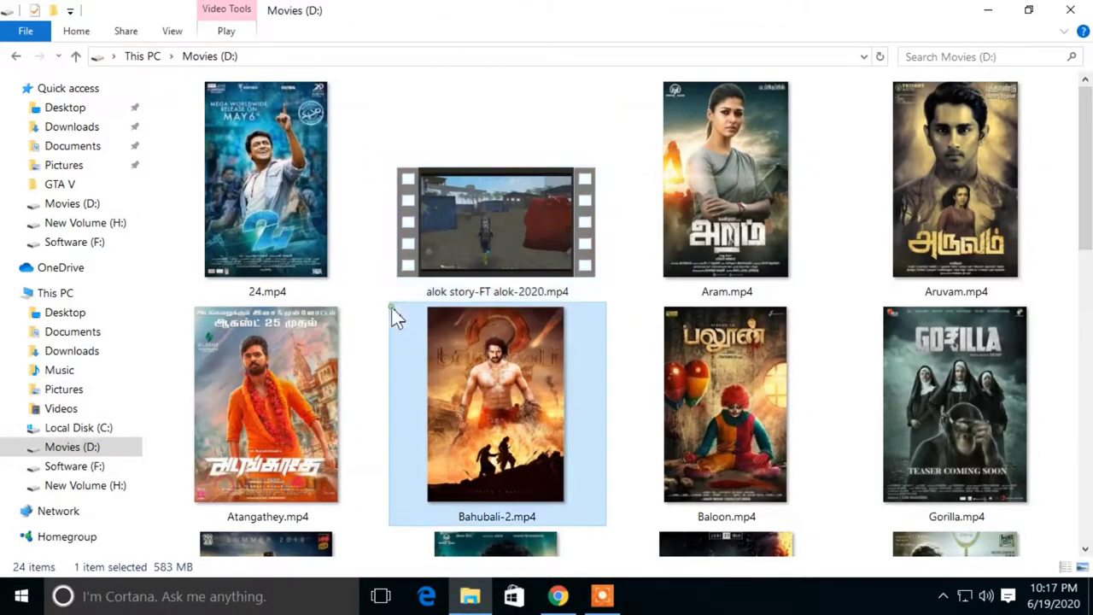
click(380, 237)
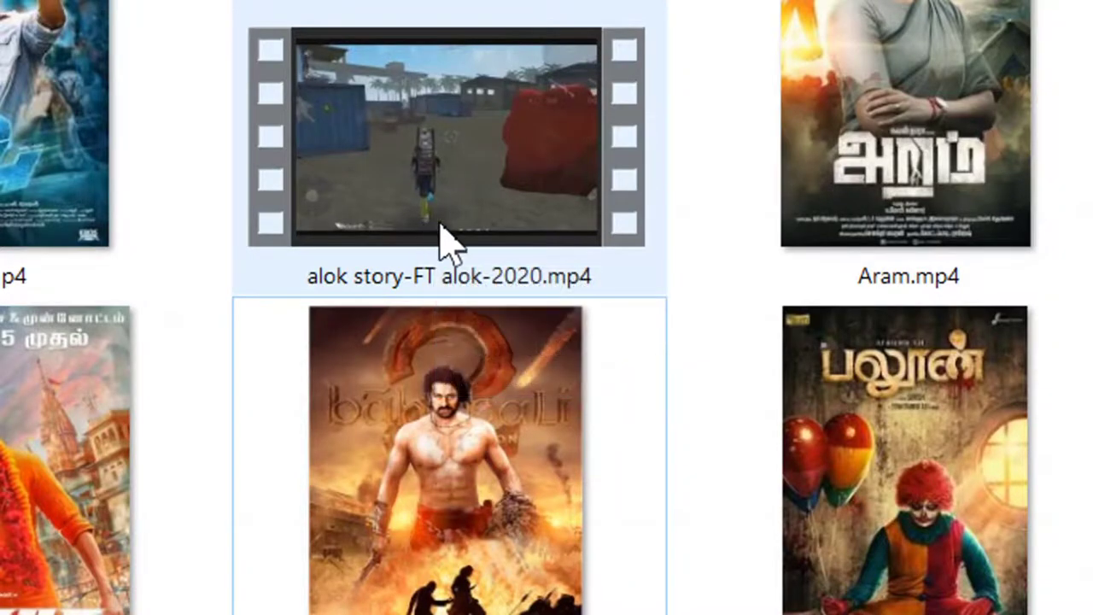
mouse_move(429, 180)
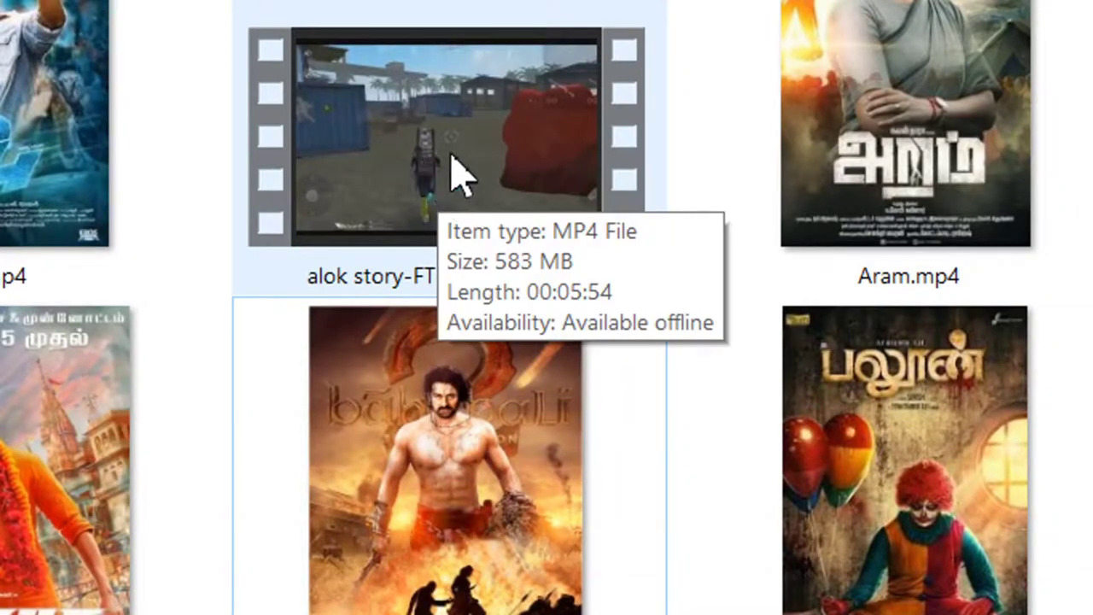
Open alok story-FT alok-2020.mp4 in Mp3tag and select it in the file list.
click(450, 171)
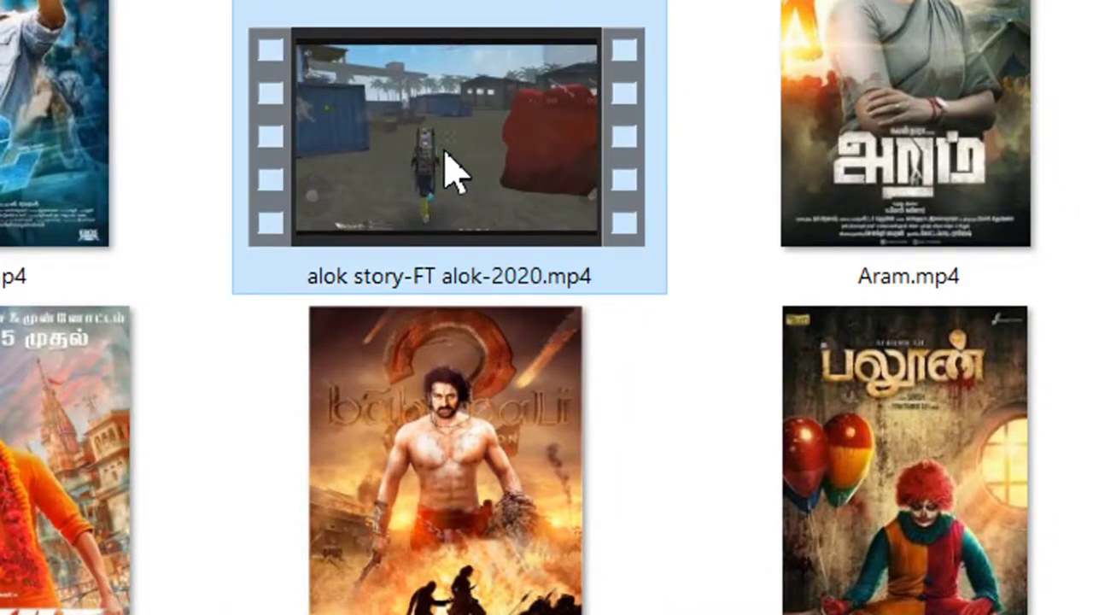
right_click(441, 152)
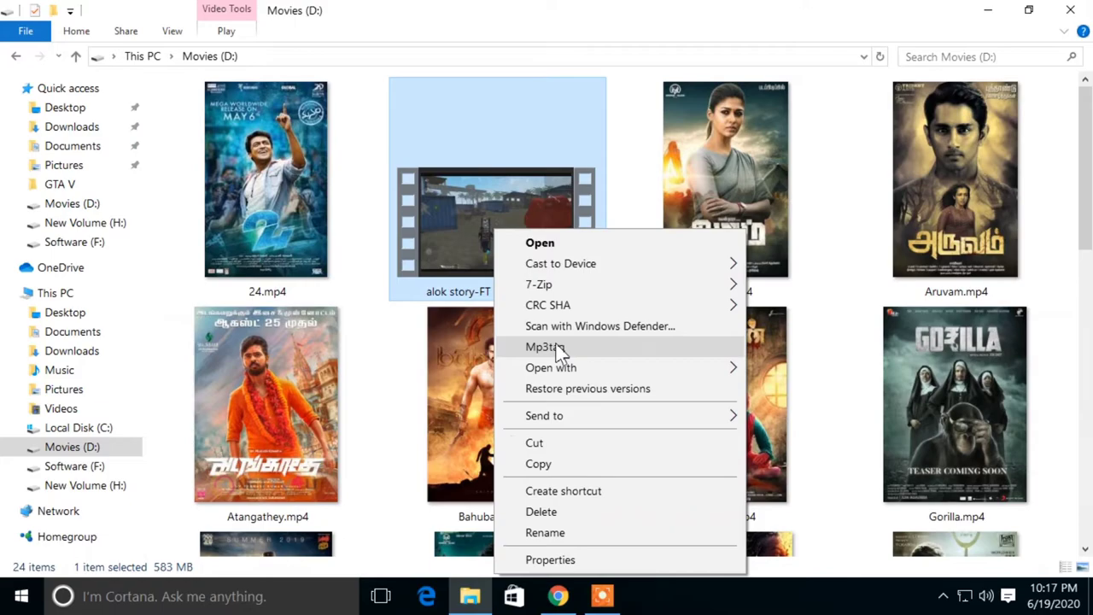
click(587, 465)
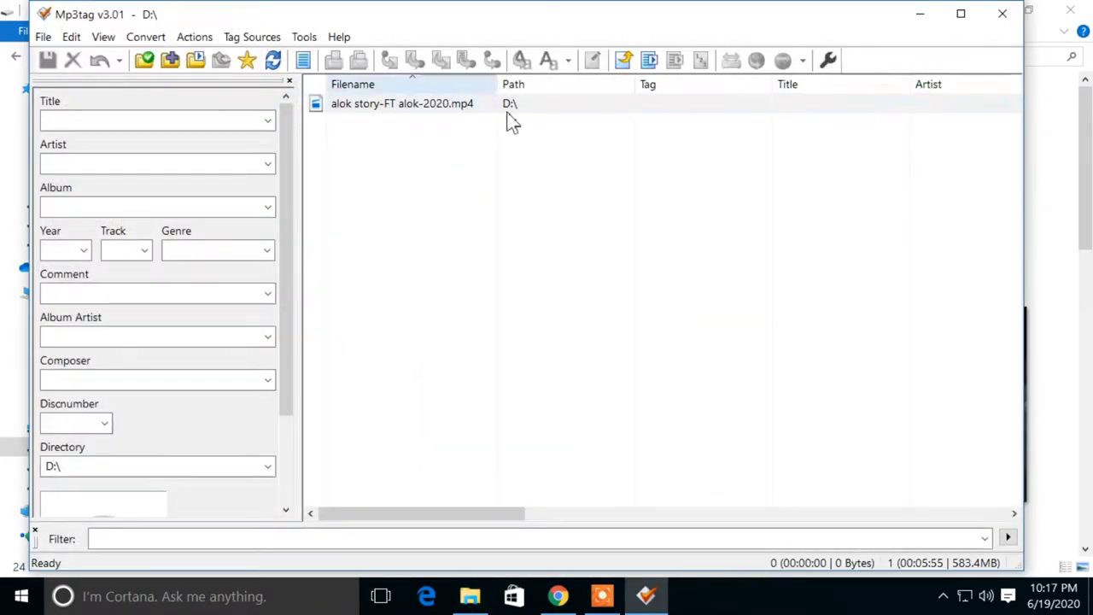
click(403, 111)
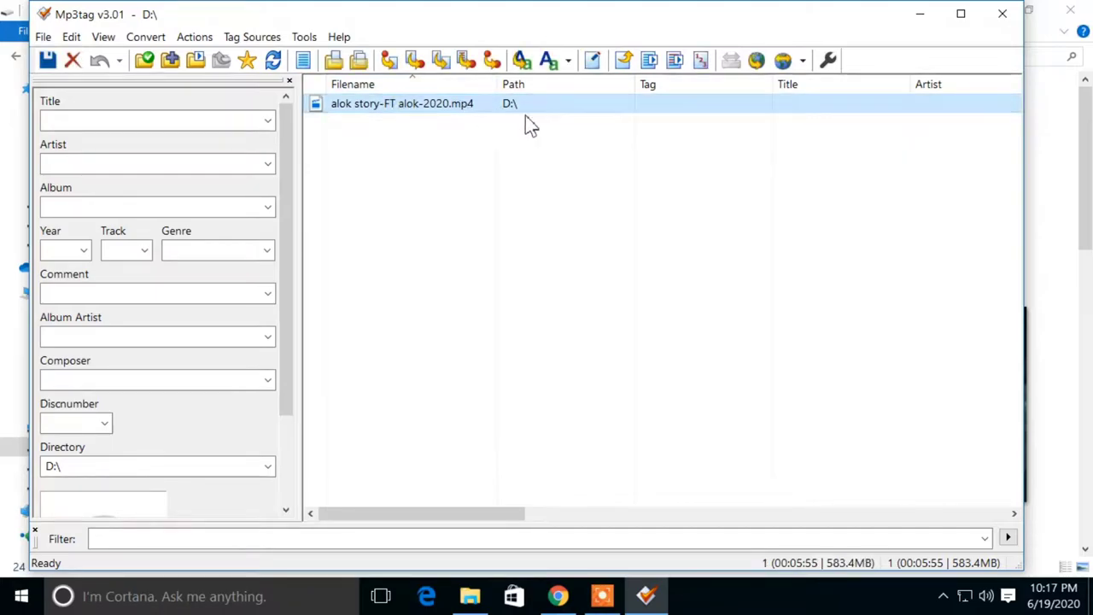
Start adding a cover image to the selected video and browse to the Downloads folder for the picture.
scroll(196, 205, down, 1)
scroll(195, 339, down, 3)
scroll(222, 390, down, 4)
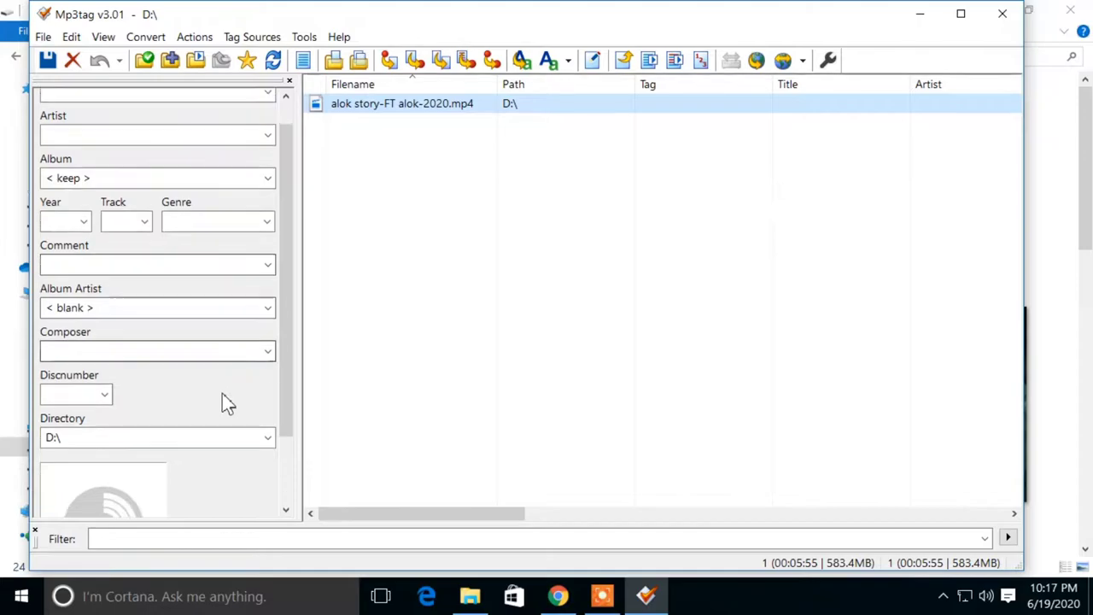
scroll(169, 459, down, 1)
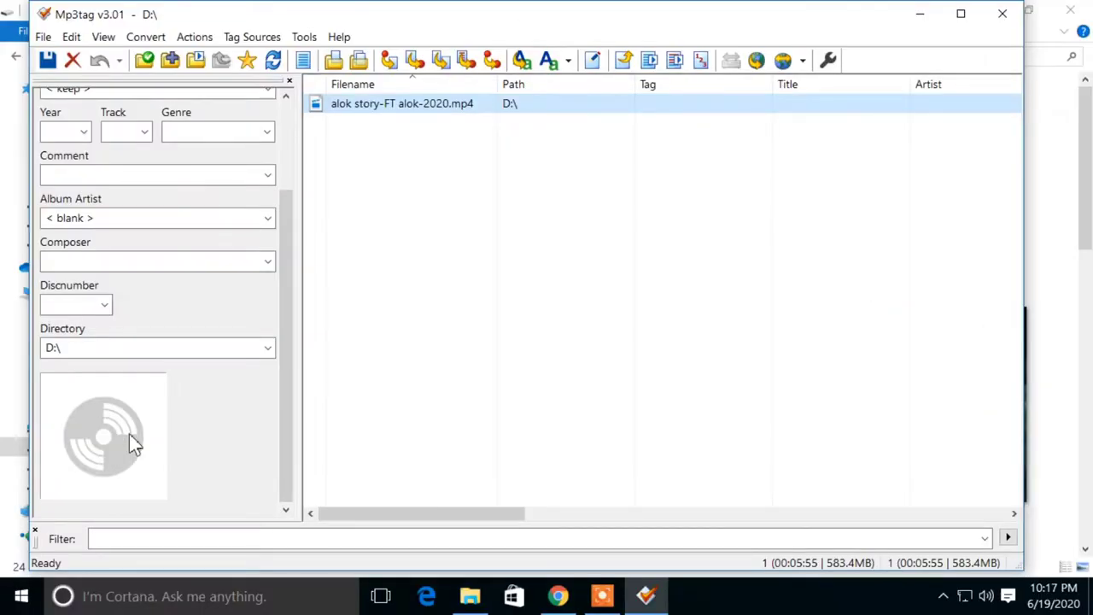
right_click(192, 451)
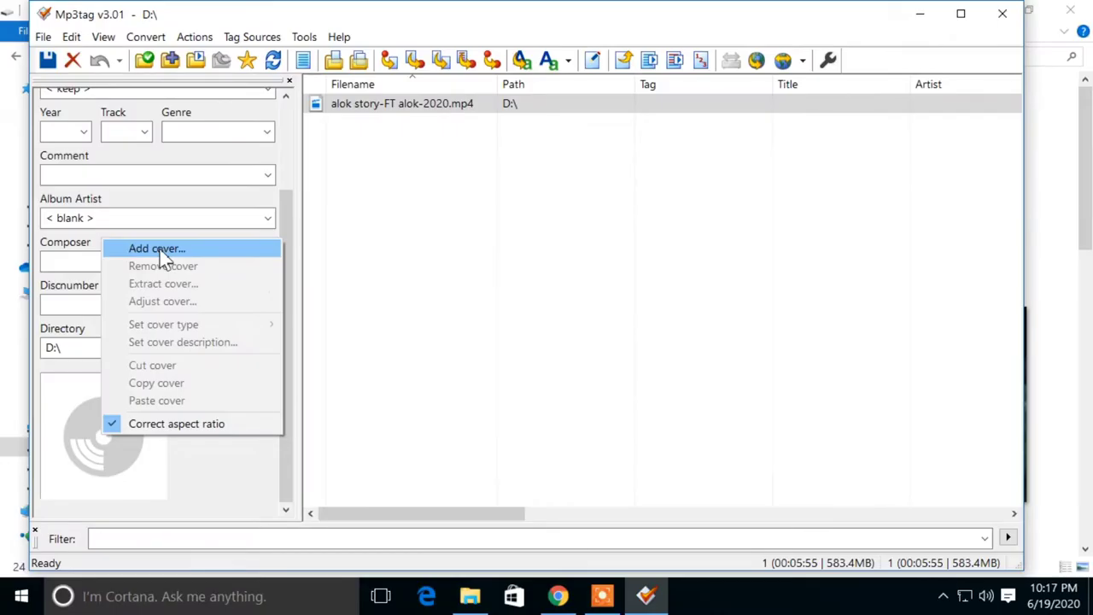
click(160, 253)
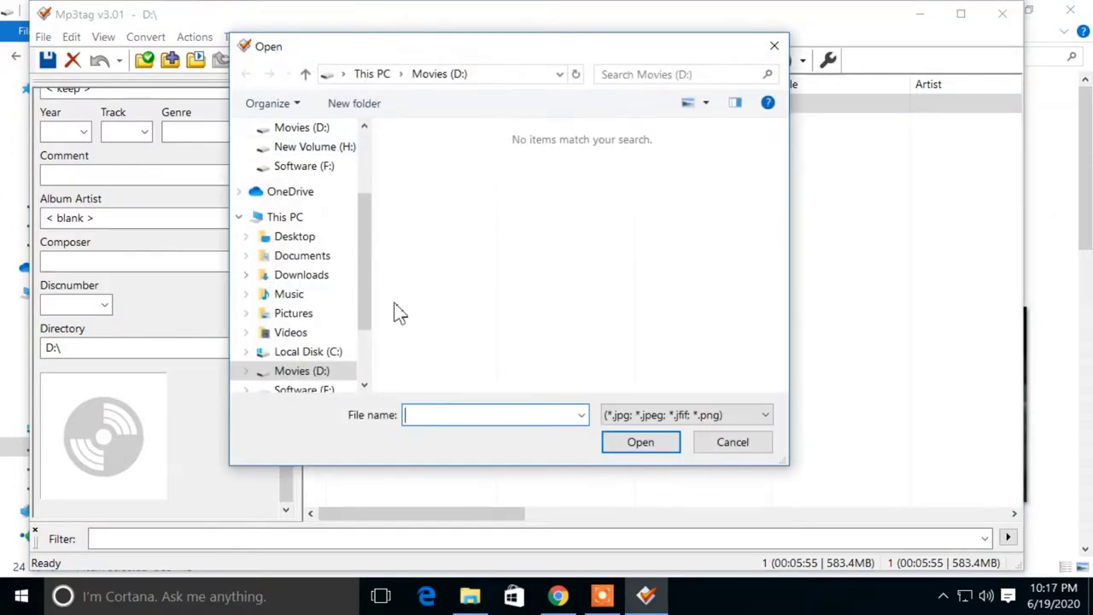
click(298, 274)
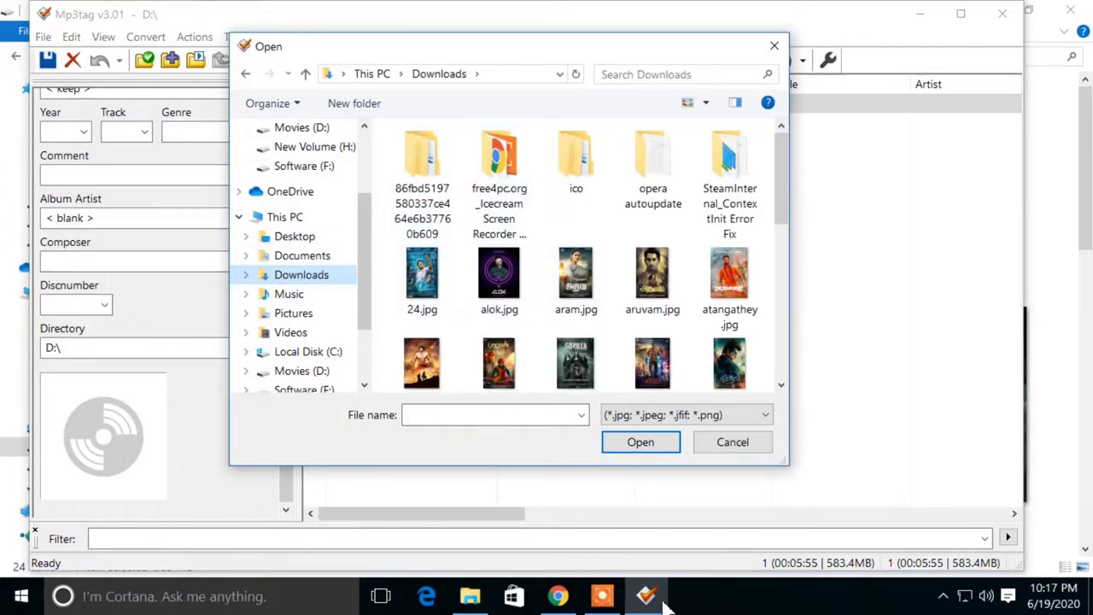
Switch to Chrome, review the alok poster image results, and try to save the purple Marquee New York poster.
click(550, 600)
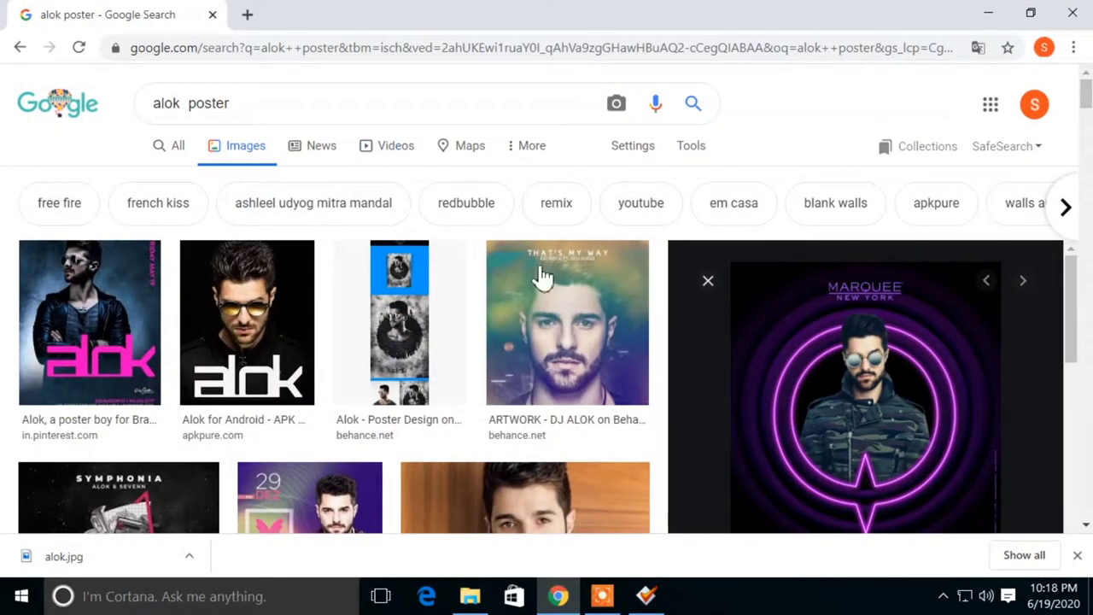
click(162, 102)
double_click(162, 103)
click(262, 117)
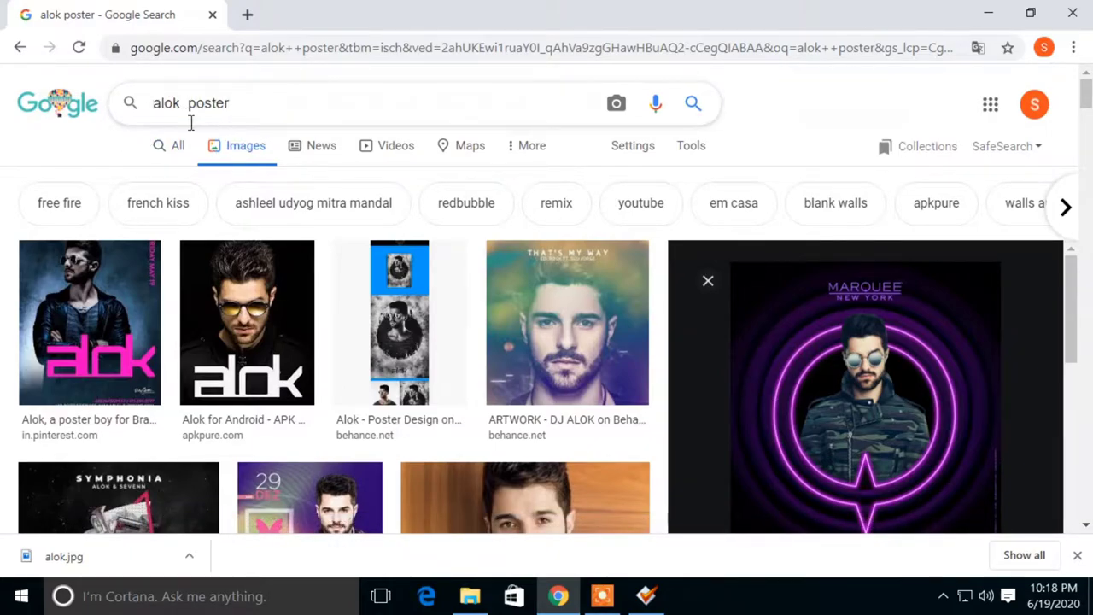
scroll(864, 385, down, 1)
scroll(864, 386, down, 1)
scroll(841, 389, up, 2)
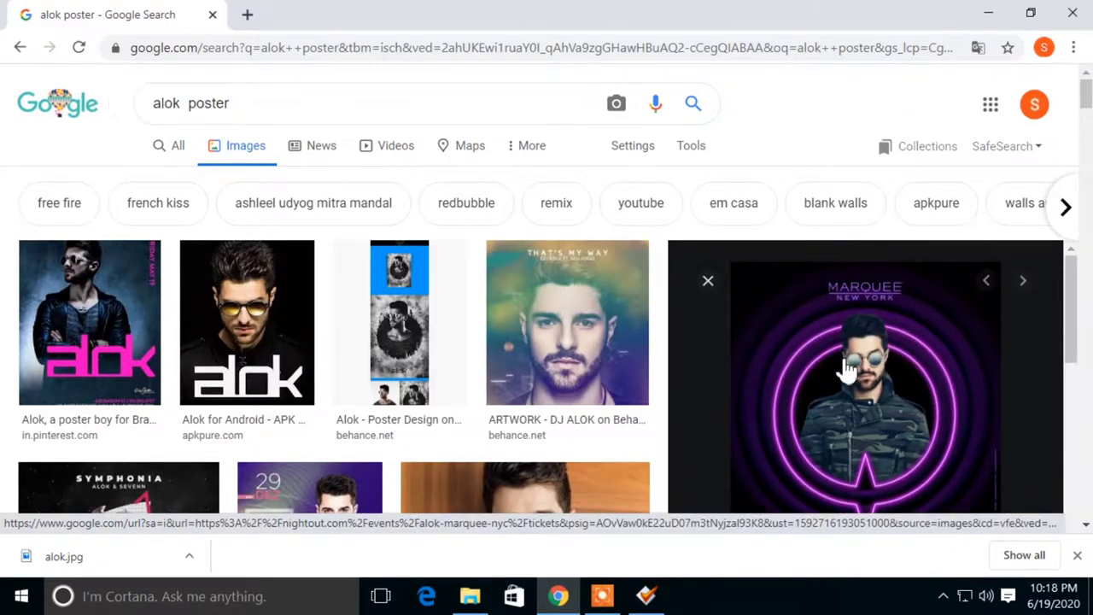
right_click(846, 368)
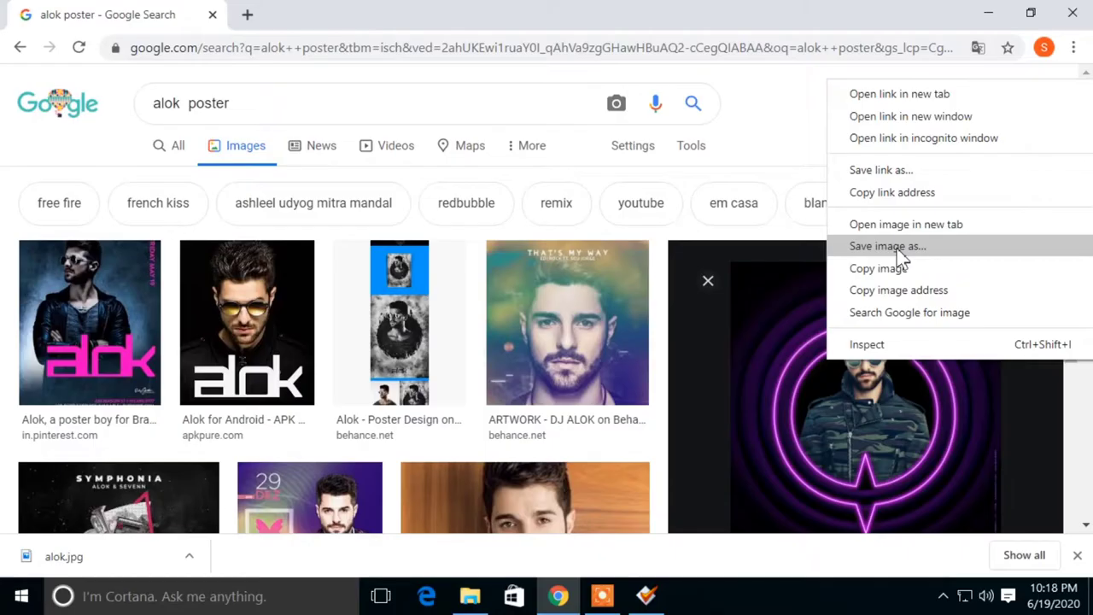
click(723, 444)
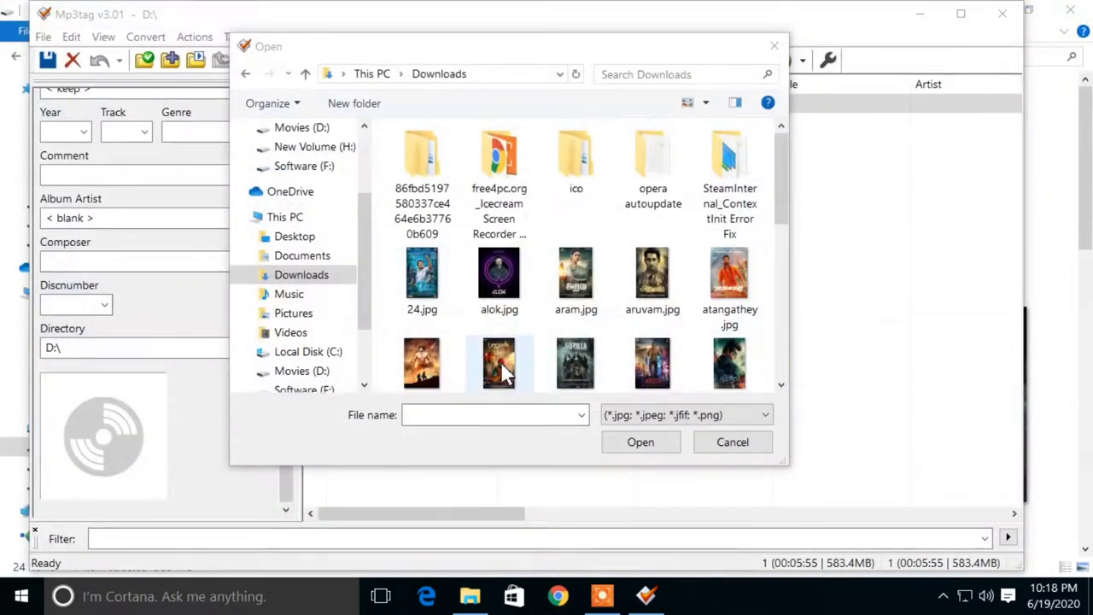
Add alok.jpg from Downloads as the video's cover, save the tag, and close Mp3tag.
click(495, 294)
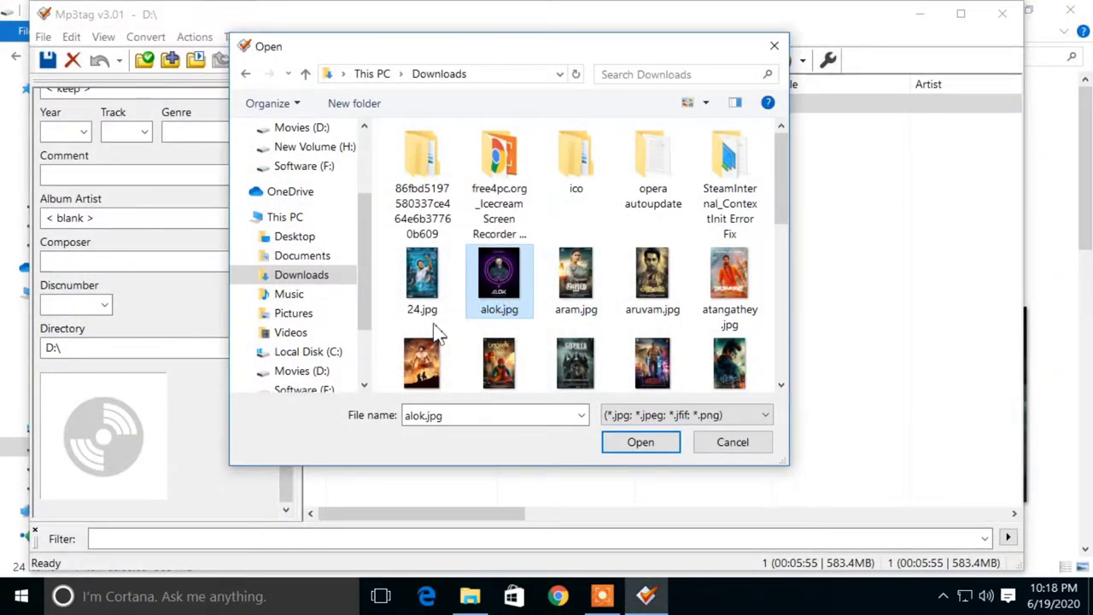
click(638, 443)
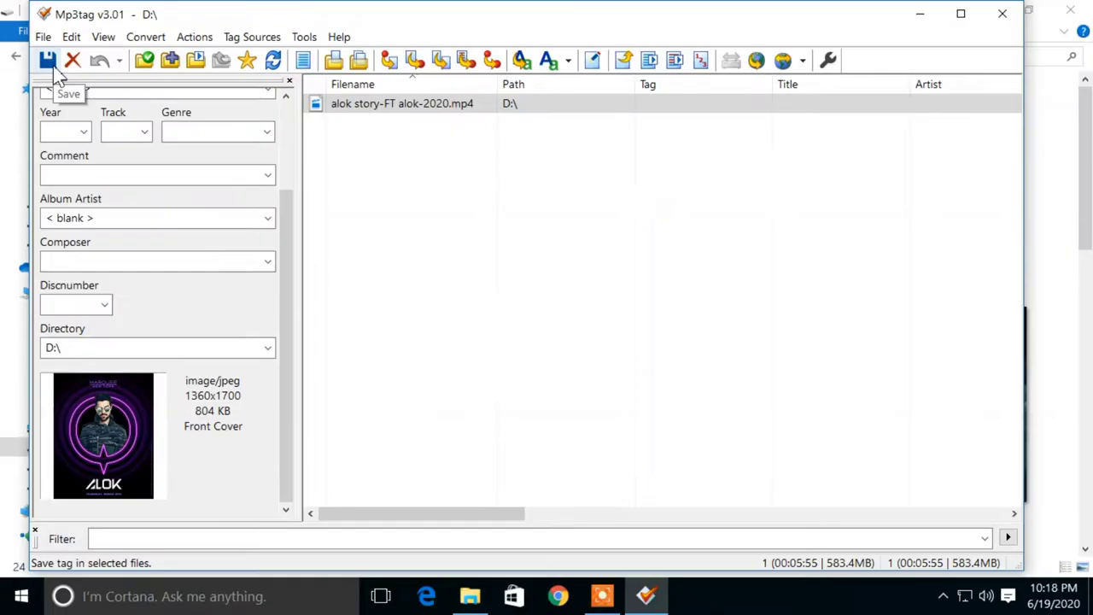
click(98, 83)
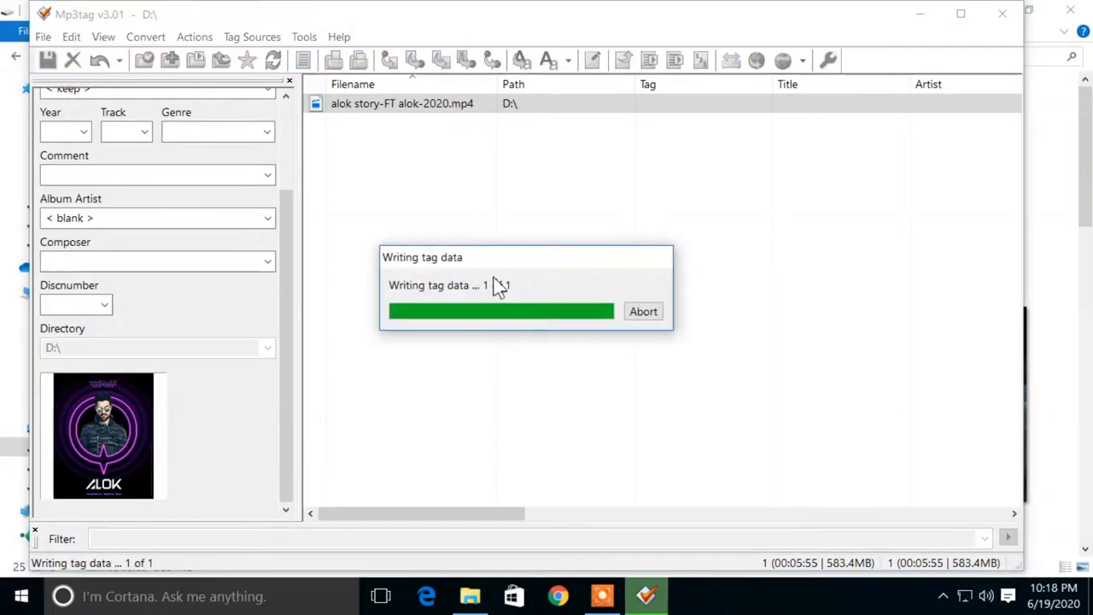
click(1002, 14)
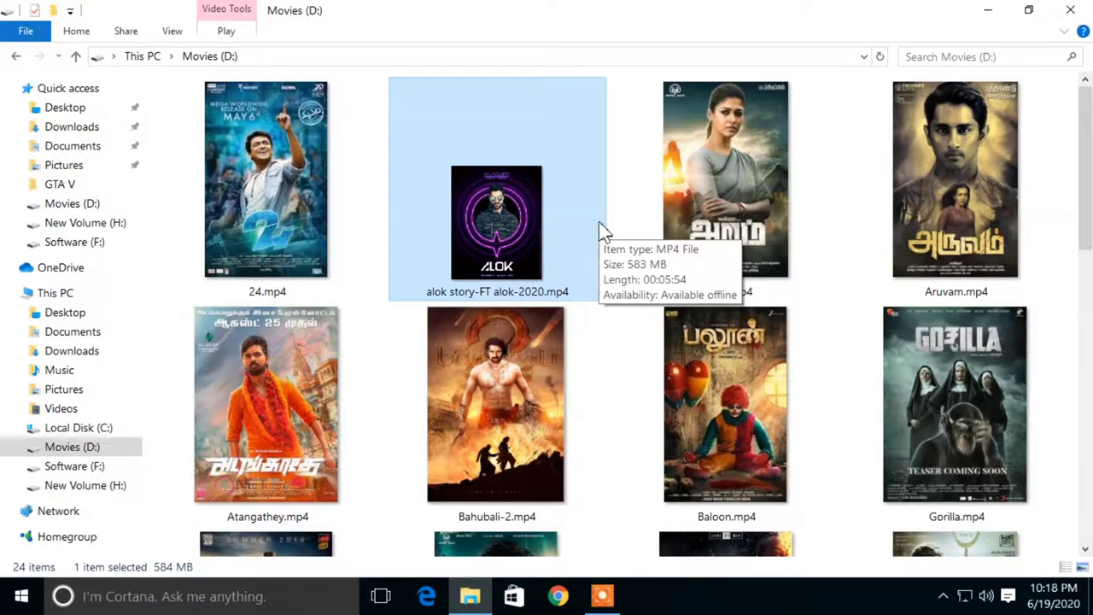
Refresh the Movies (D:) folder and select alok story-FT alok-2020.mp4 to check its thumbnail.
click(632, 349)
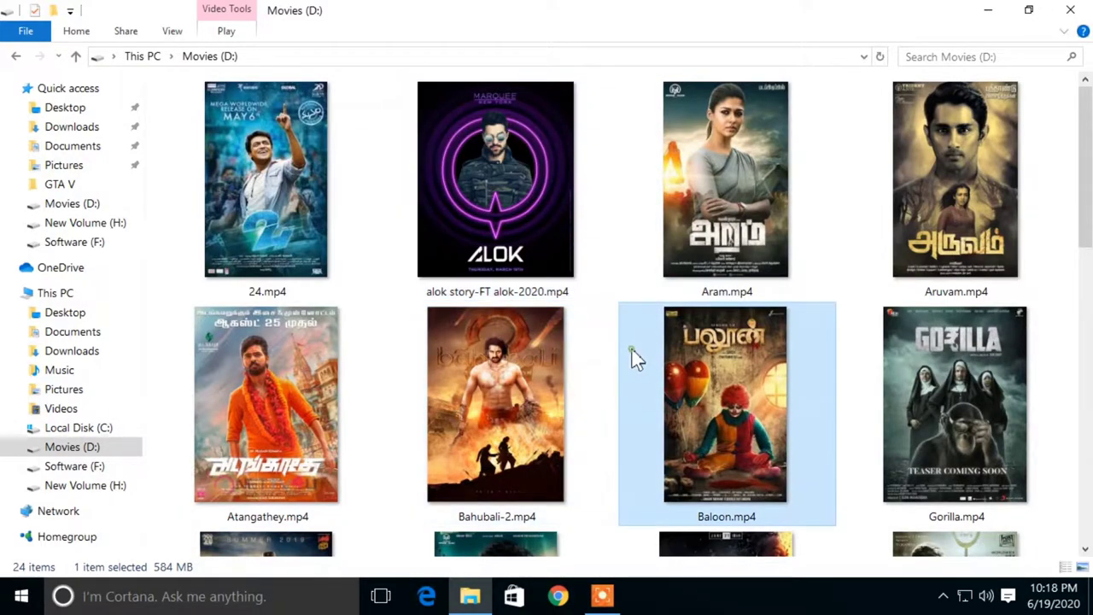
click(612, 293)
right_click(624, 329)
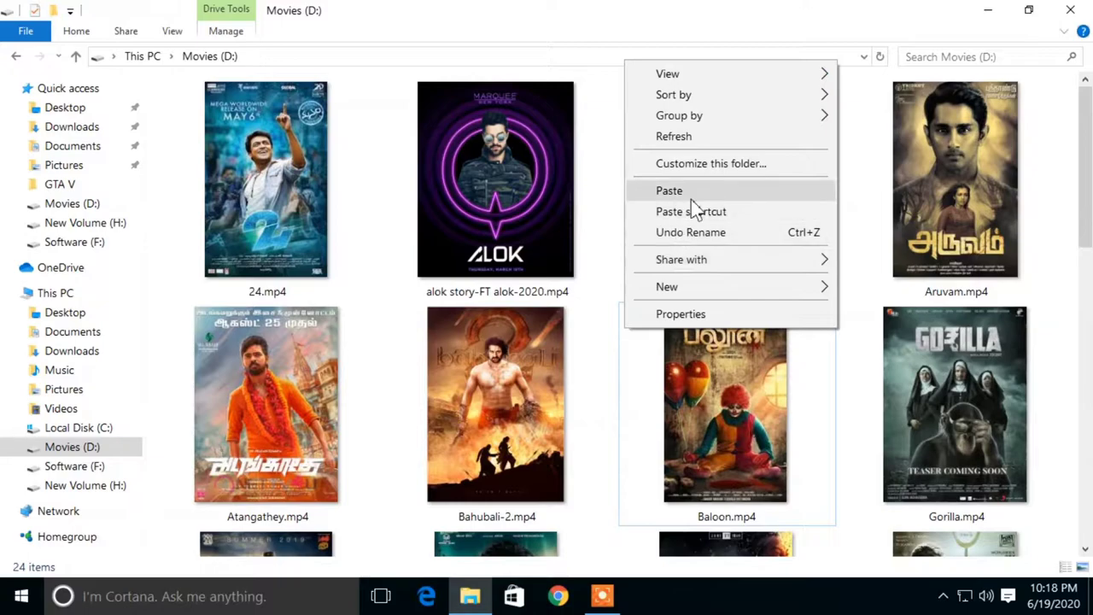
click(673, 136)
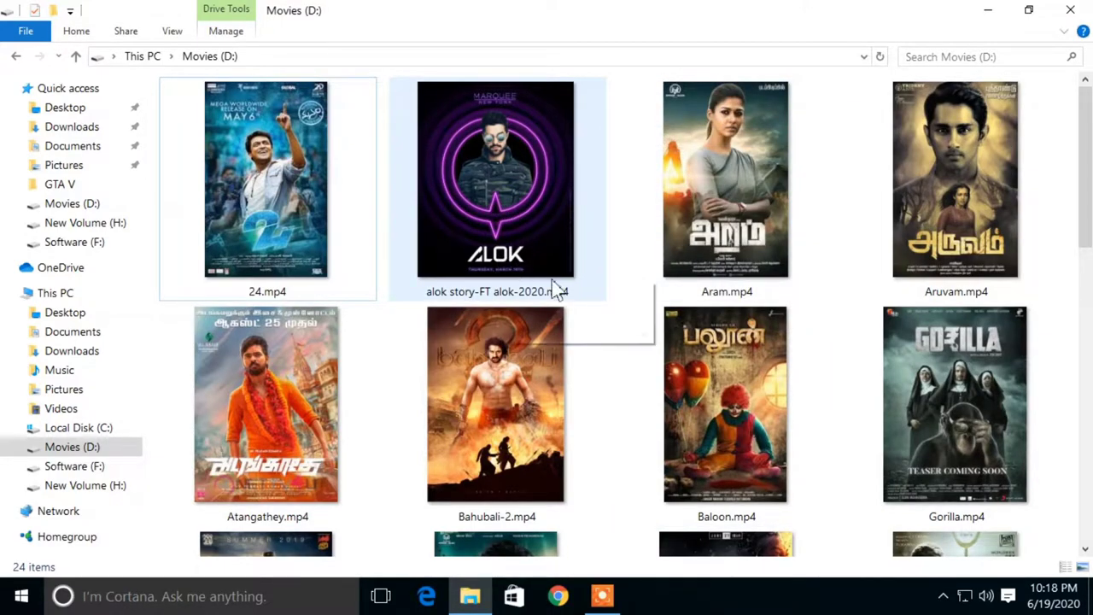
click(586, 244)
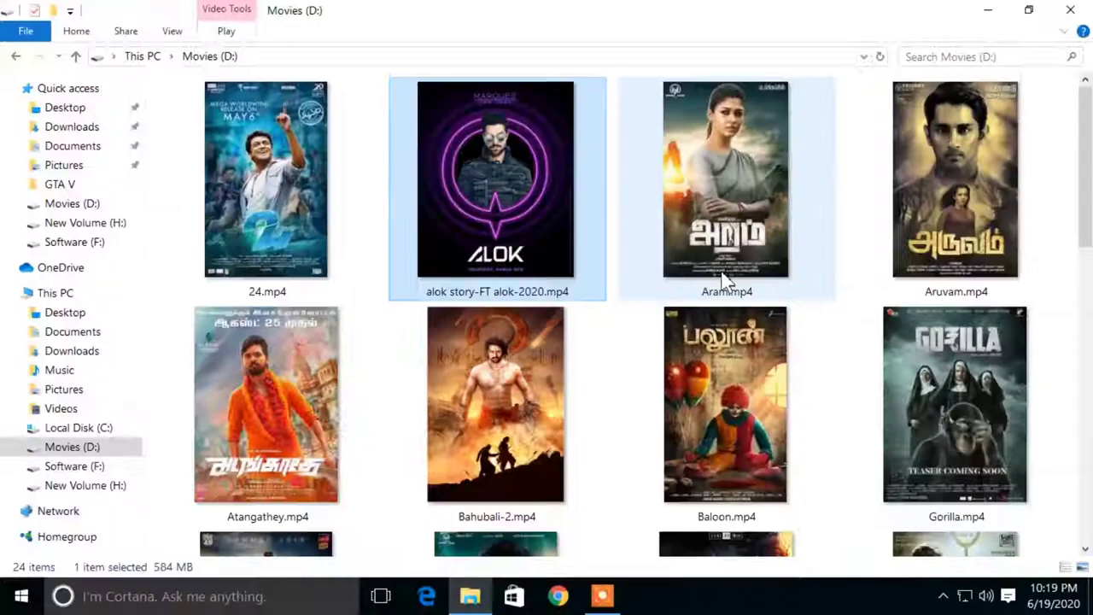
Rename the video alok story-FT alok-2020.mp4 as Alok Story.mp4.
click(724, 280)
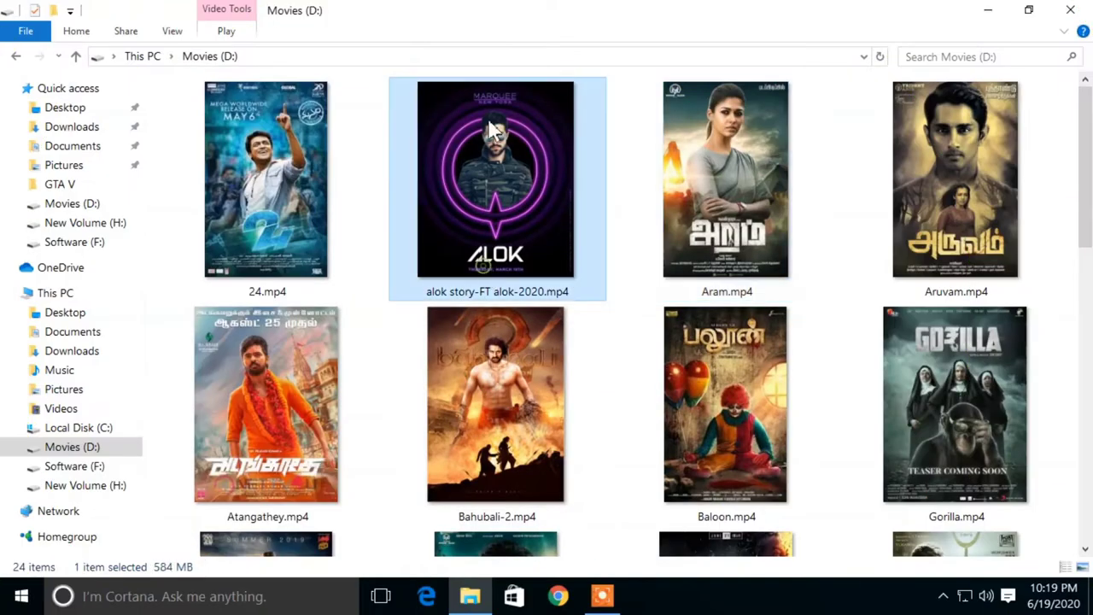
right_click(539, 167)
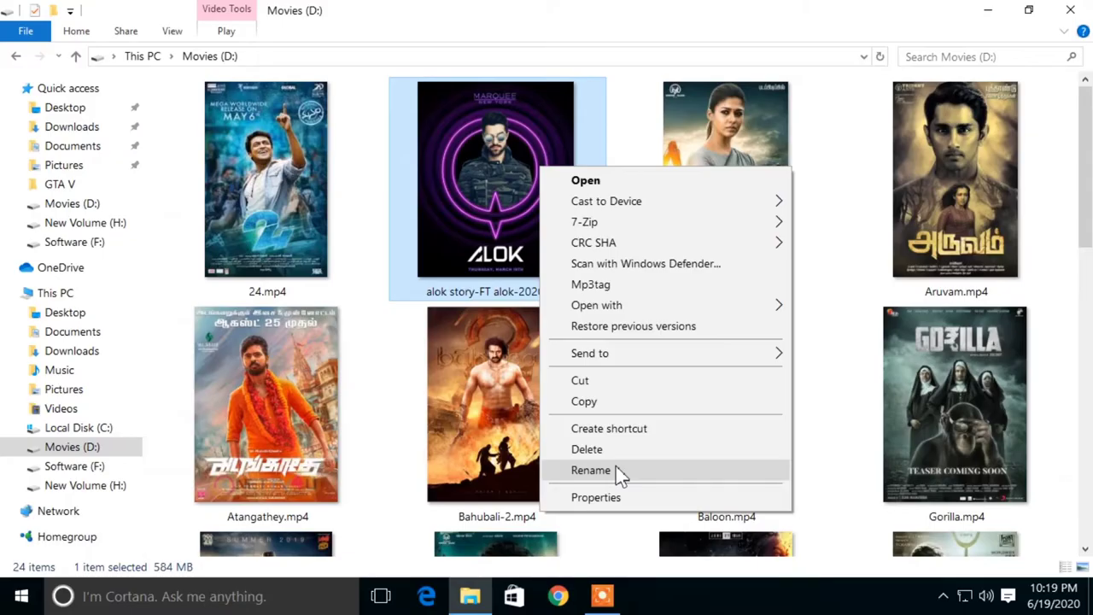
click(690, 536)
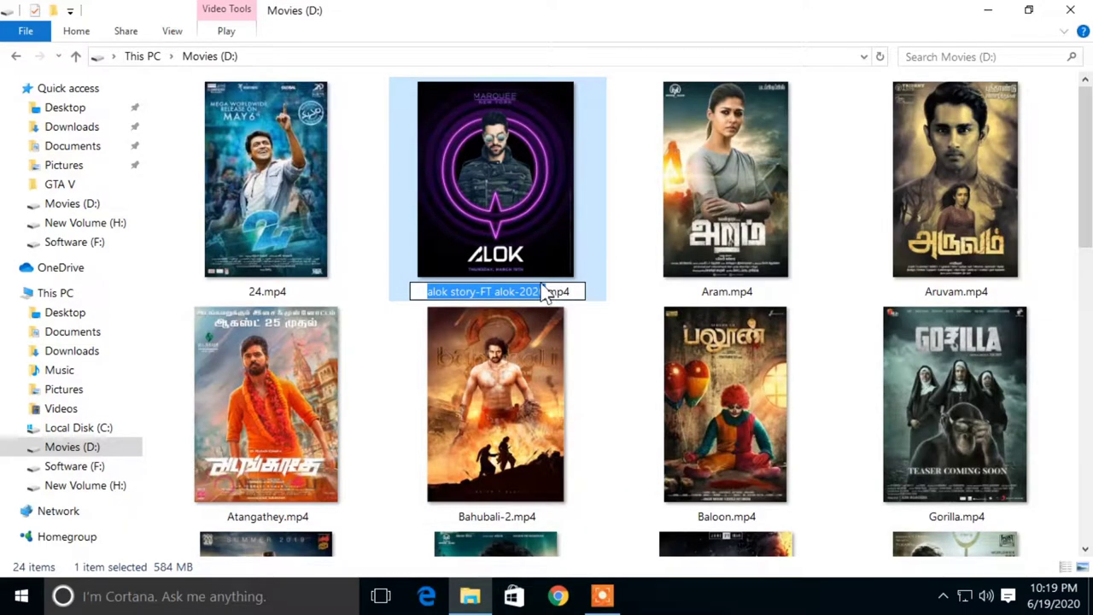
key(BackSpace)
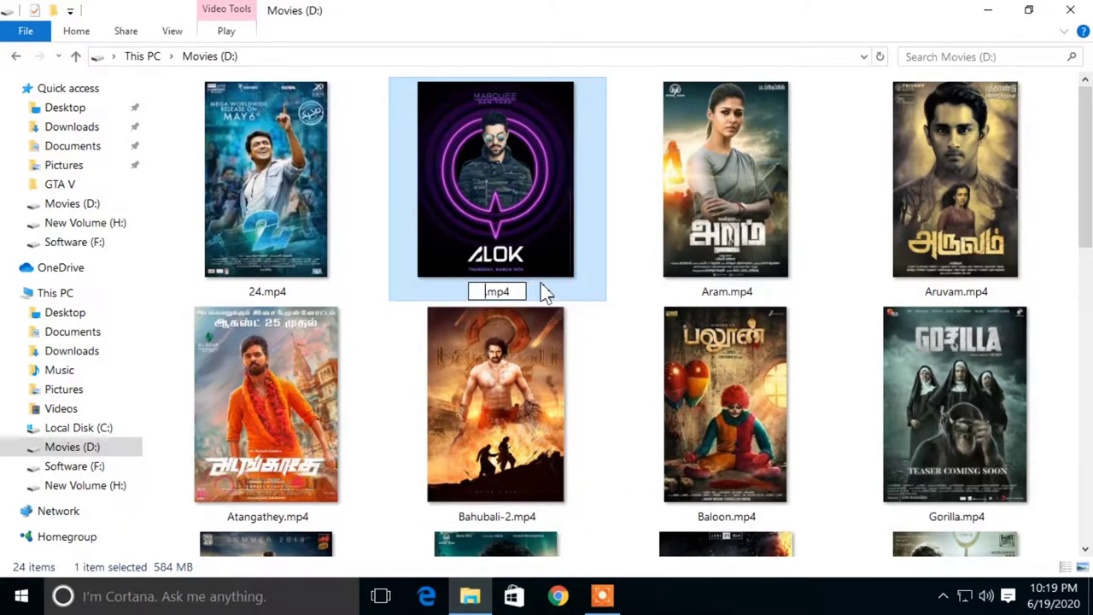
text(Alok)
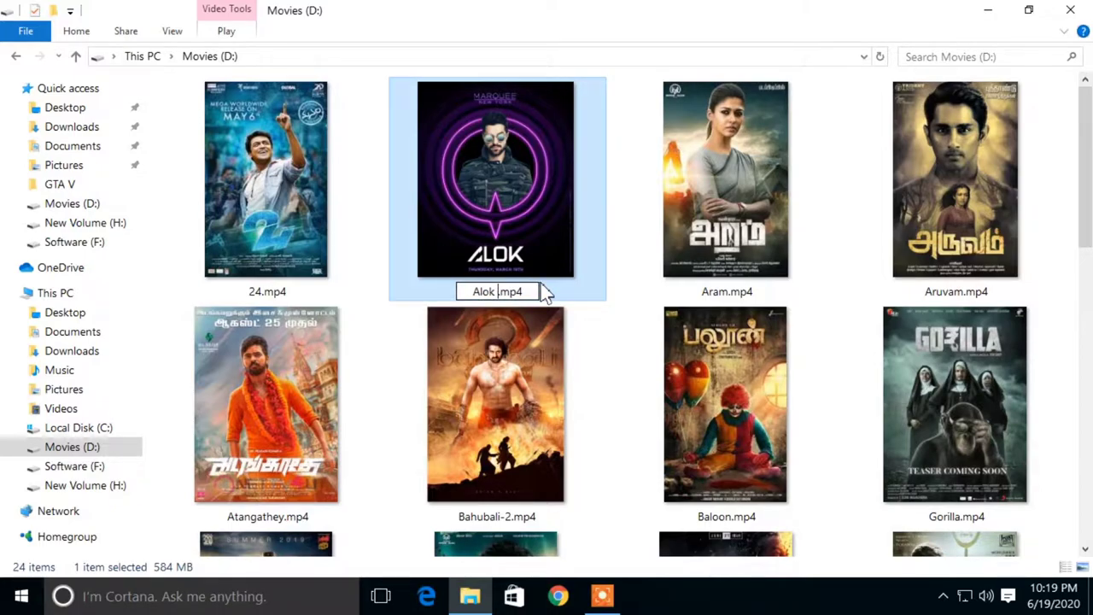
text(Sto)
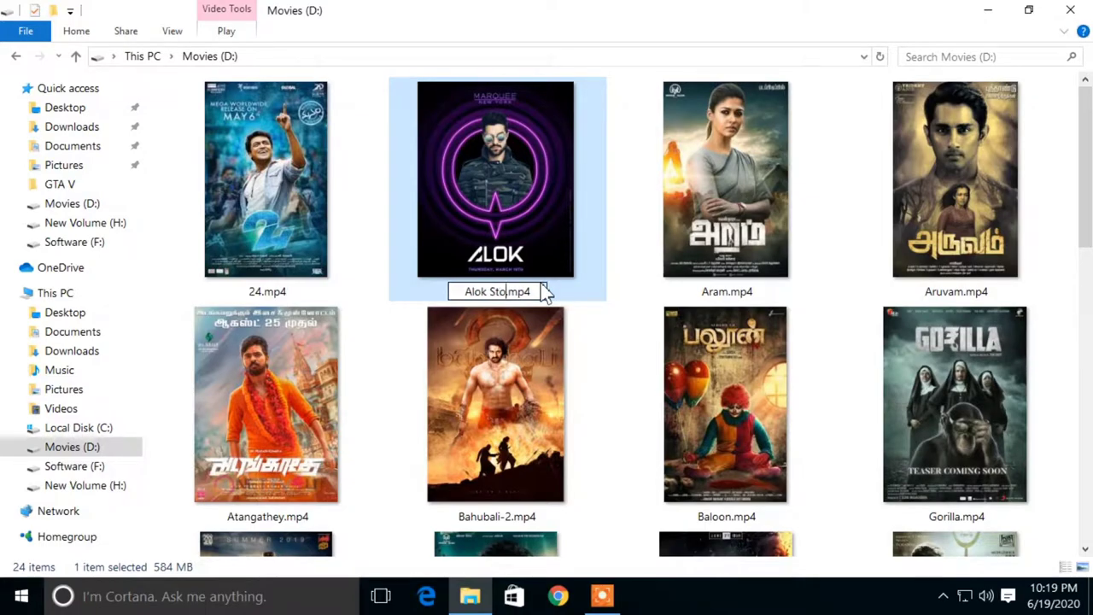
text(ry)
key(Return)
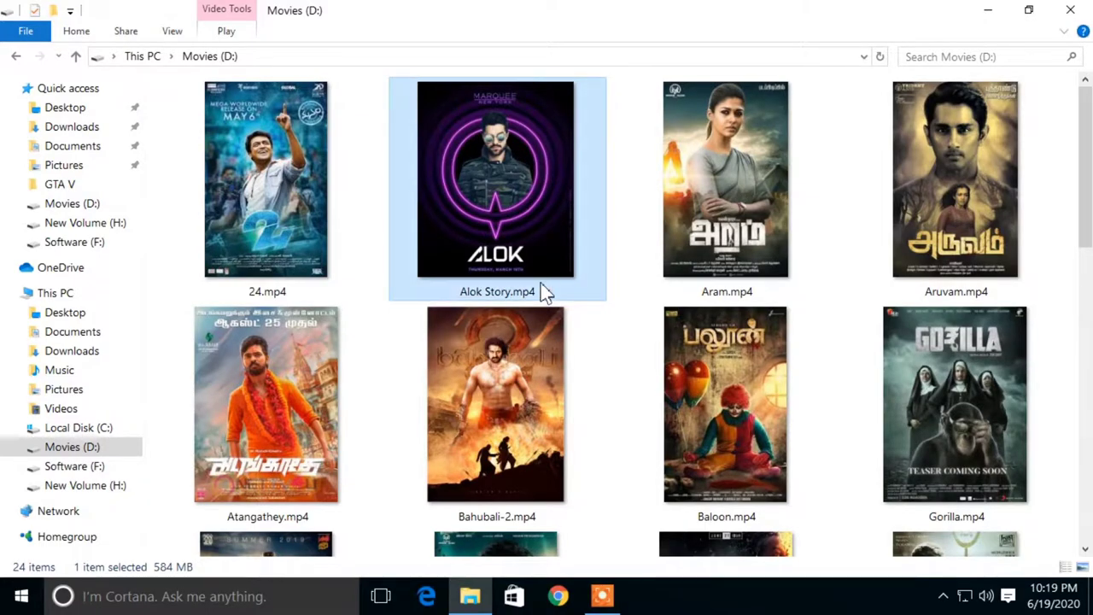
Hide the file name extensions of the videos in the Movies (D:) folder and look over the listing.
scroll(564, 343, down, 3)
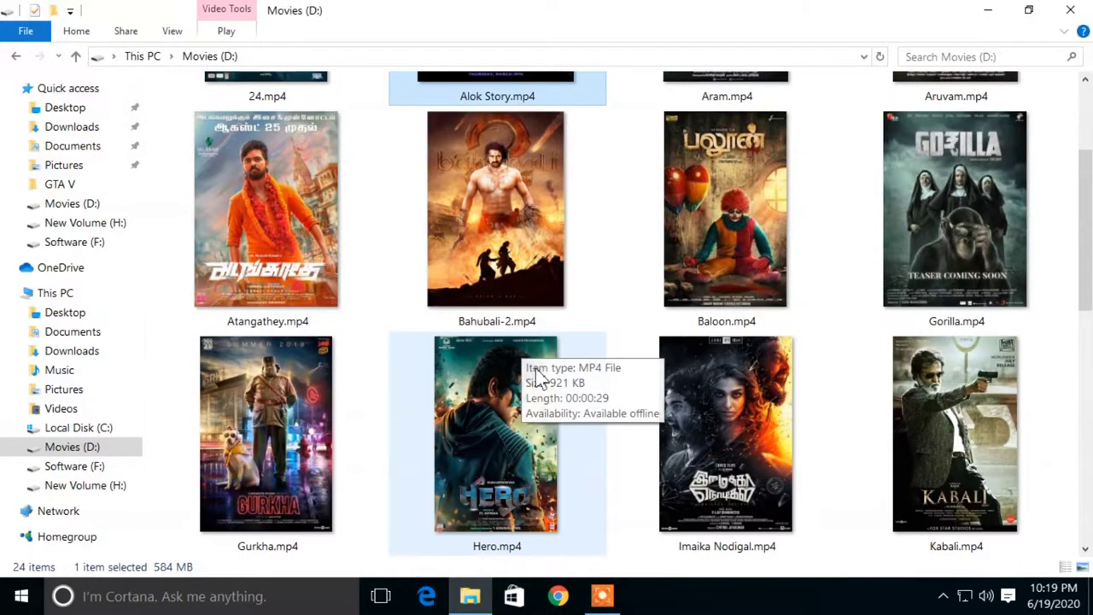
scroll(464, 373, up, 3)
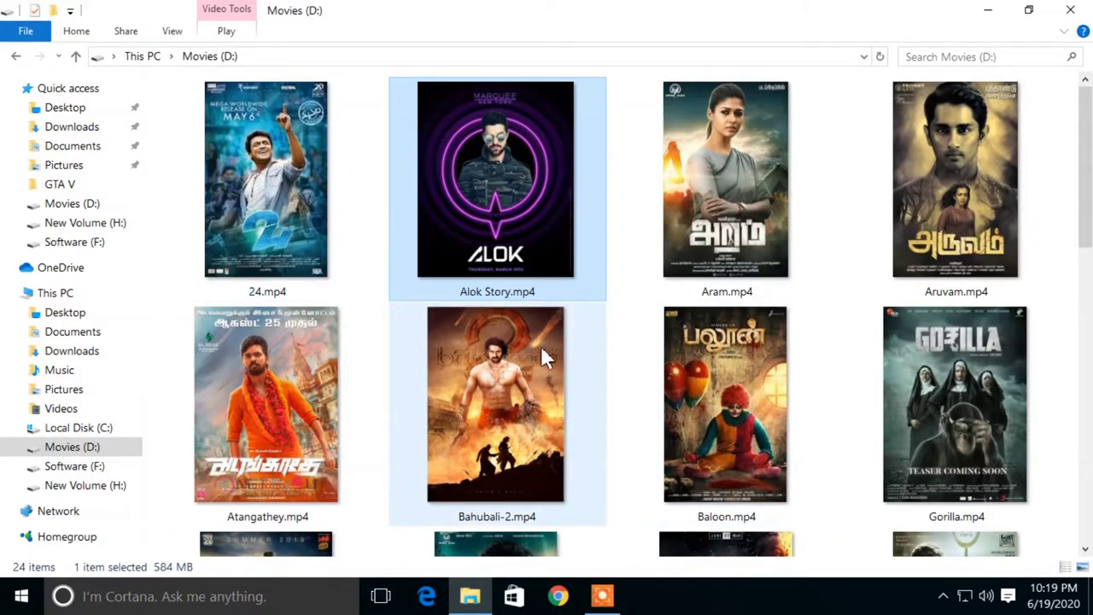
scroll(540, 345, down, 5)
scroll(574, 410, down, 3)
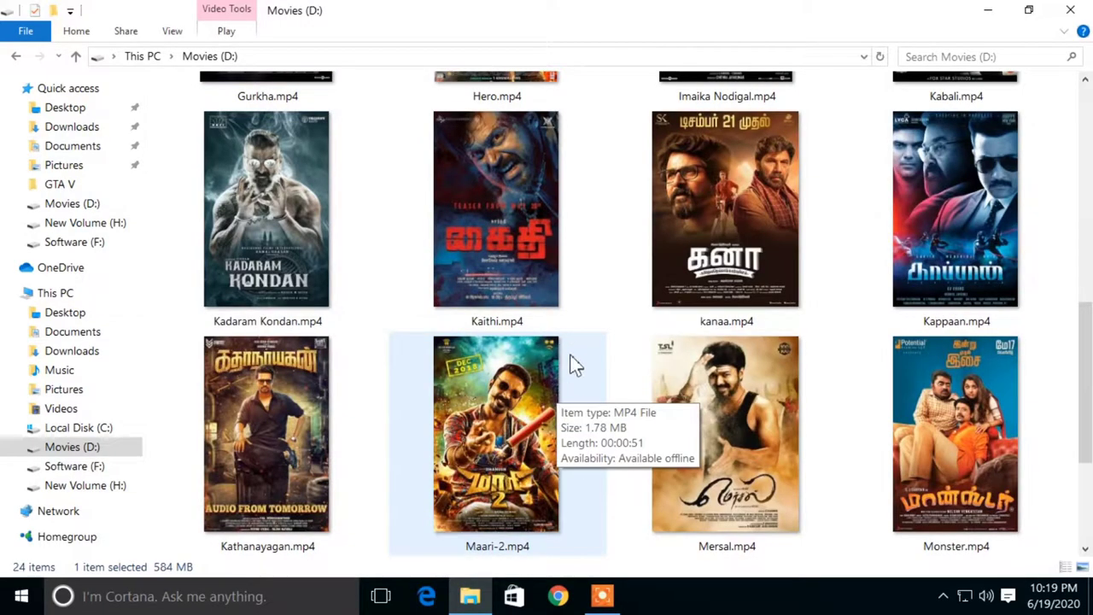
scroll(585, 236, down, 3)
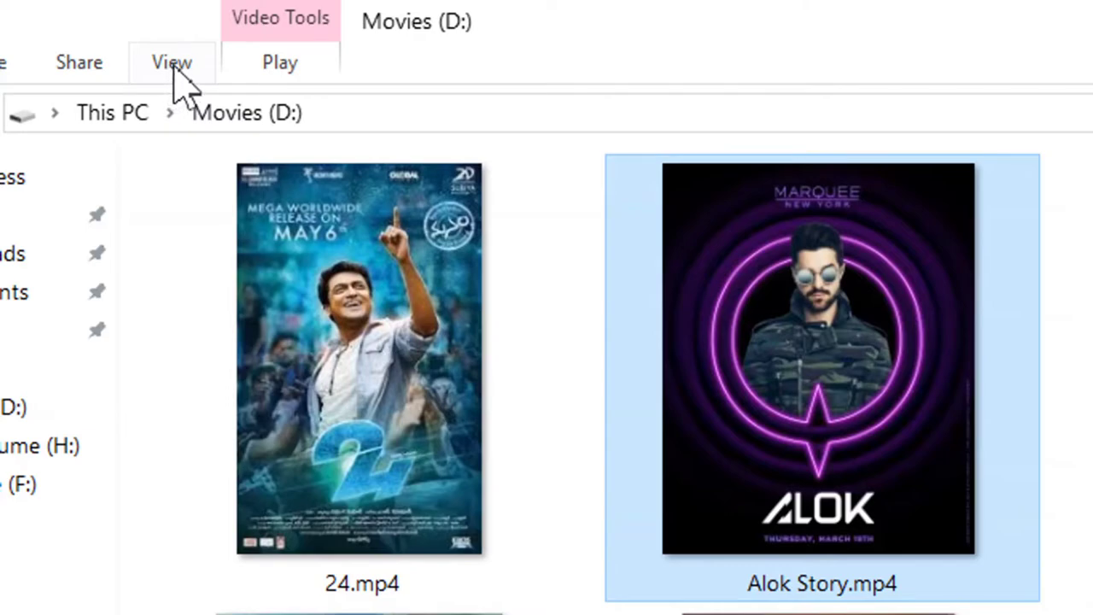
click(173, 66)
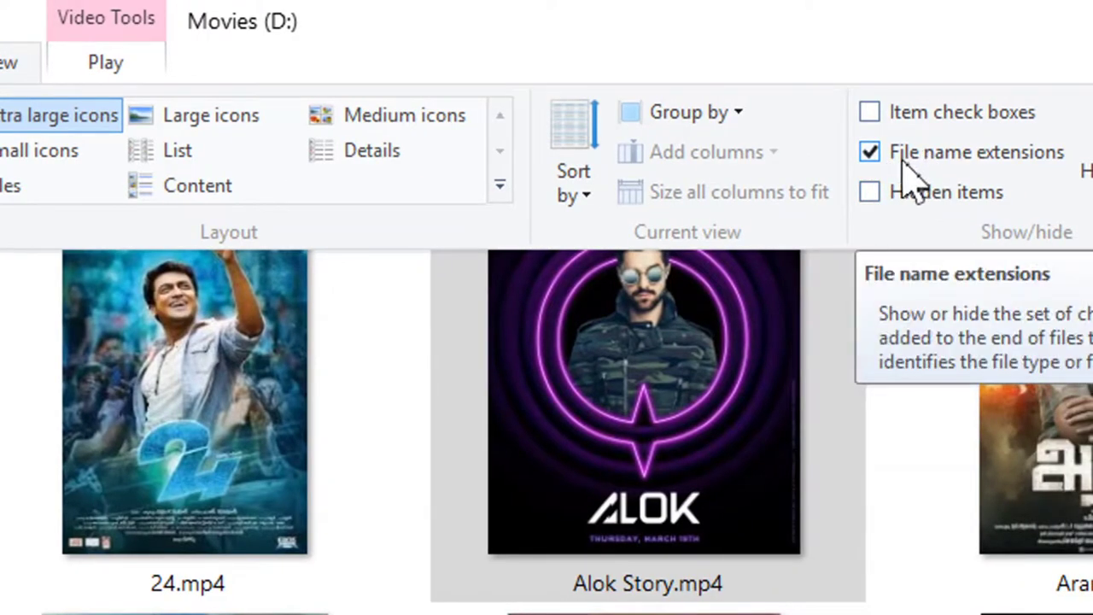
click(869, 153)
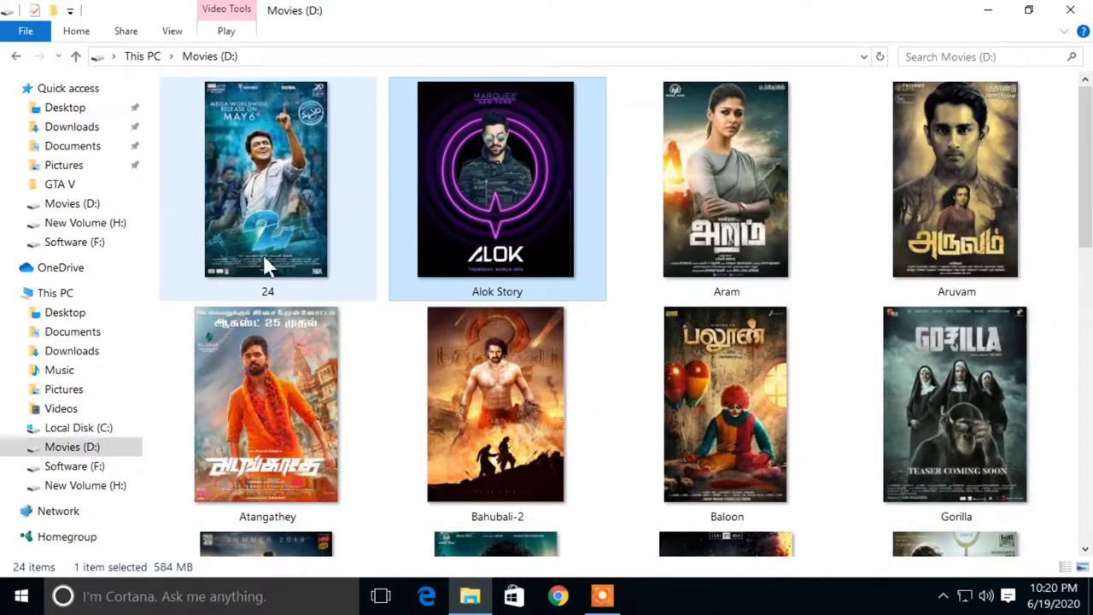
scroll(475, 359, down, 3)
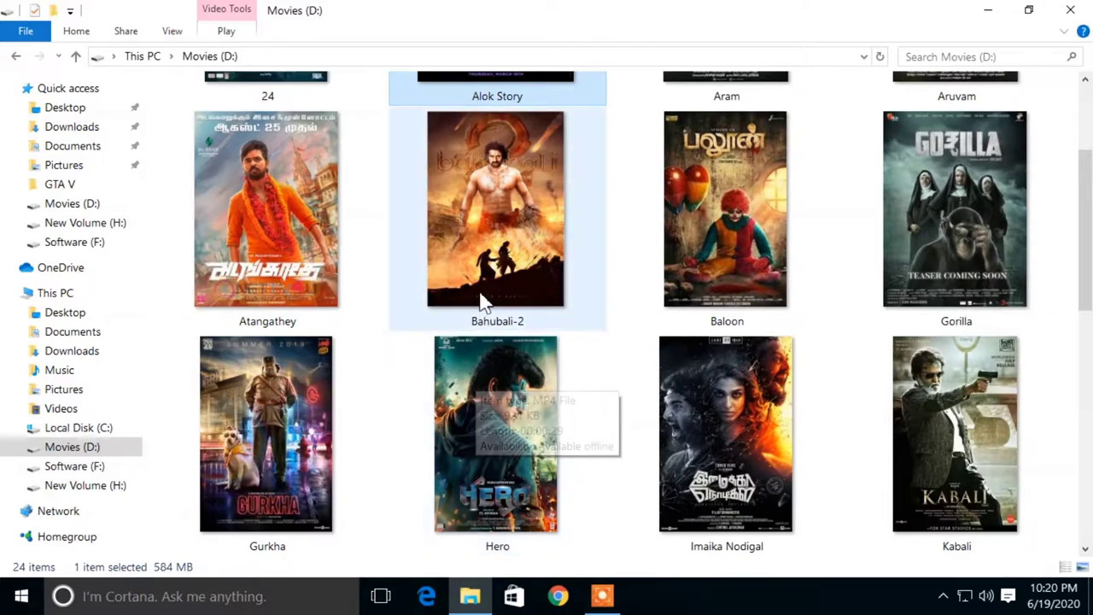
scroll(598, 393, up, 3)
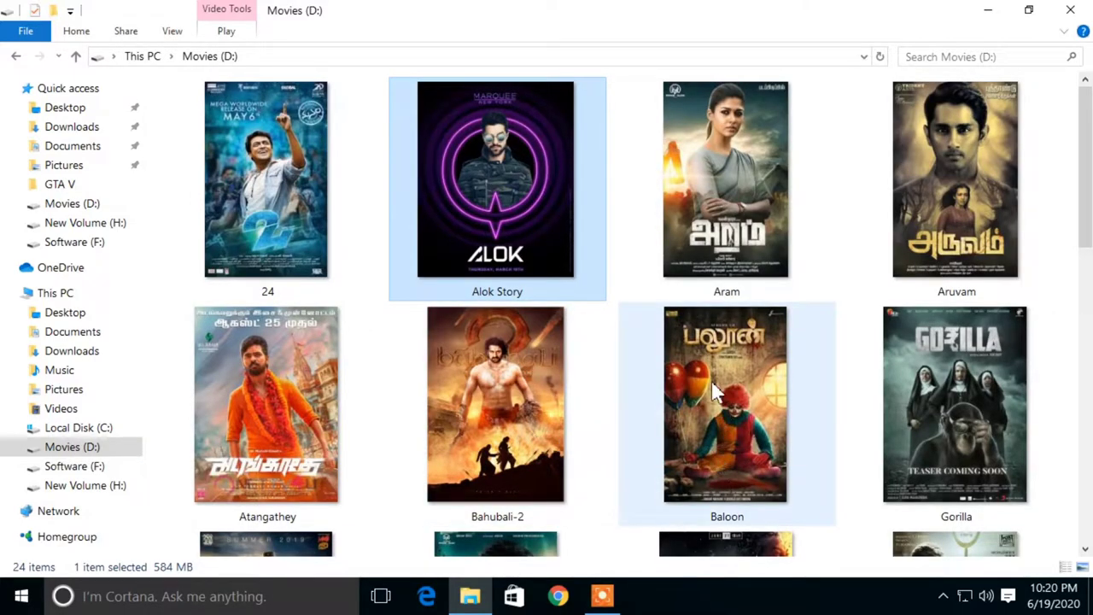
click(178, 33)
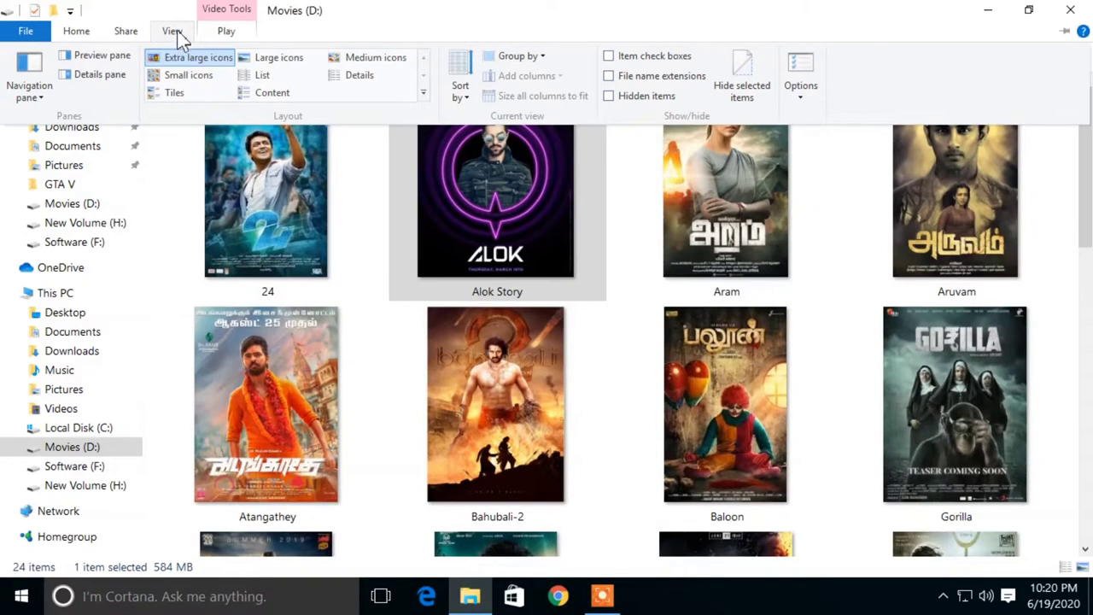
click(174, 33)
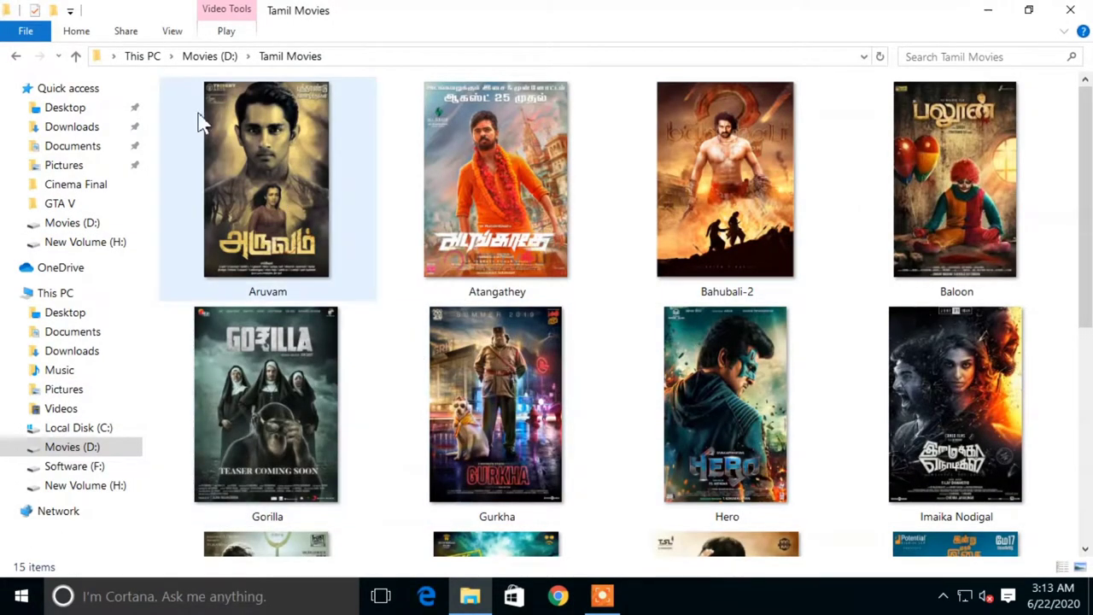
Go back from the Tamil Movies folder to Movies (D:) and view its four category folders.
click(15, 56)
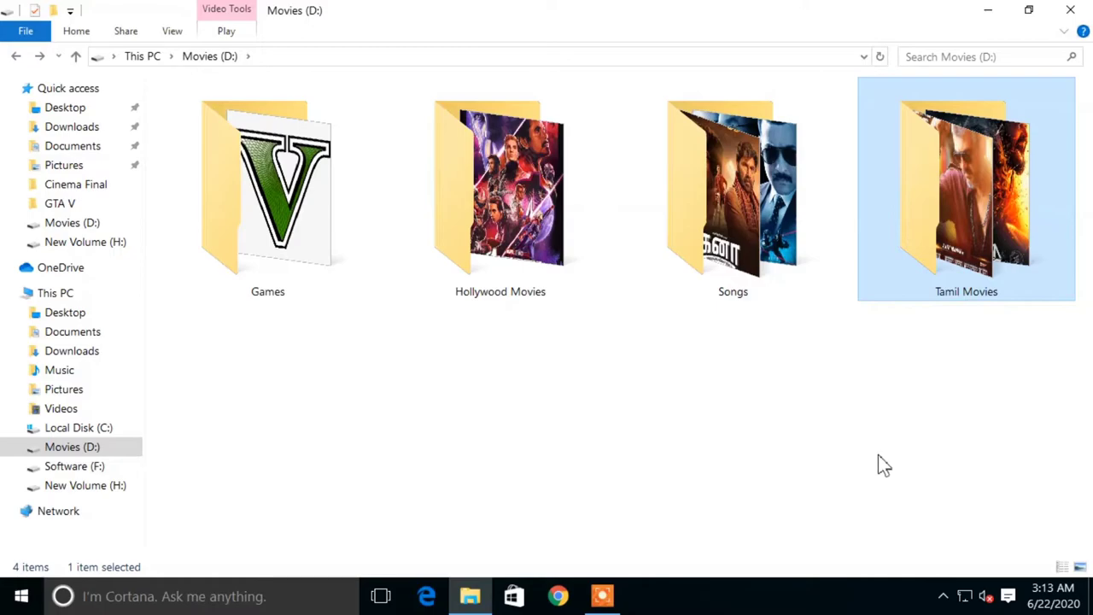
click(894, 416)
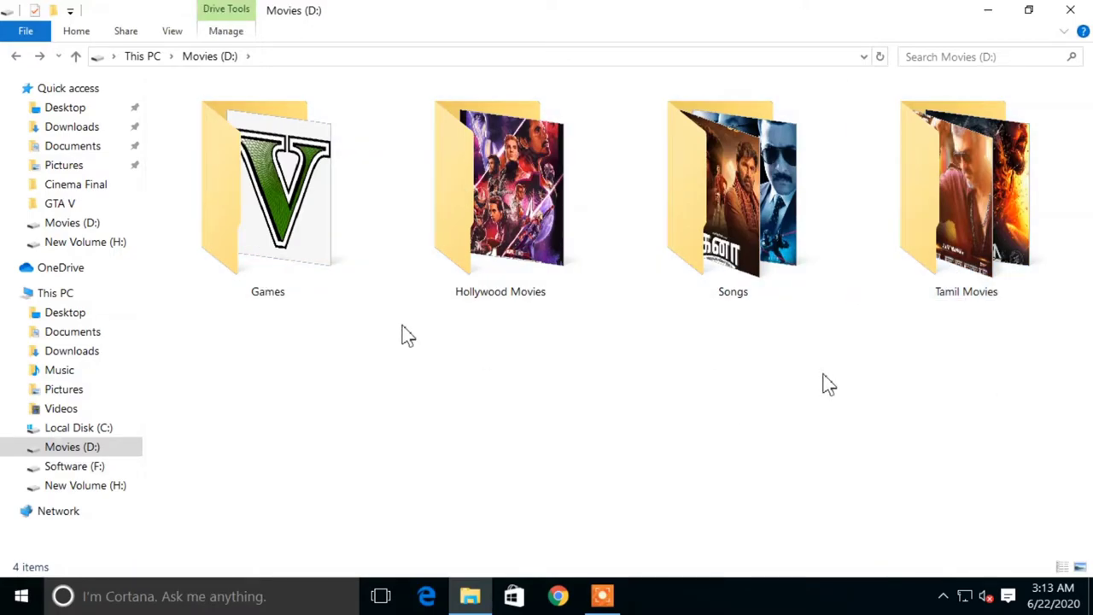
mouse_move(738, 256)
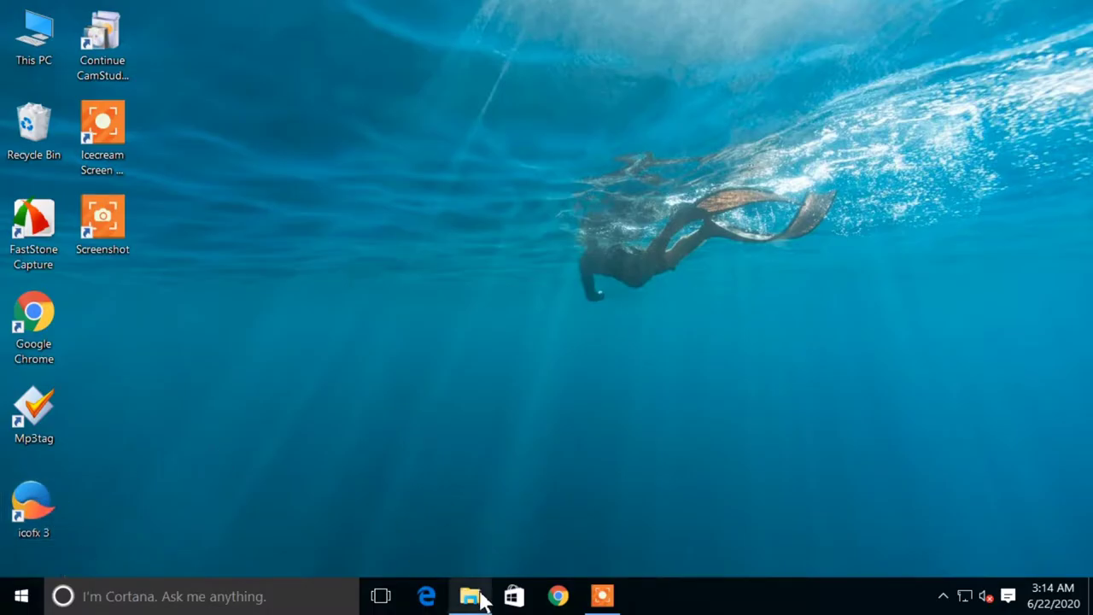
click(476, 598)
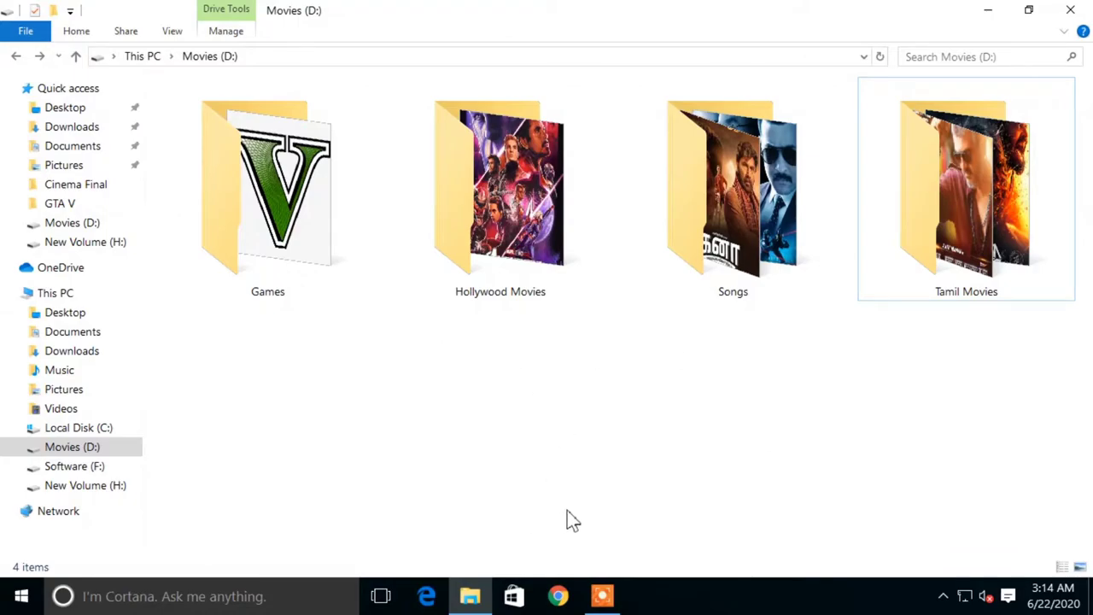
Switch to Chrome and search Google Images for "headset folder png".
click(559, 595)
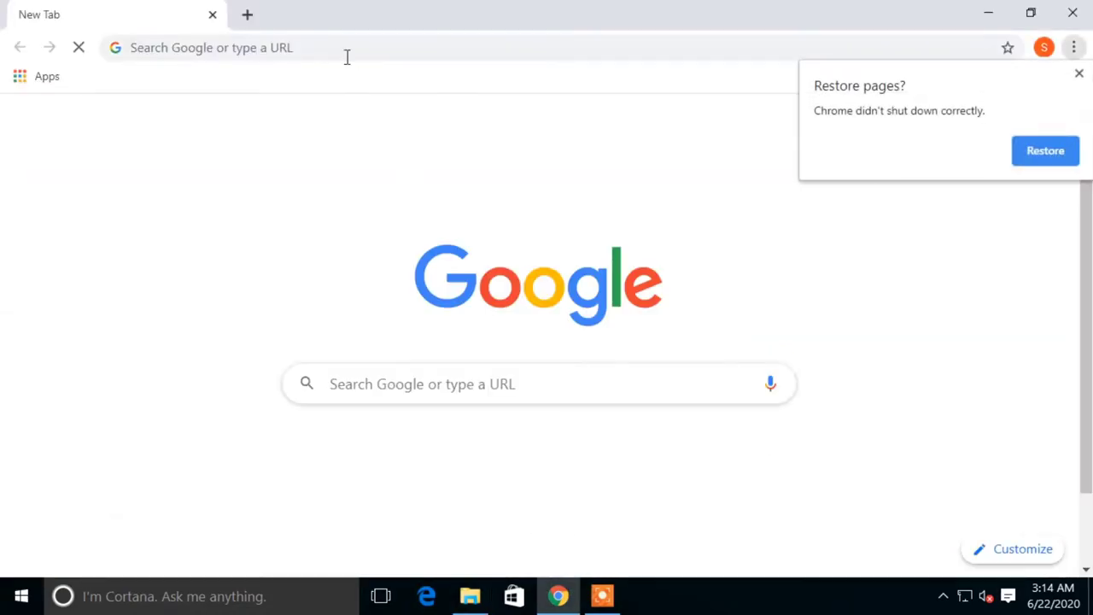
click(1078, 74)
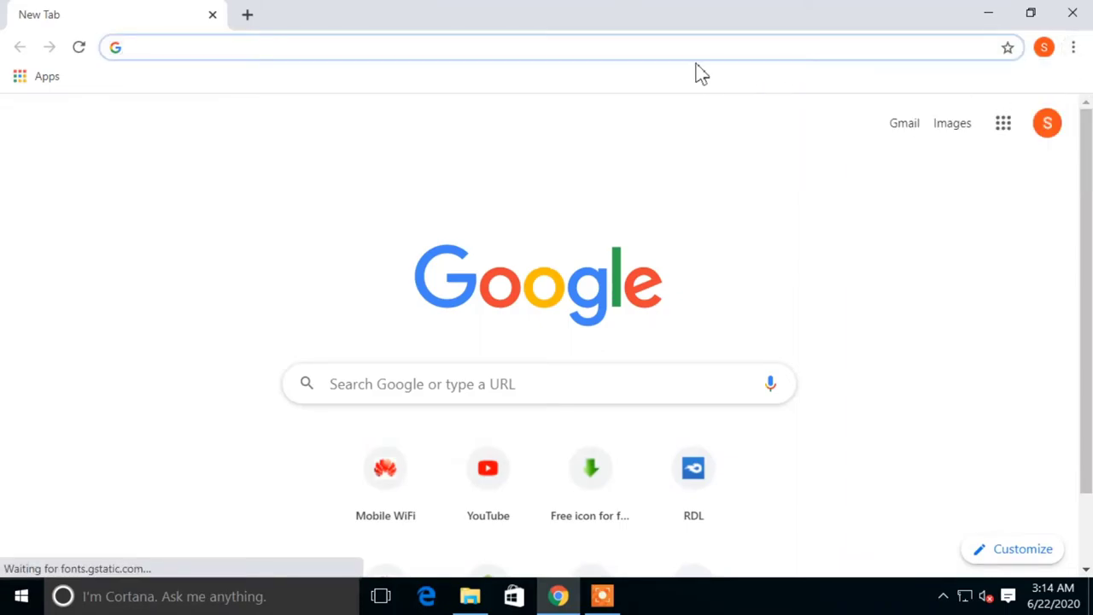
click(522, 47)
text(headset)
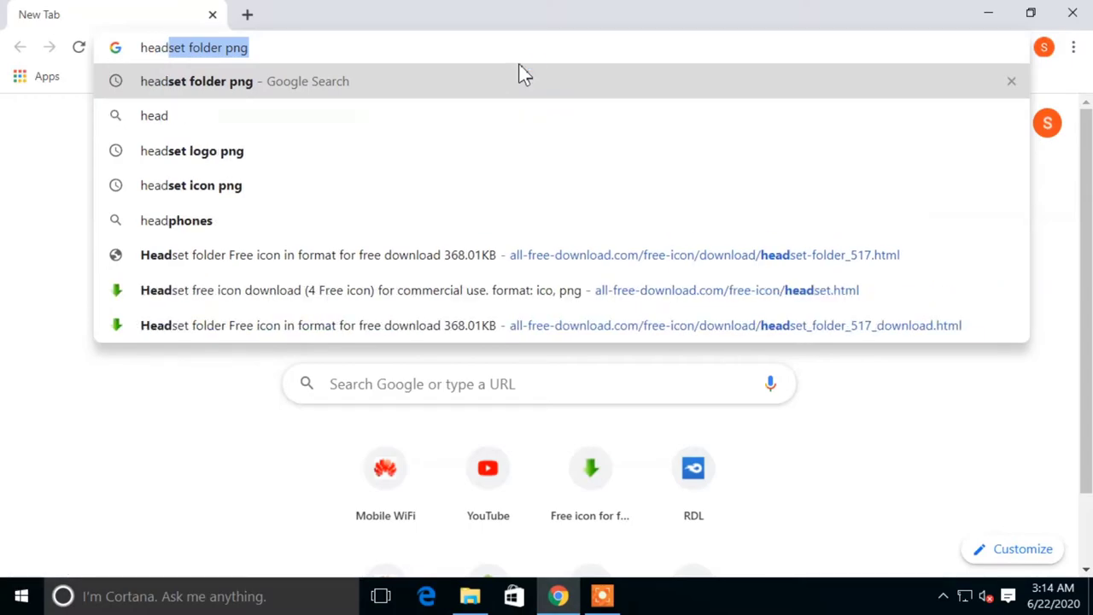
text( folder )
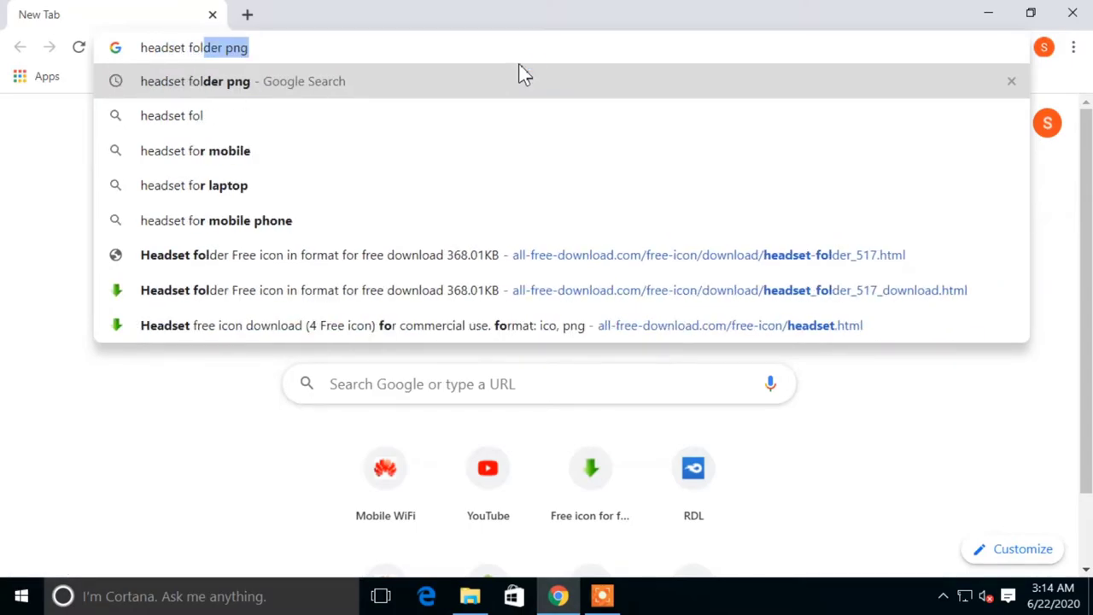
text(png)
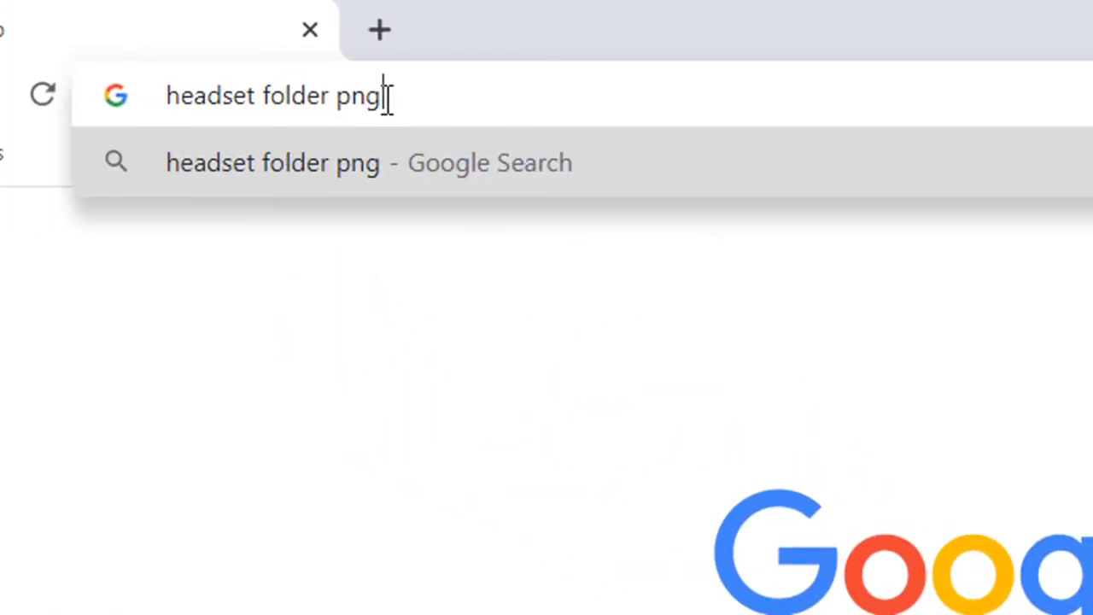
drag(387, 96, 166, 104)
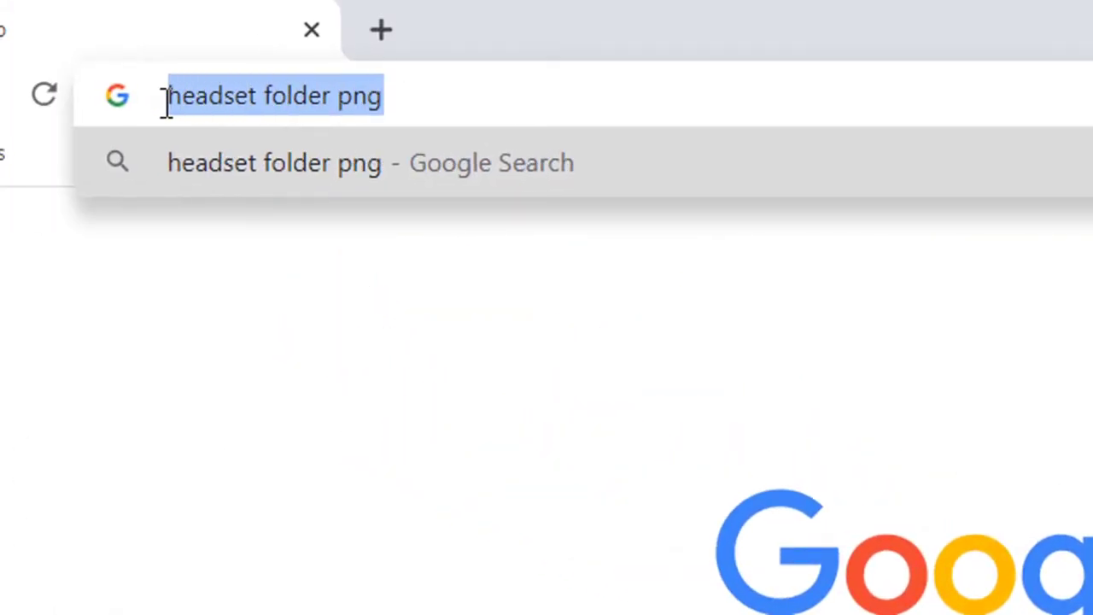
click(394, 96)
drag(395, 96, 294, 108)
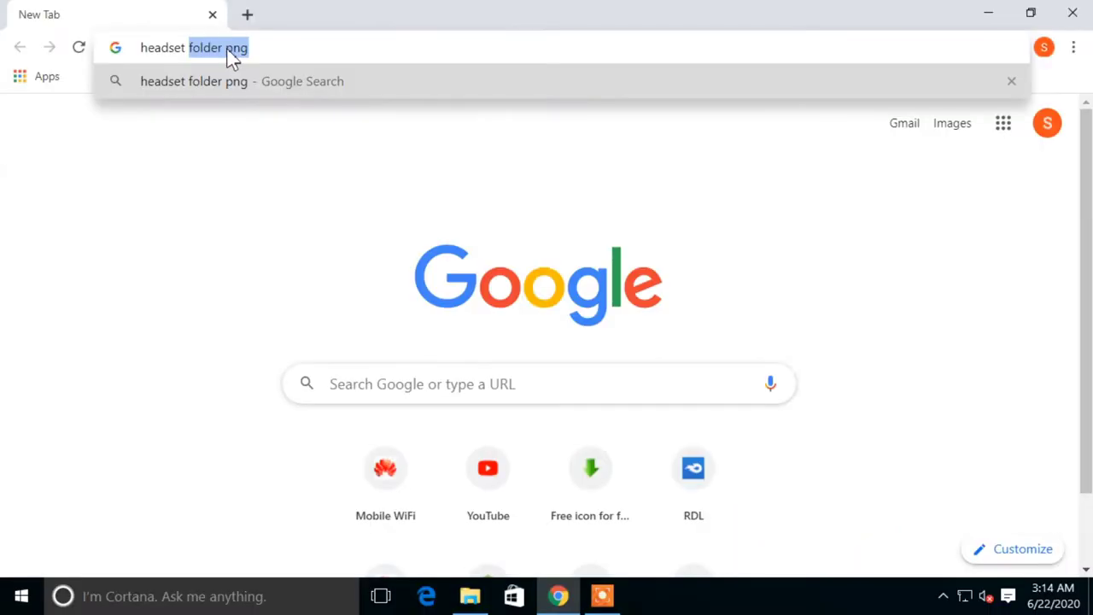
key(Return)
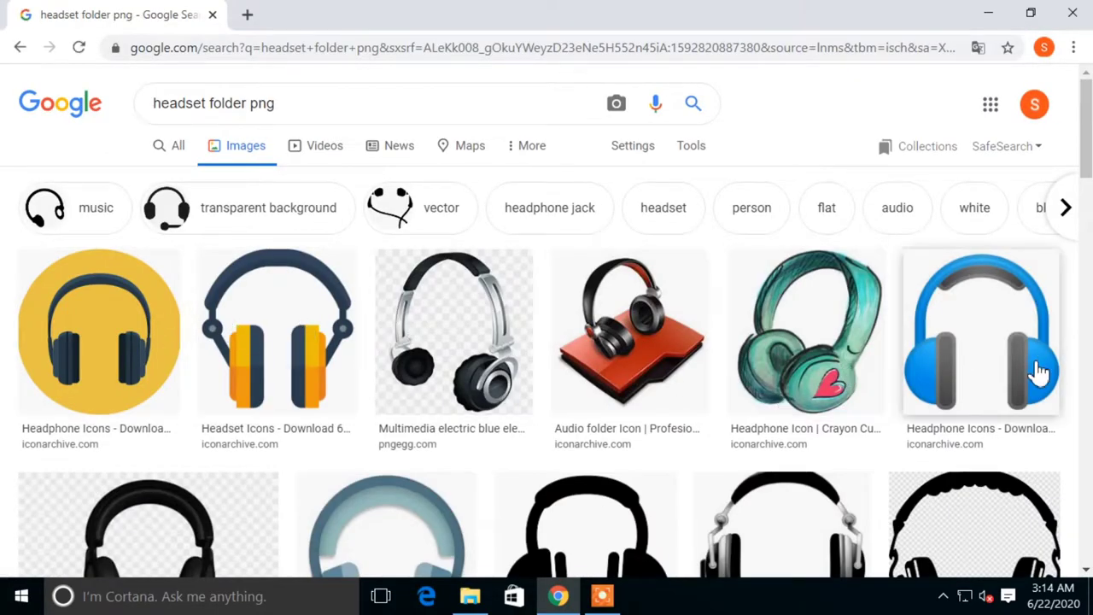
Preview the Icon Archive headset icon with orange ear cups from the image results and start saving the picture.
click(268, 329)
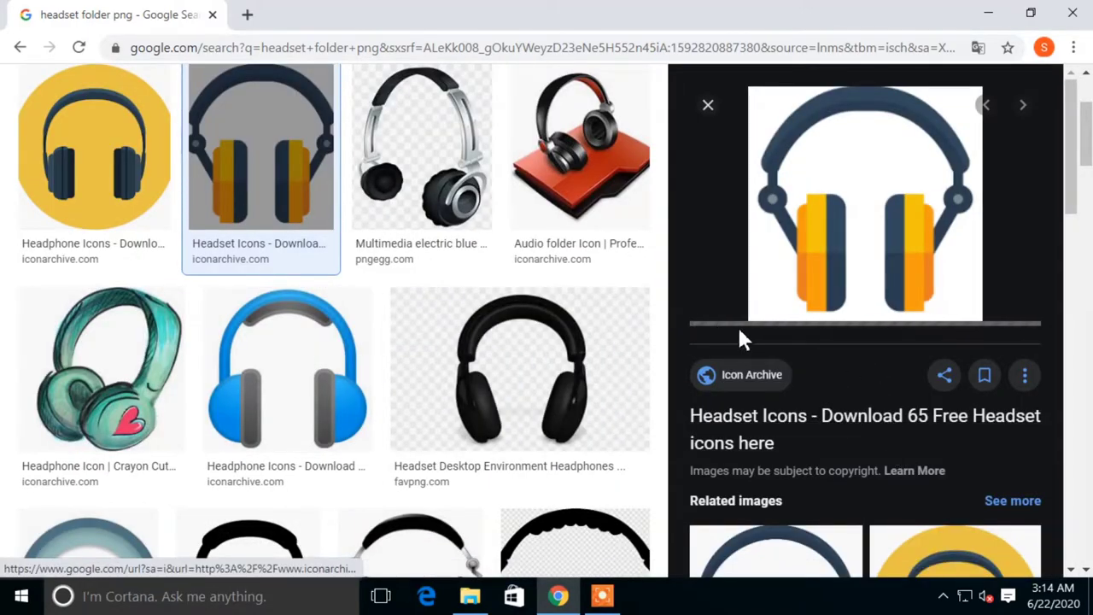
scroll(902, 324, up, 1)
scroll(905, 333, down, 1)
scroll(908, 342, up, 1)
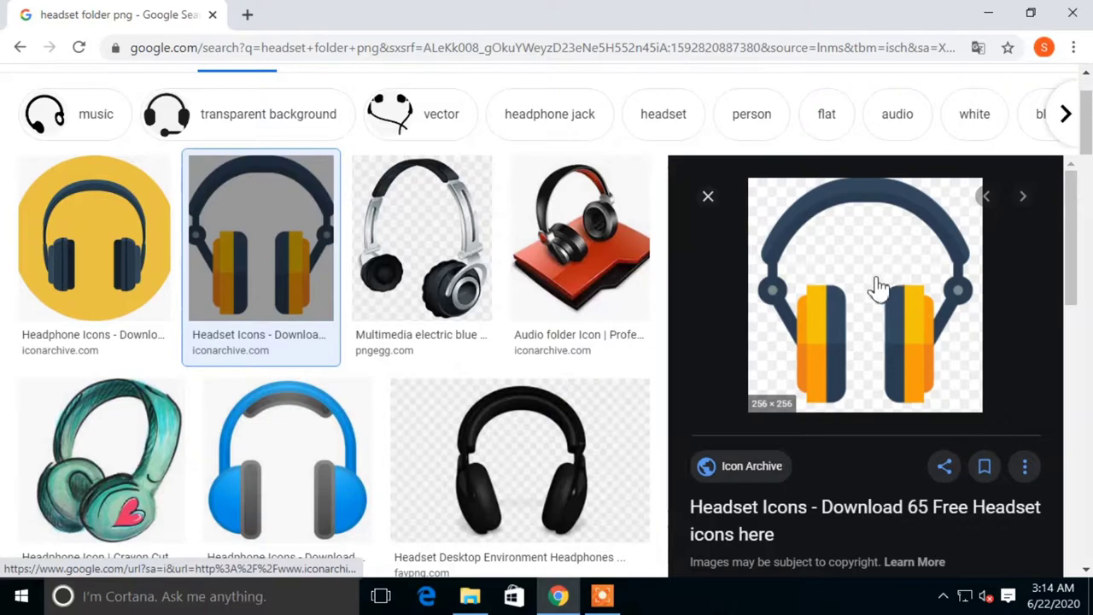
right_click(866, 310)
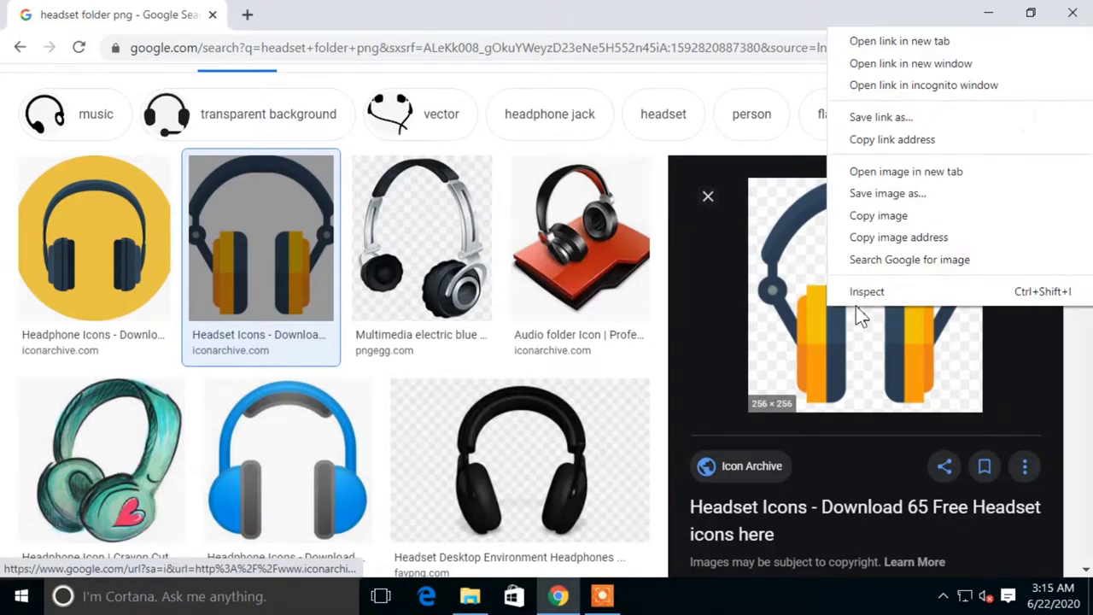
click(913, 195)
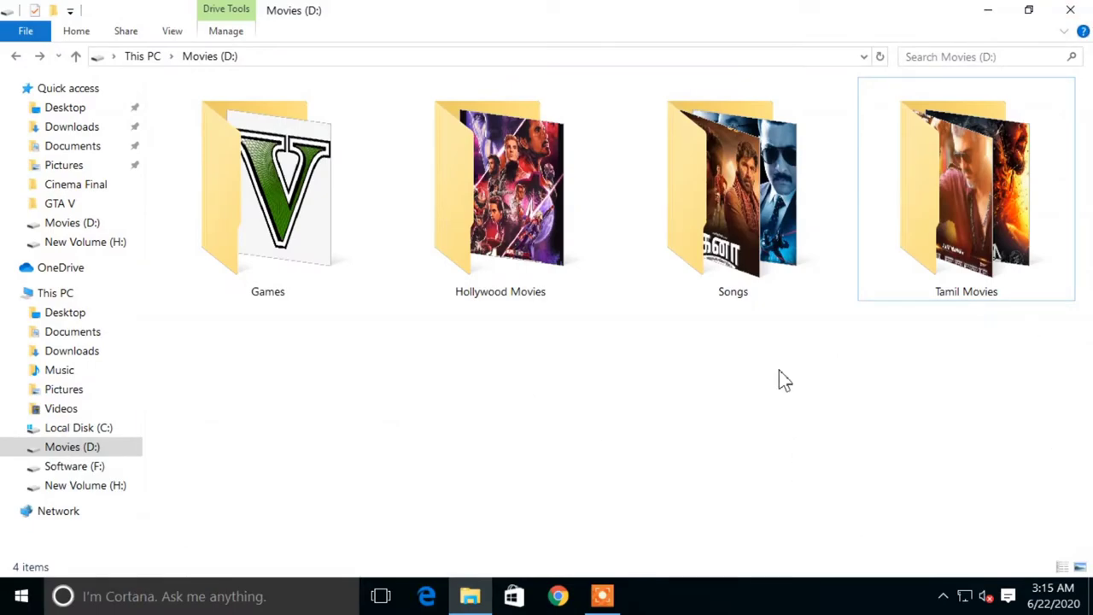
Minimize the Movies (D:) window and launch icofx 3 from the desktop.
click(992, 10)
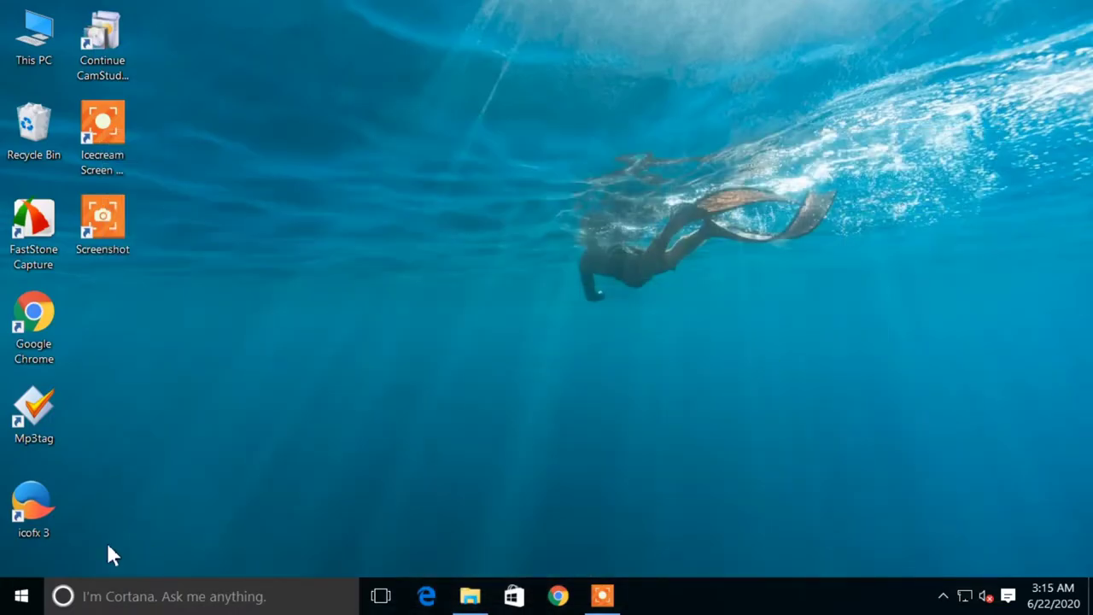
double_click(35, 521)
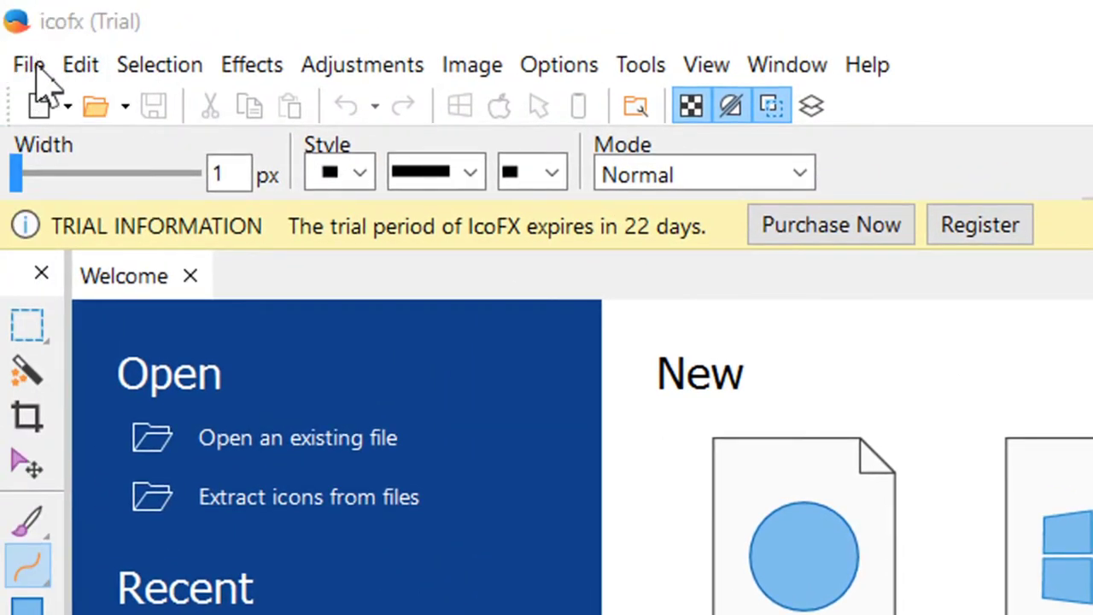
Open the hdif headset image from Downloads and create a Windows icon from it.
click(34, 66)
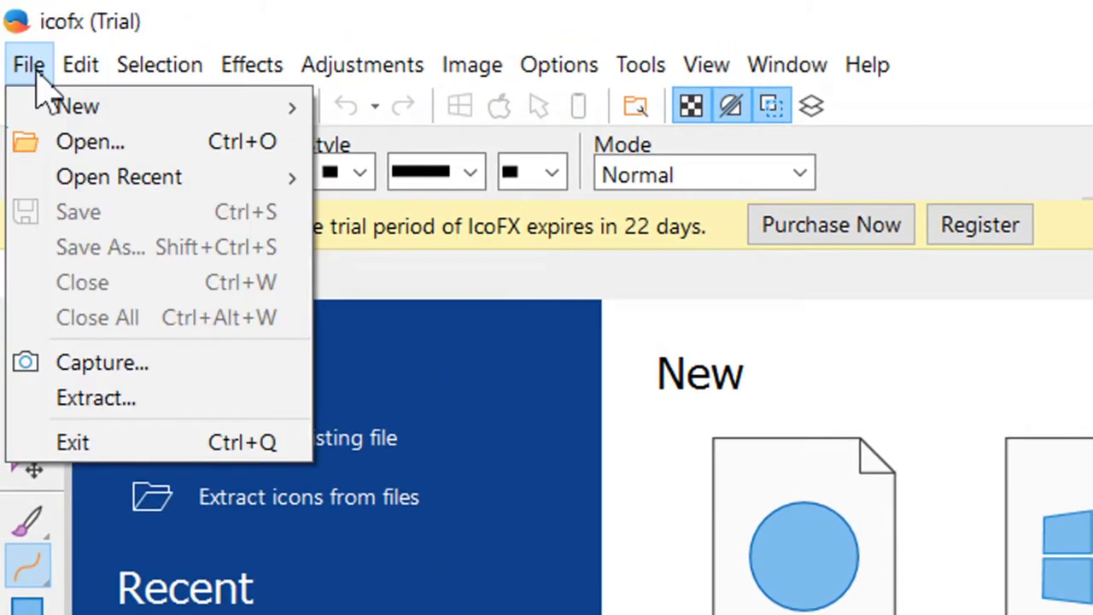
click(90, 144)
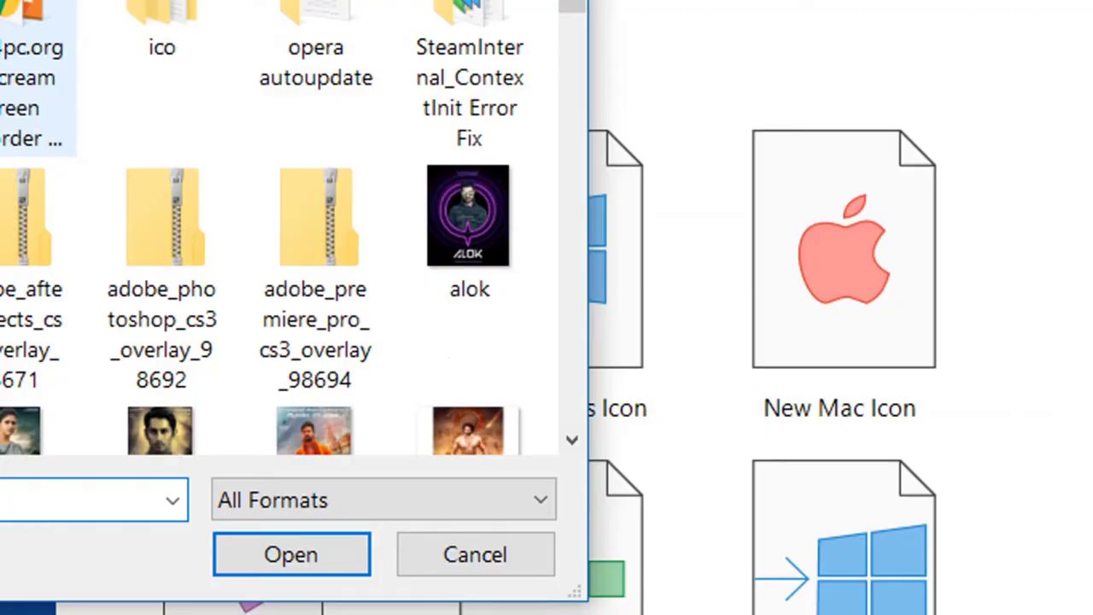
scroll(253, 295, down, 3)
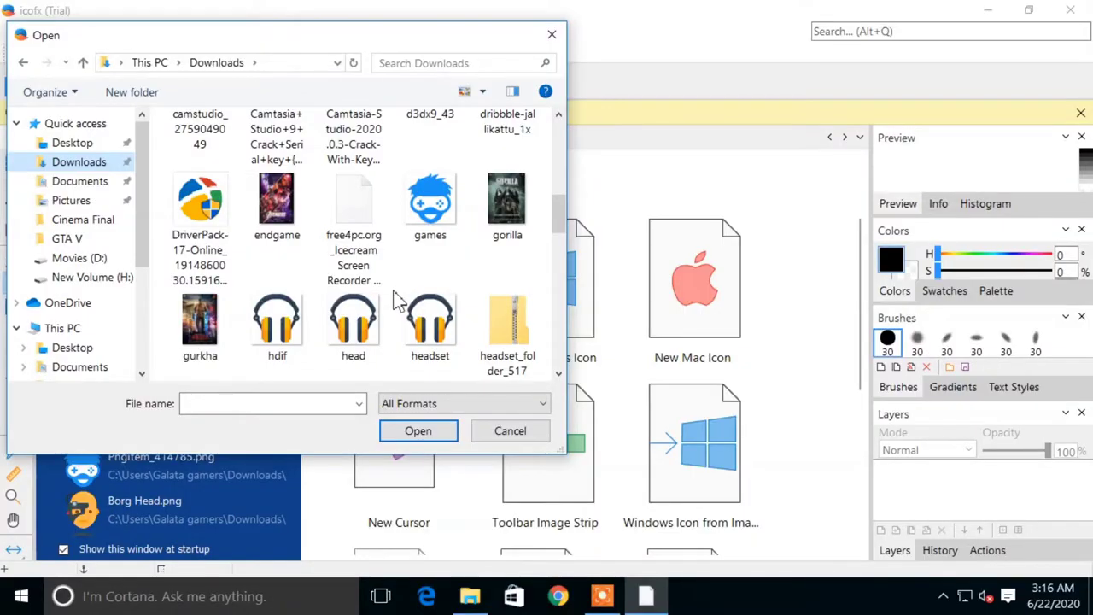
scroll(398, 301, down, 1)
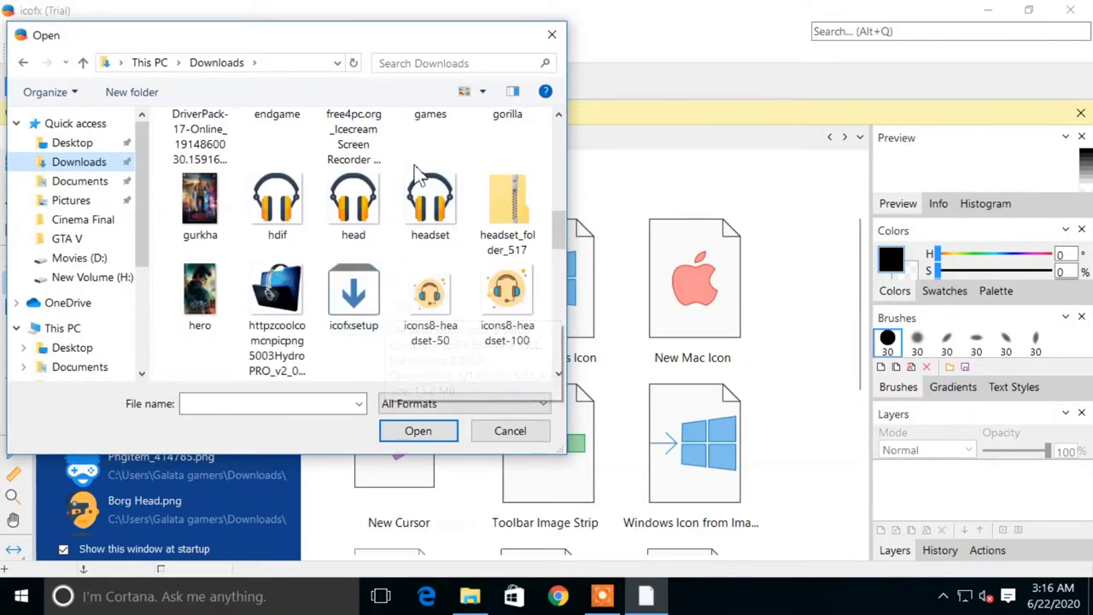
click(427, 201)
click(309, 220)
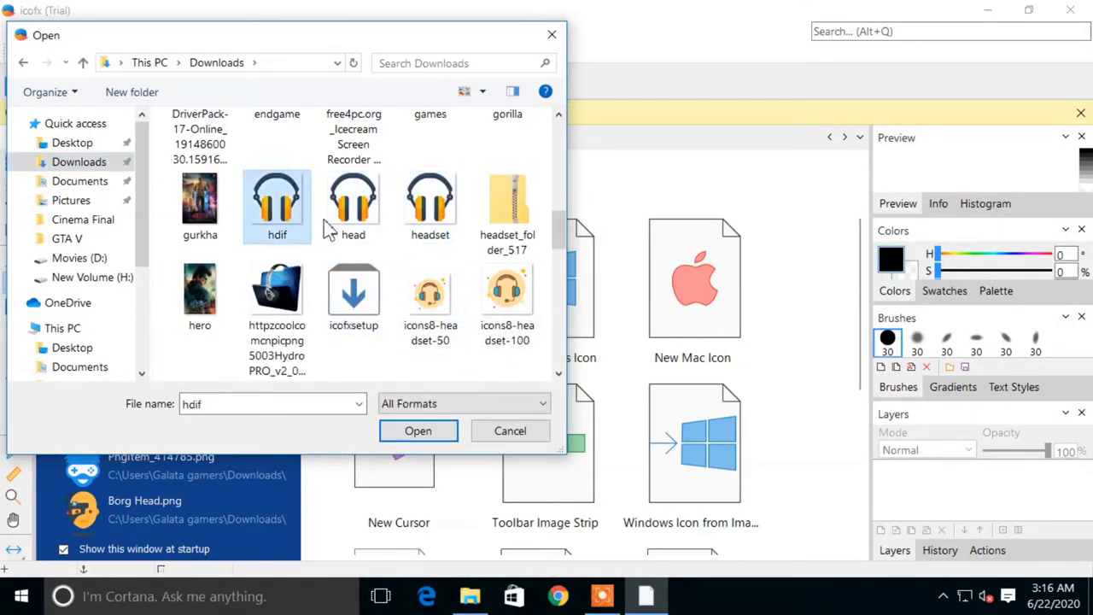
click(418, 431)
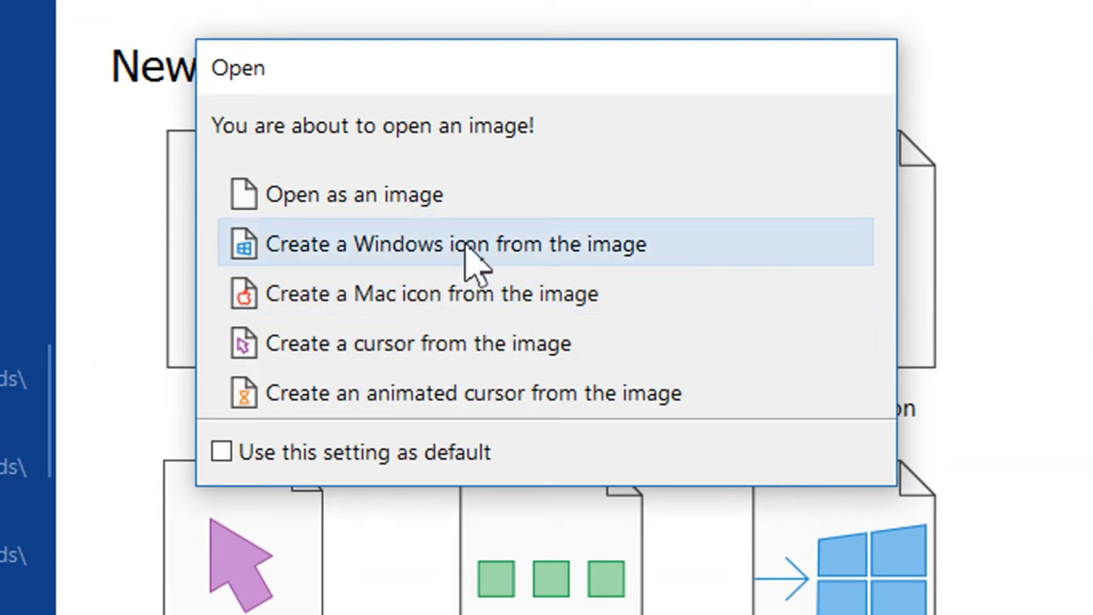
click(695, 251)
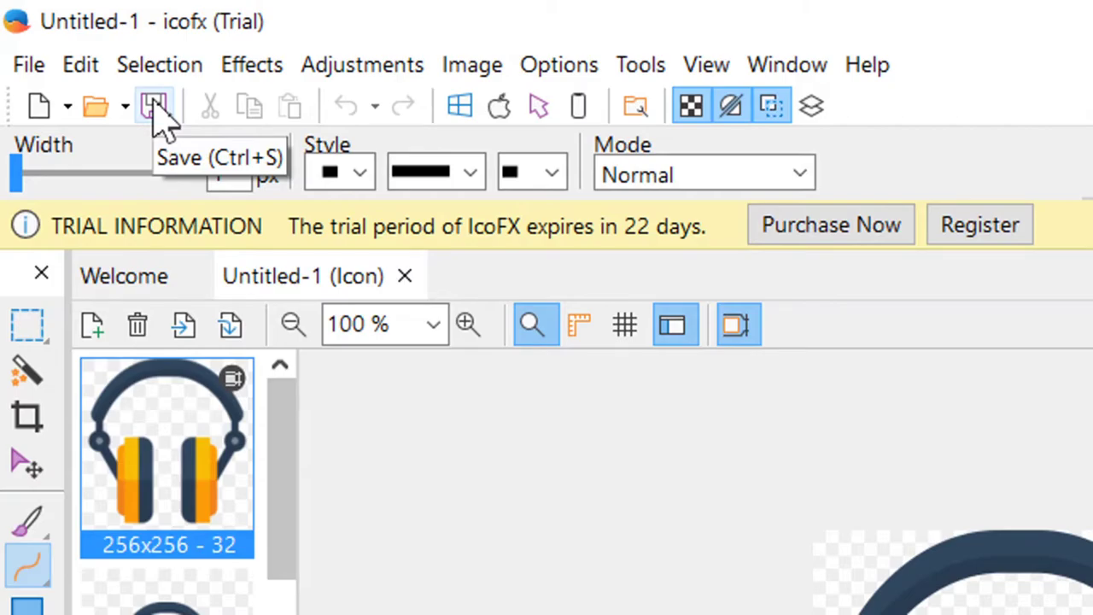
Save the icon in Downloads as a Windows Icon named heds and close IcoFX.
click(156, 112)
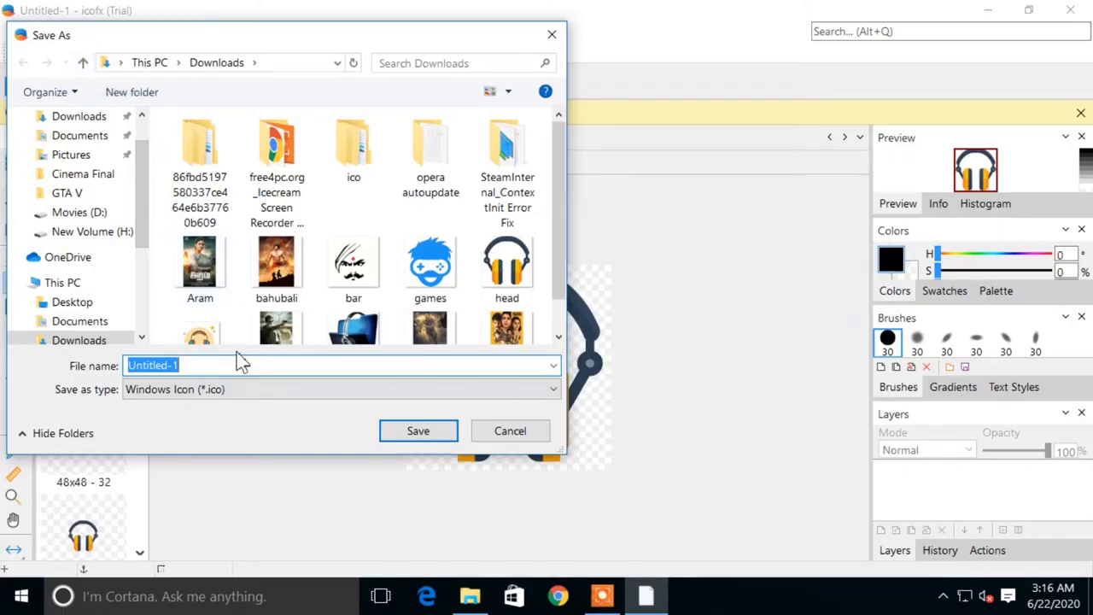
key(BackSpace)
text(he)
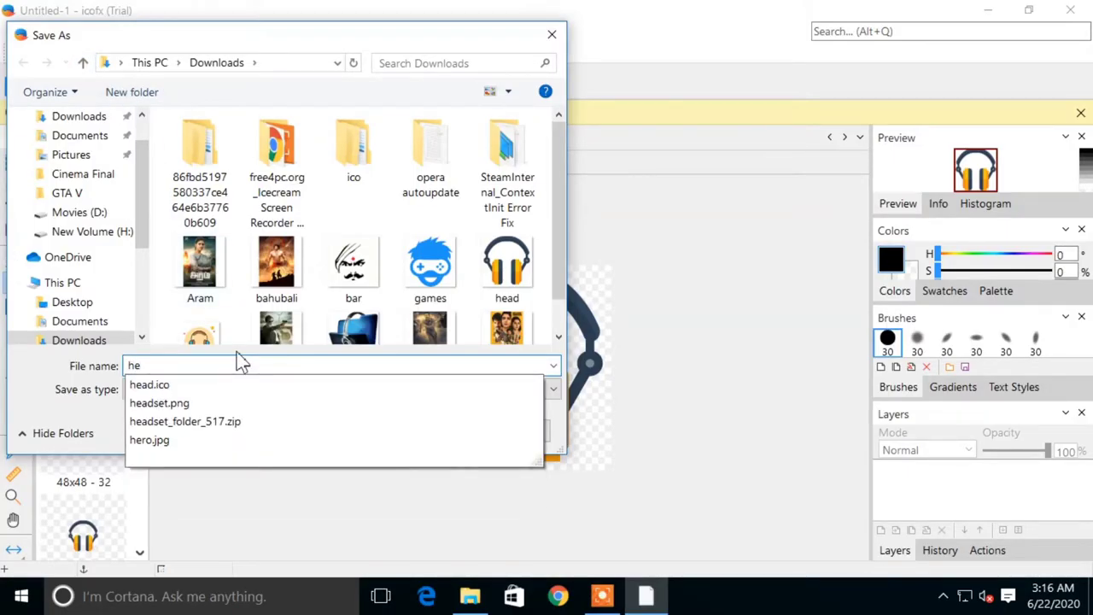
text(ds)
key(Return)
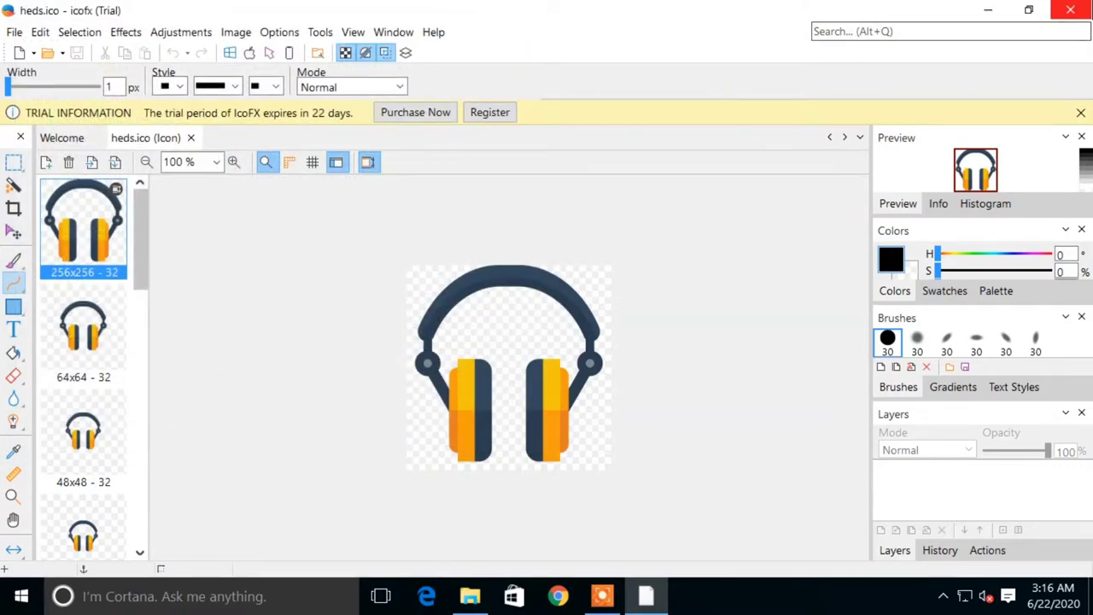
click(1070, 10)
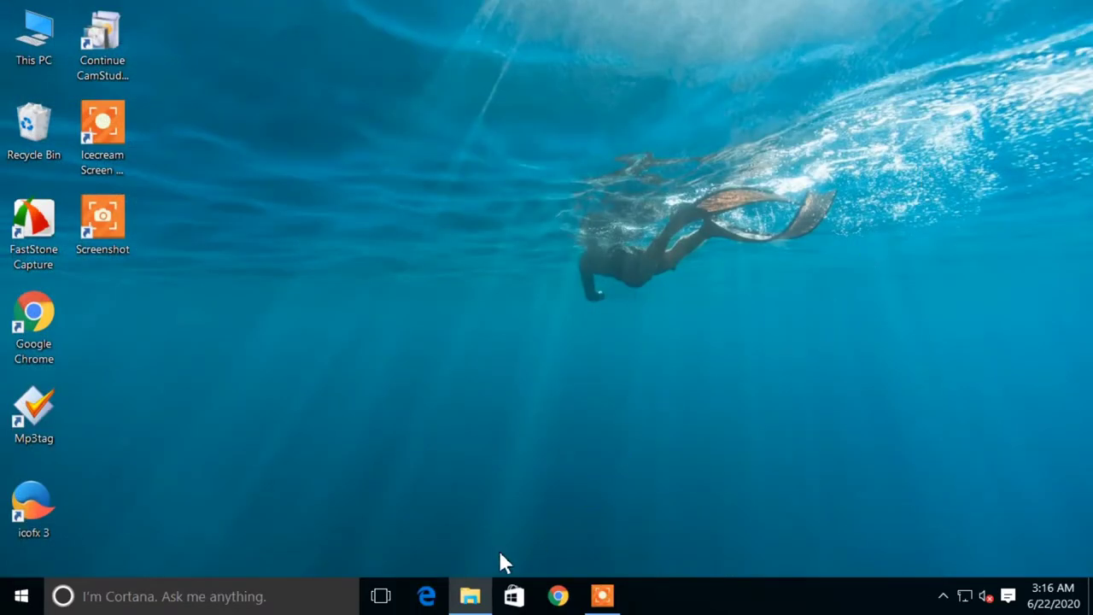
Return to the Movies (D:) window and open the icon selection for the Songs folder from its properties.
click(480, 598)
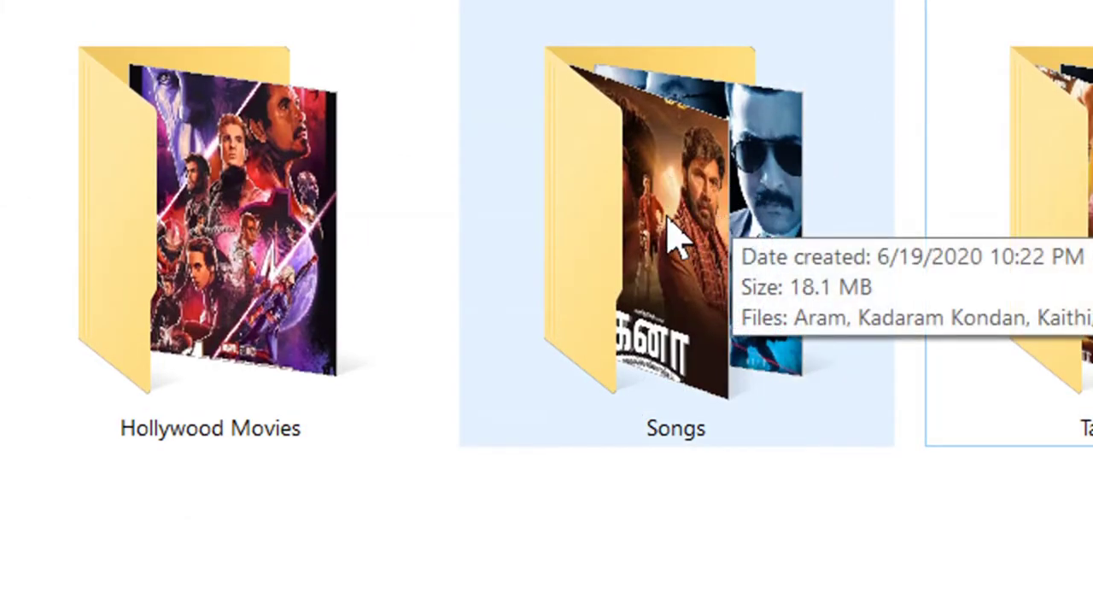
click(675, 233)
right_click(676, 233)
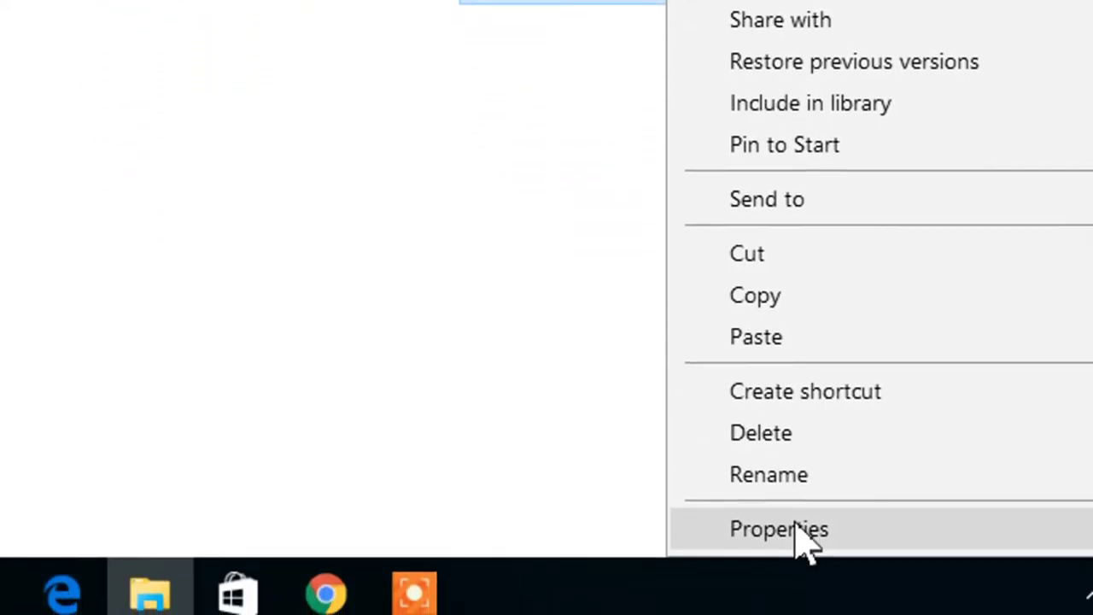
click(802, 534)
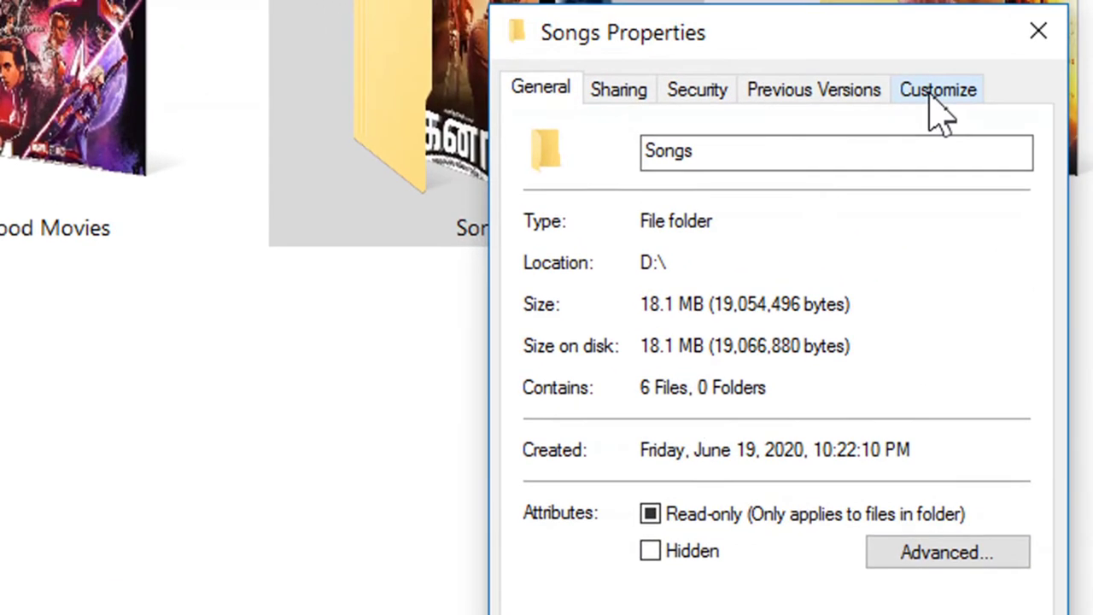
click(937, 111)
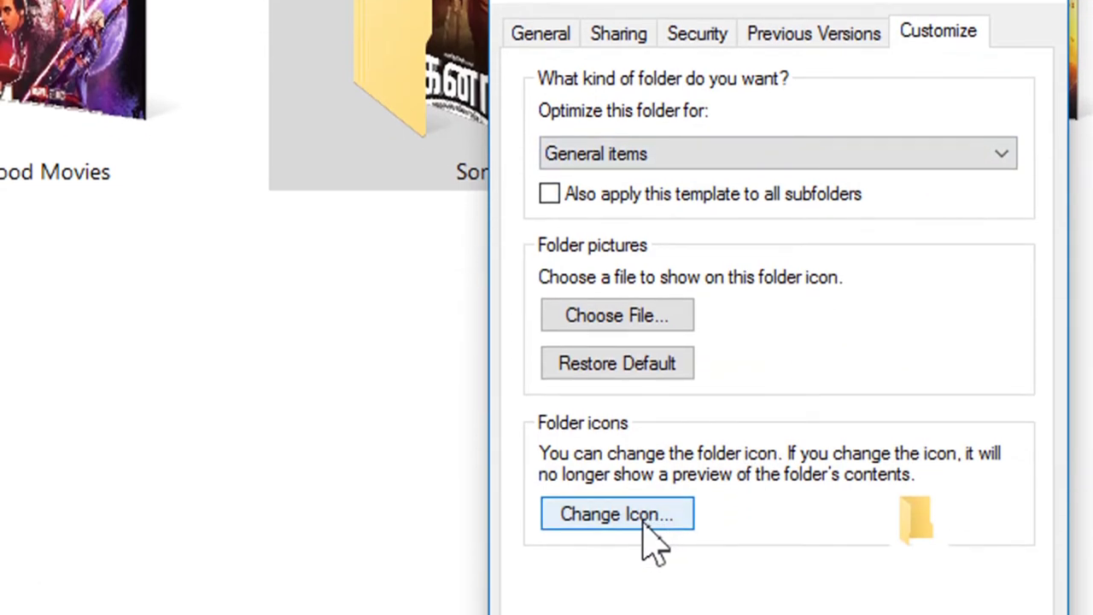
click(622, 521)
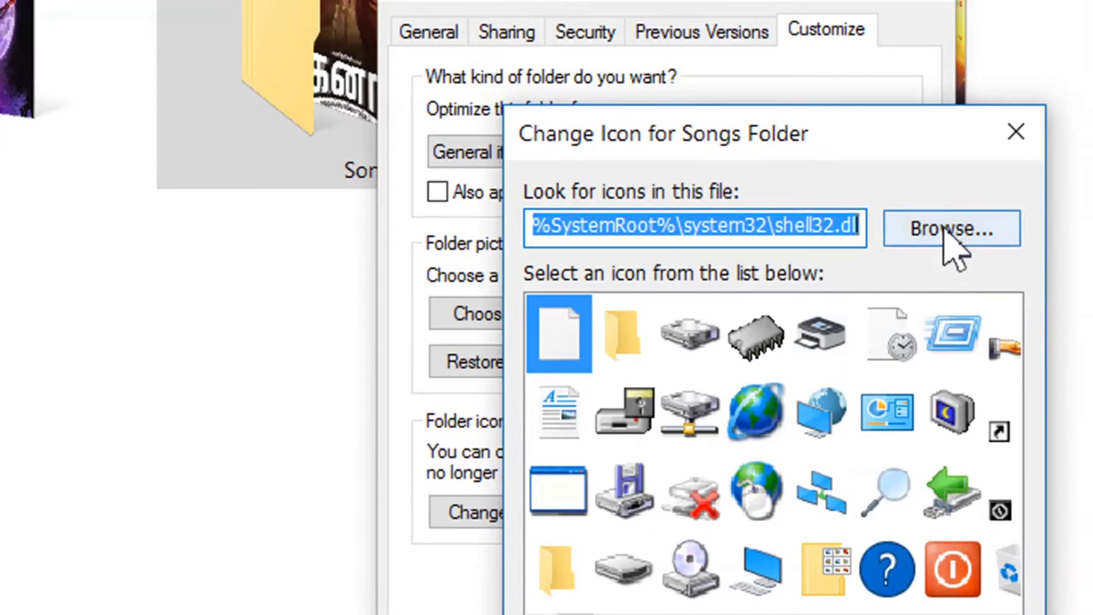
Assign the heds icon from Downloads to the Songs folder and apply the folder properties.
click(946, 231)
click(944, 228)
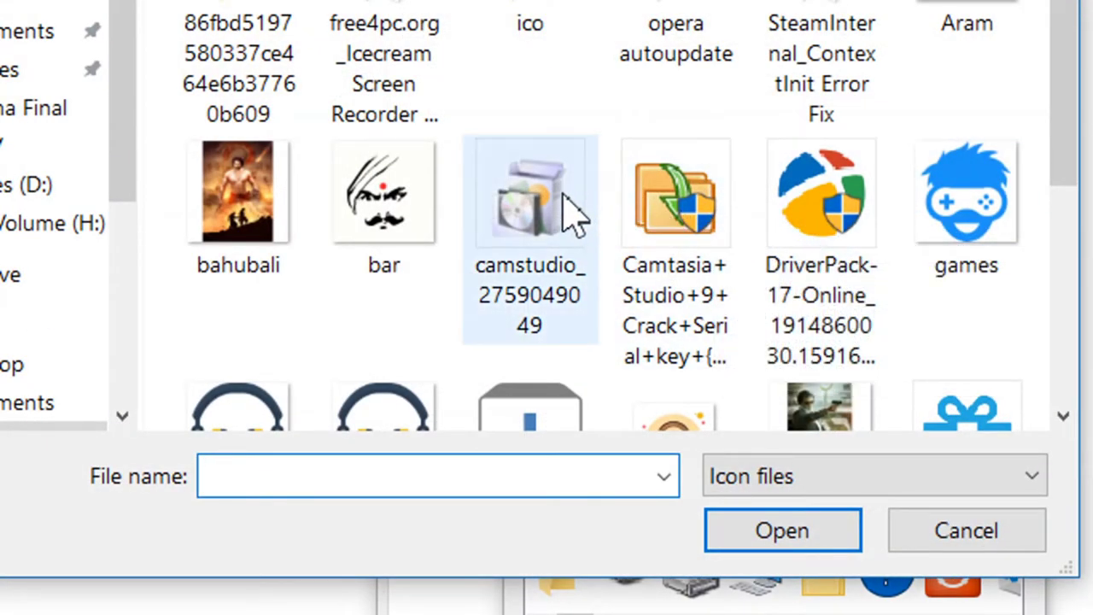
scroll(375, 198, down, 4)
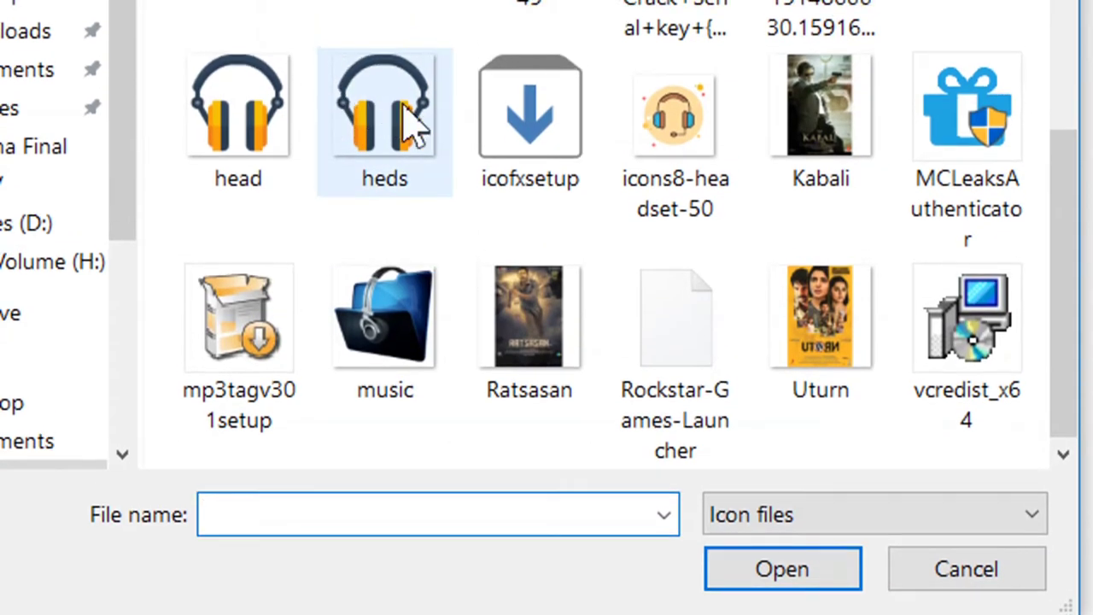
click(374, 168)
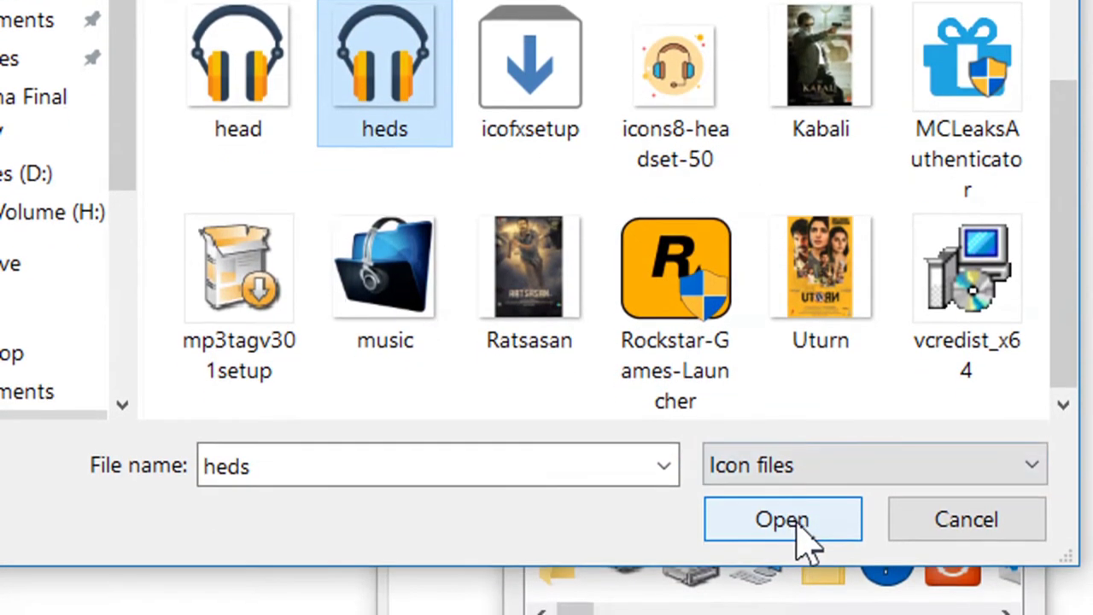
click(802, 523)
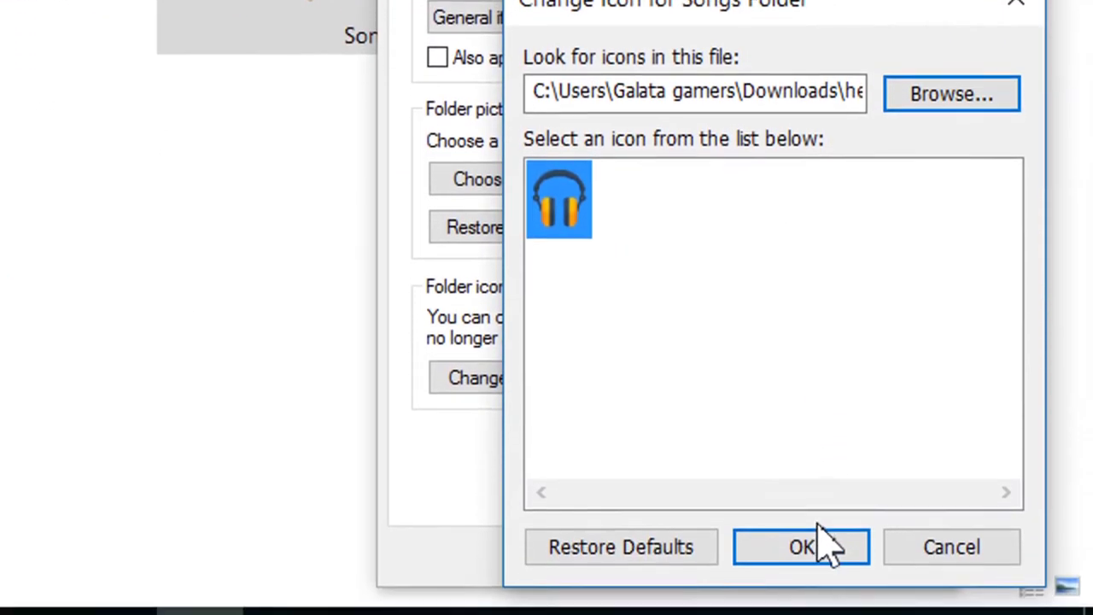
click(820, 535)
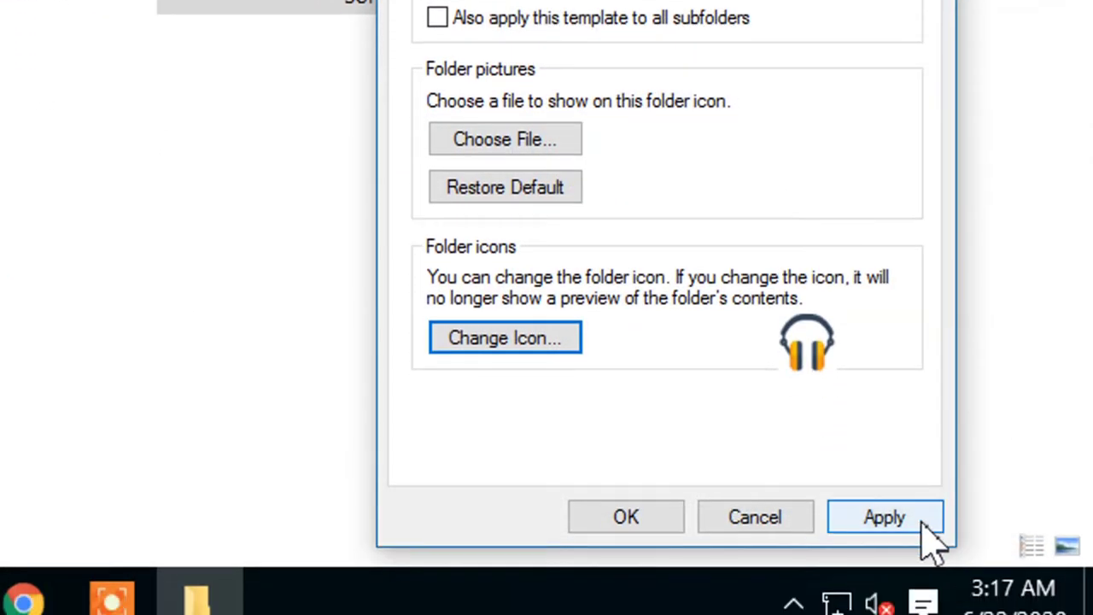
click(918, 546)
click(636, 516)
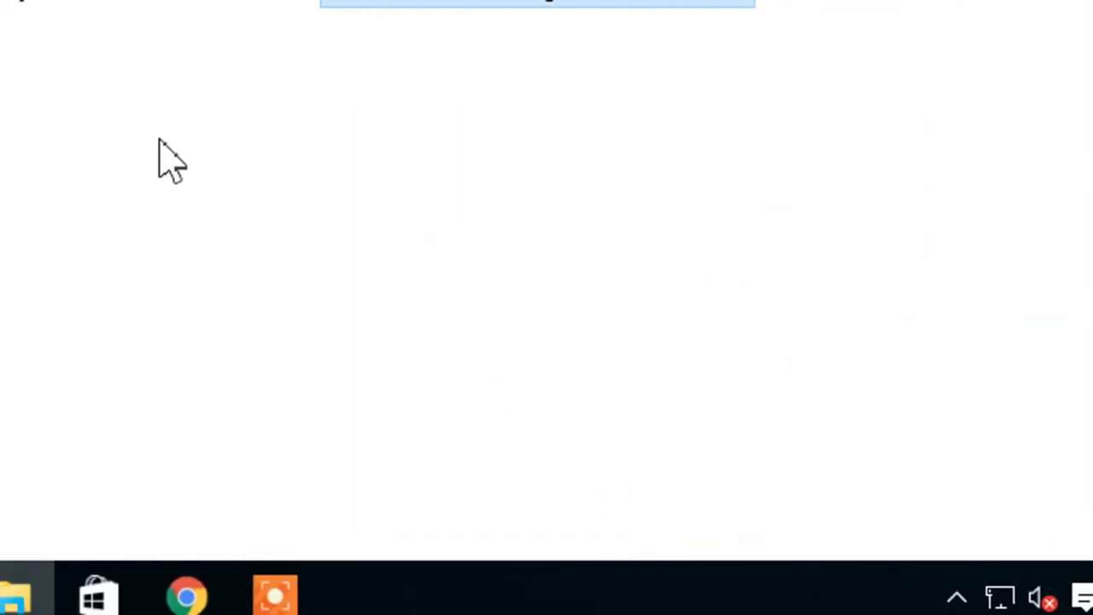
Refresh the Movies (D:) folder view to update the folder icons.
click(621, 443)
right_click(620, 442)
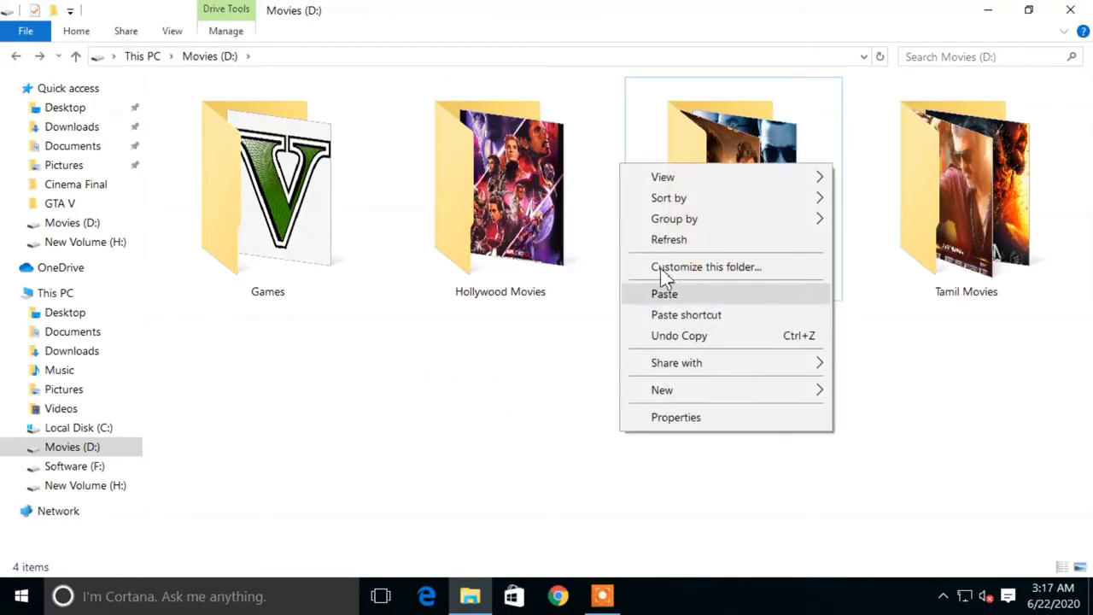
click(674, 239)
drag(722, 372, 675, 287)
click(789, 380)
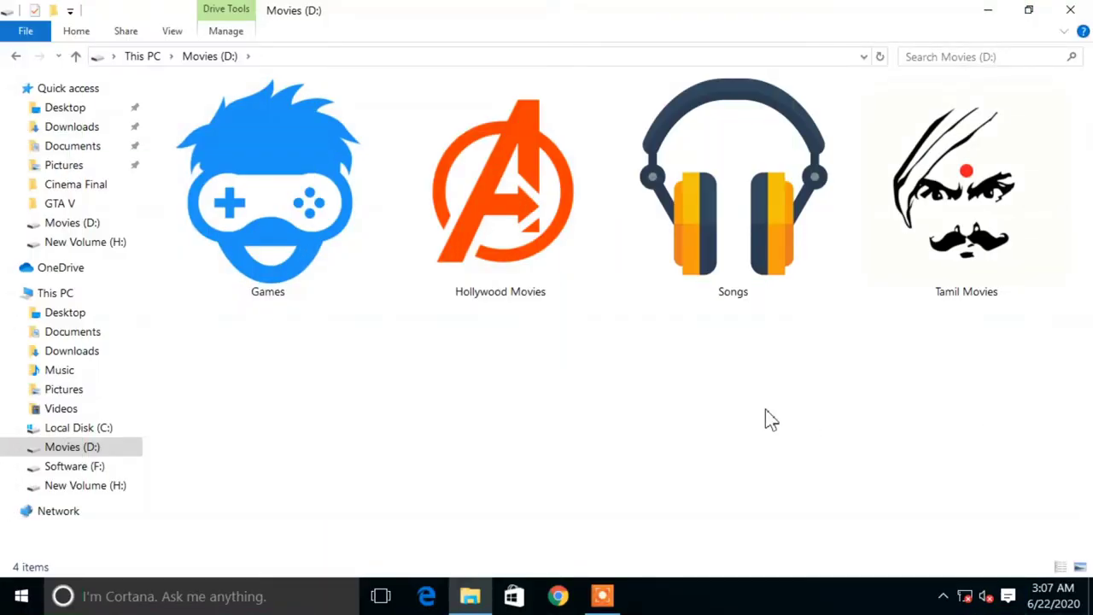
Look at the Movies (D:) drive in This PC, and view the contents of its Hollywood Movies folder.
click(65, 294)
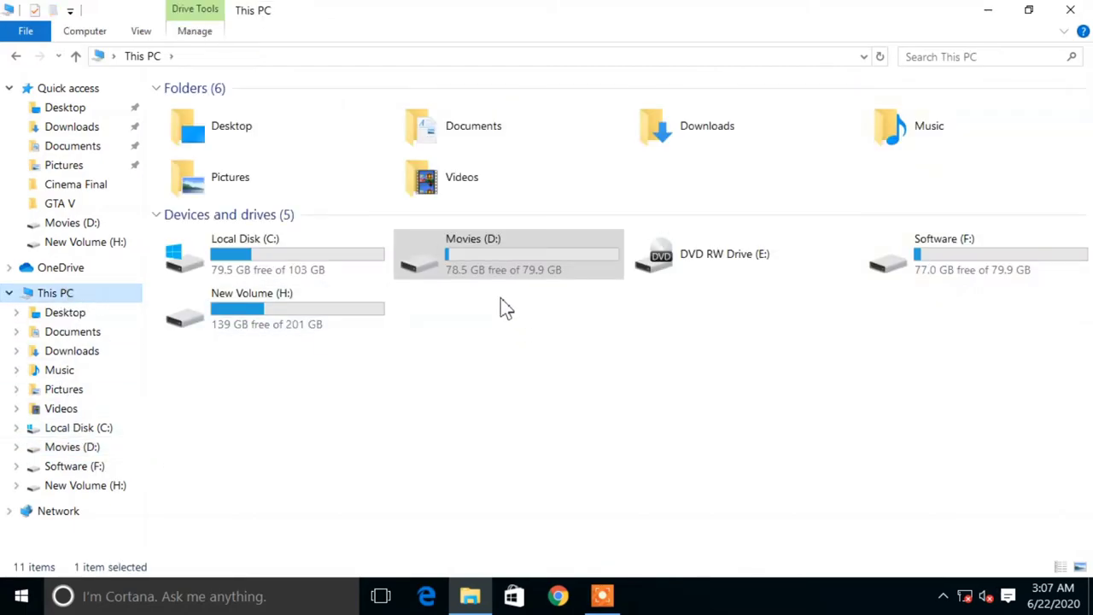
click(498, 267)
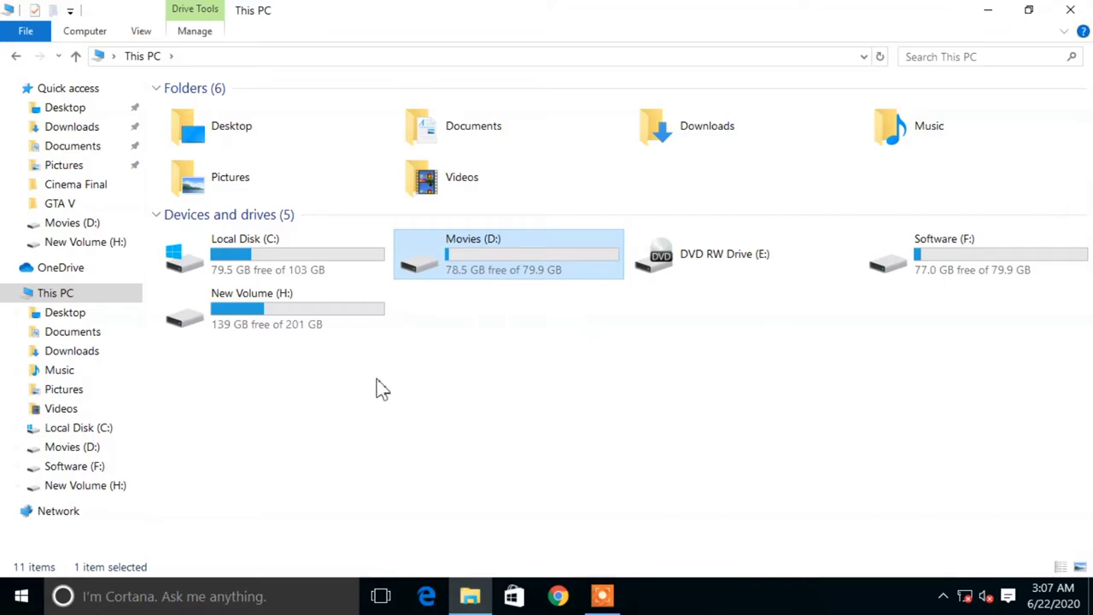
right_click(418, 254)
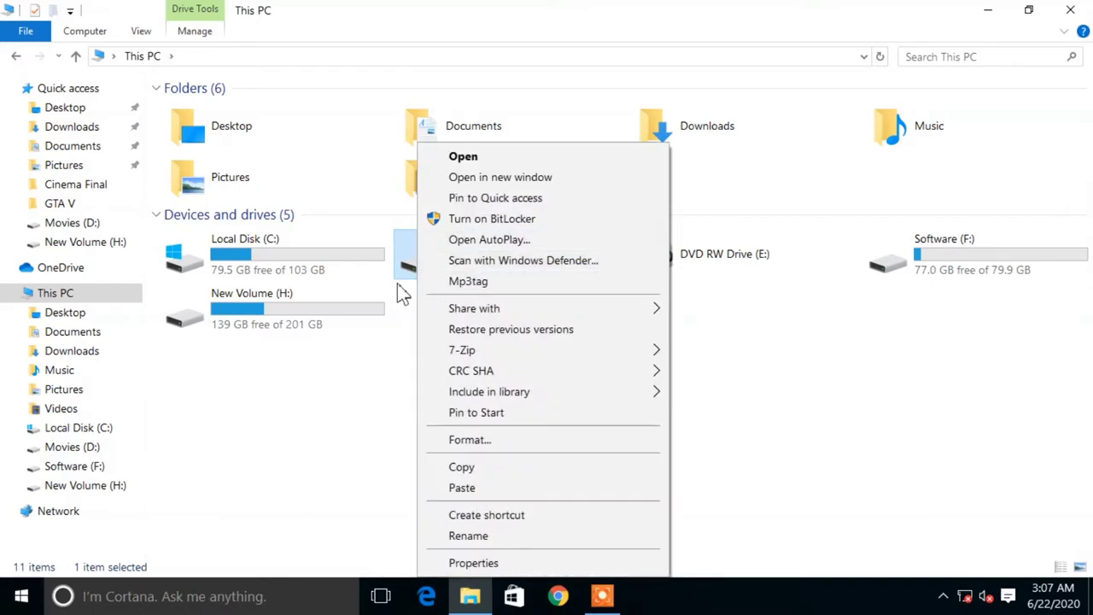
click(407, 298)
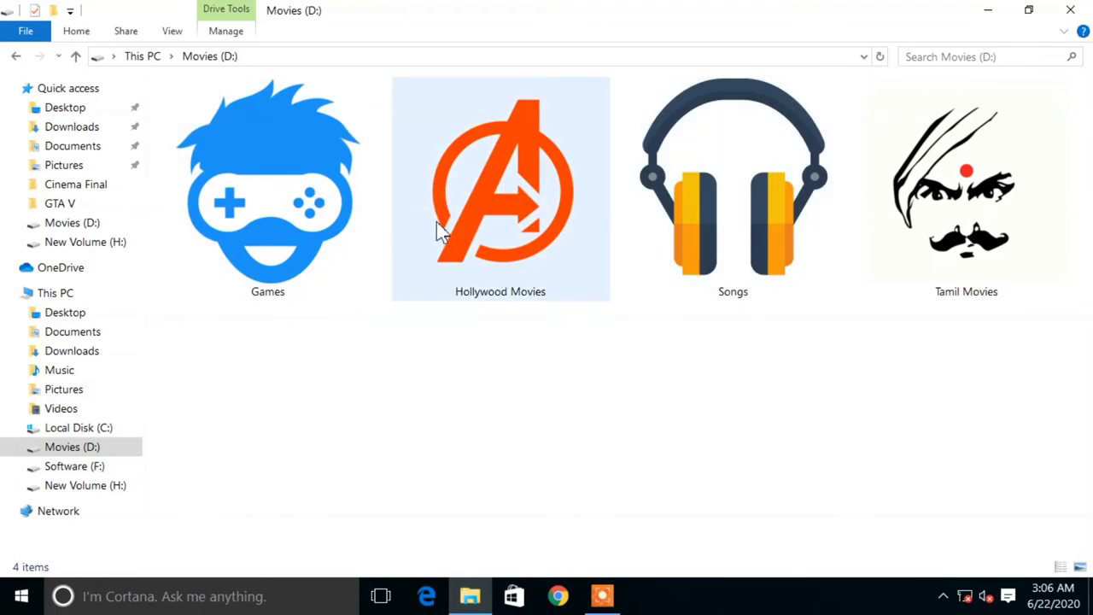
double_click(436, 222)
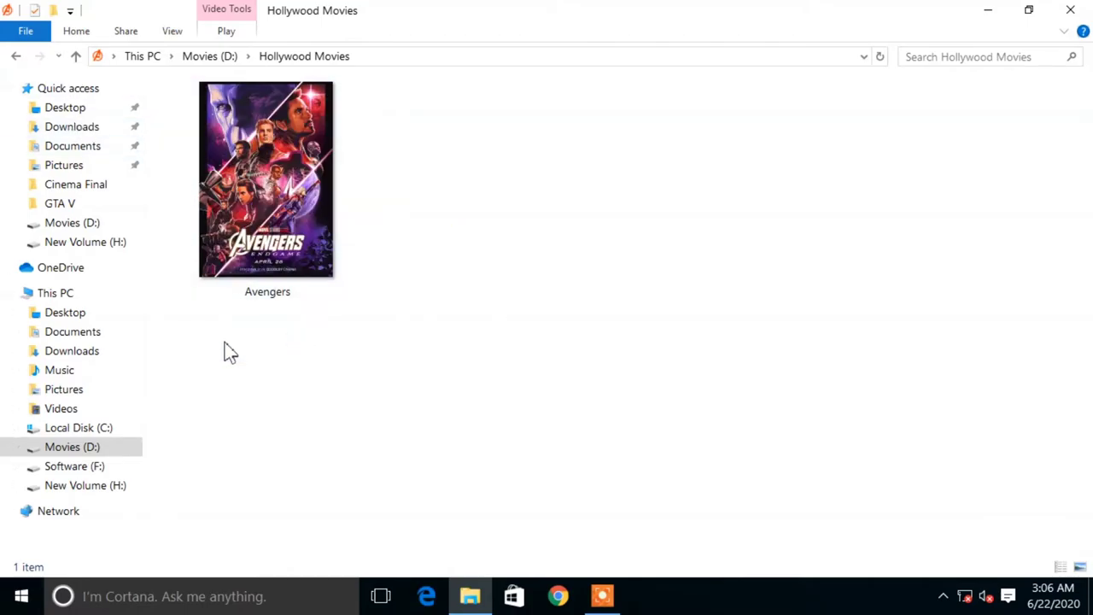
double_click(353, 200)
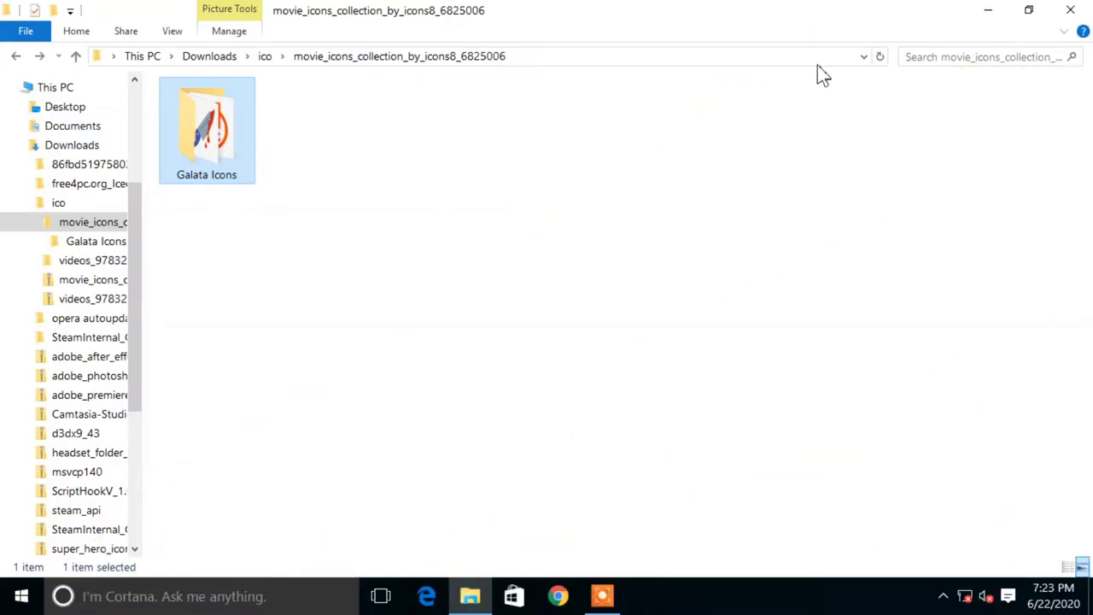
Minimize the folder window and launch the Registry Editor by running regedit from the Run dialog.
click(989, 12)
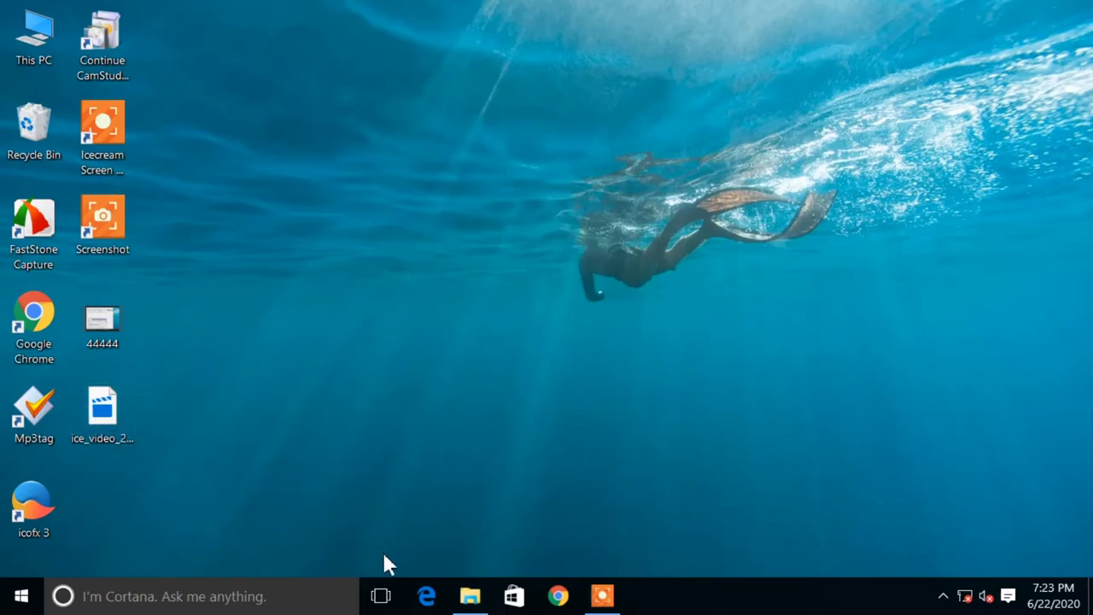
click(109, 596)
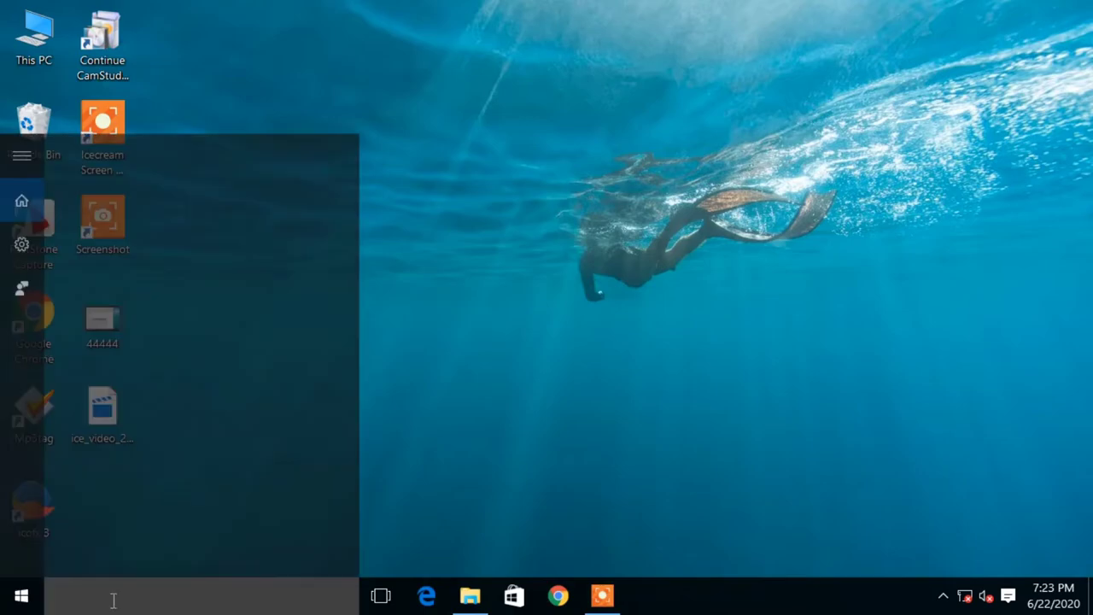
text(run)
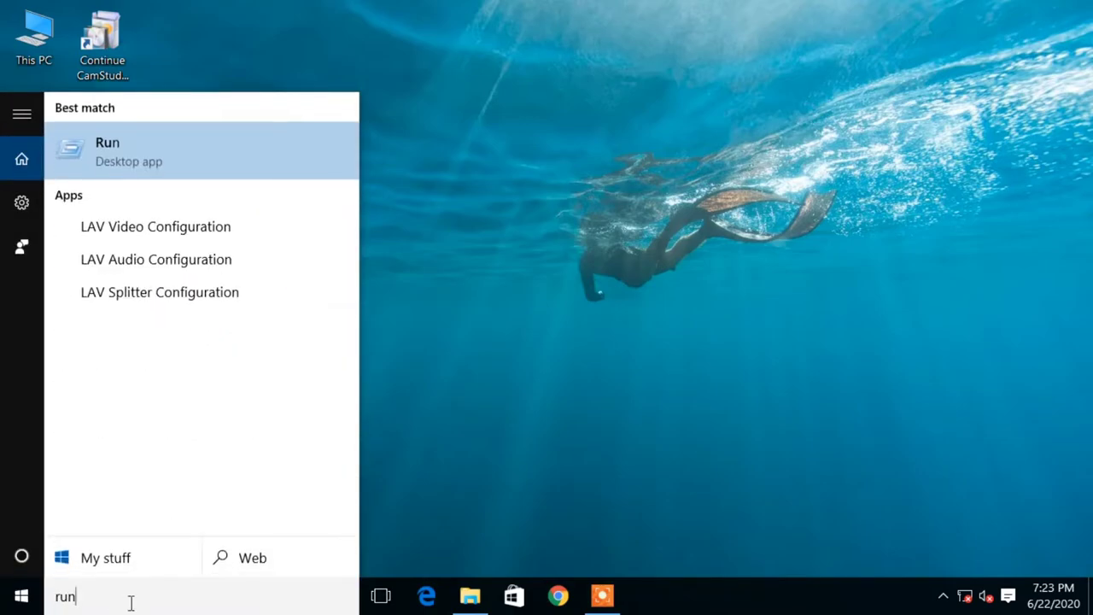
click(98, 144)
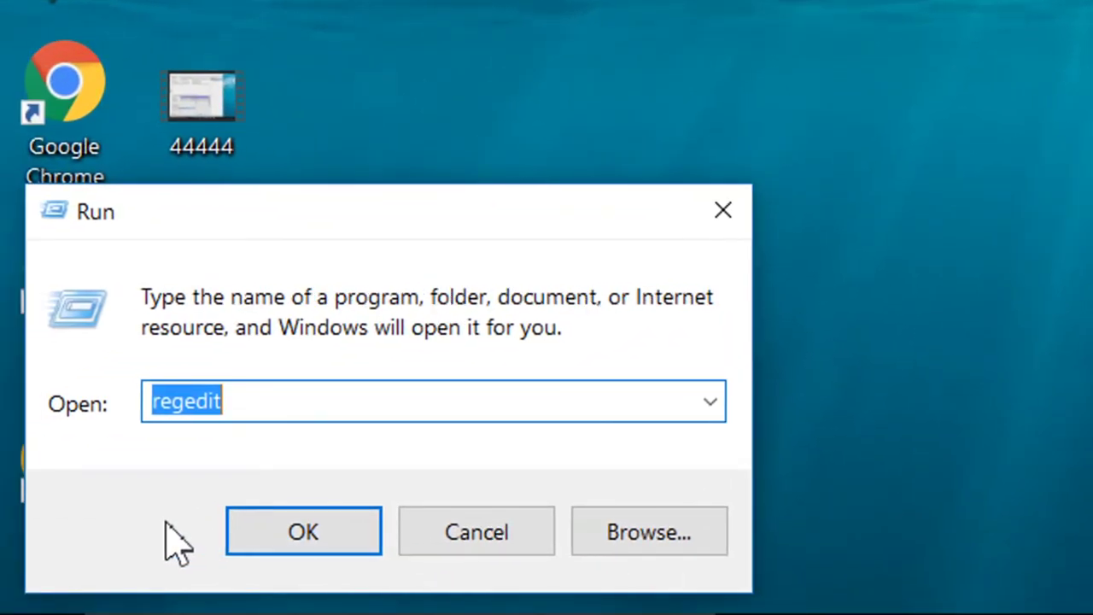
click(242, 410)
drag(242, 410, 142, 419)
click(236, 404)
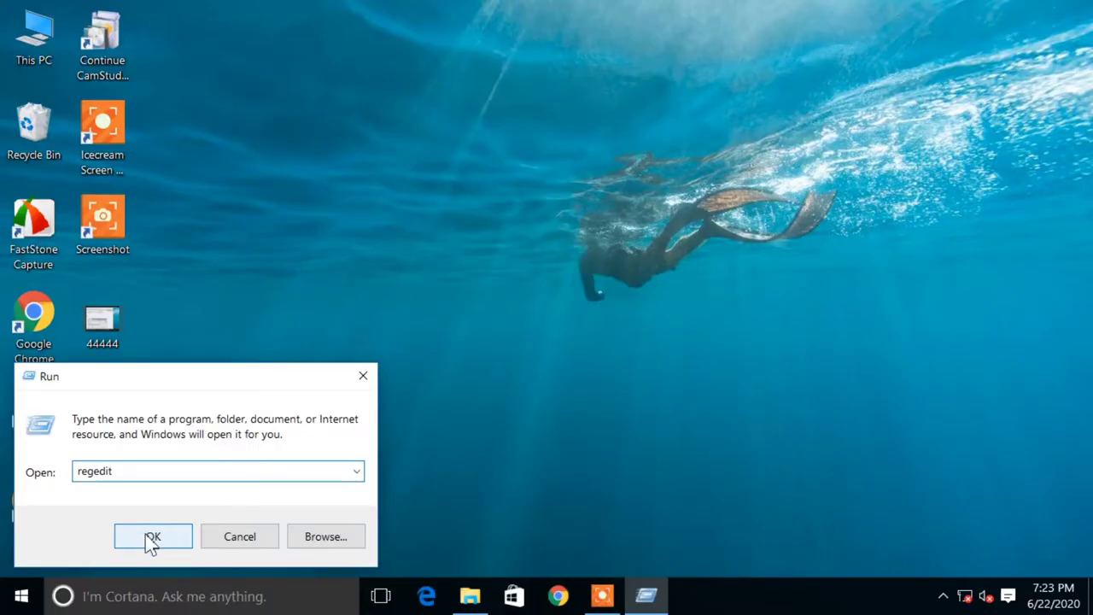
click(151, 538)
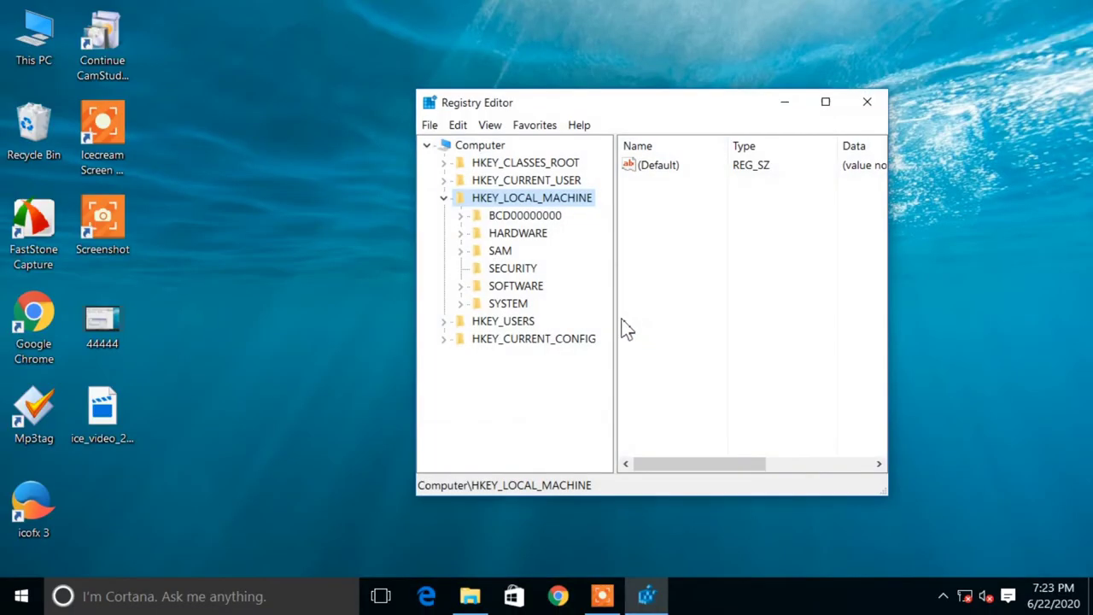
Collapse HKEY_LOCAL_MACHINE and expand the registry path HKEY_CURRENT_USER\SOFTWARE\Classes.
click(443, 199)
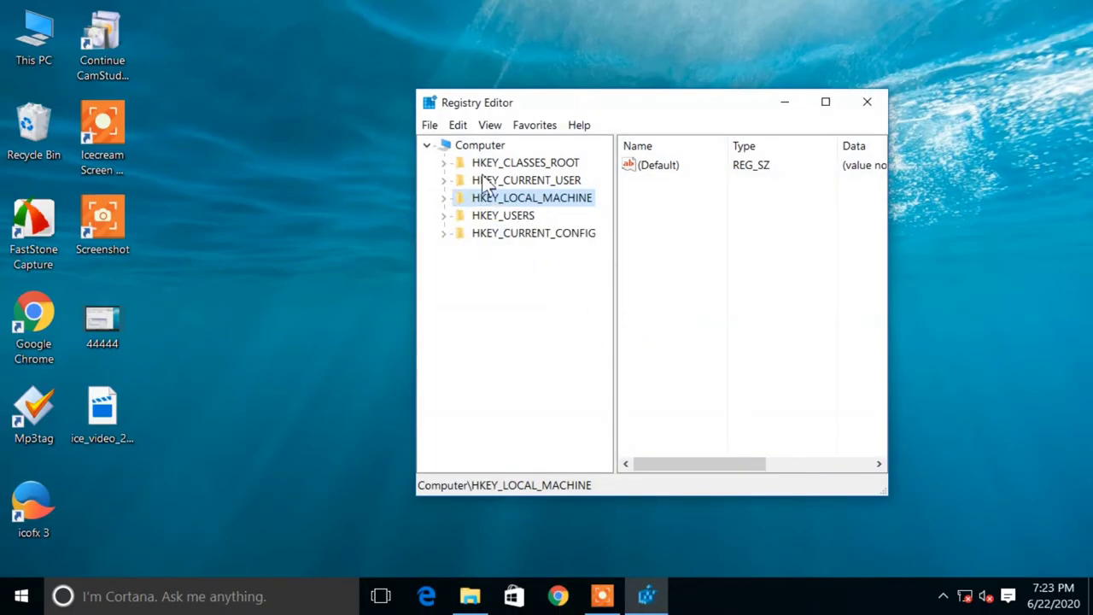
click(483, 181)
click(444, 181)
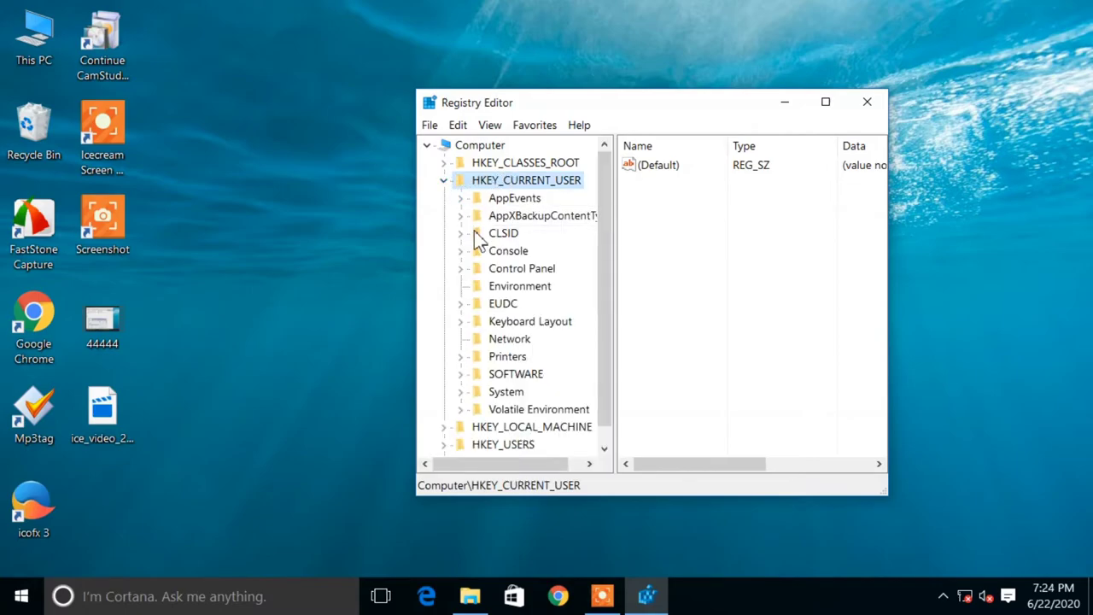
click(459, 374)
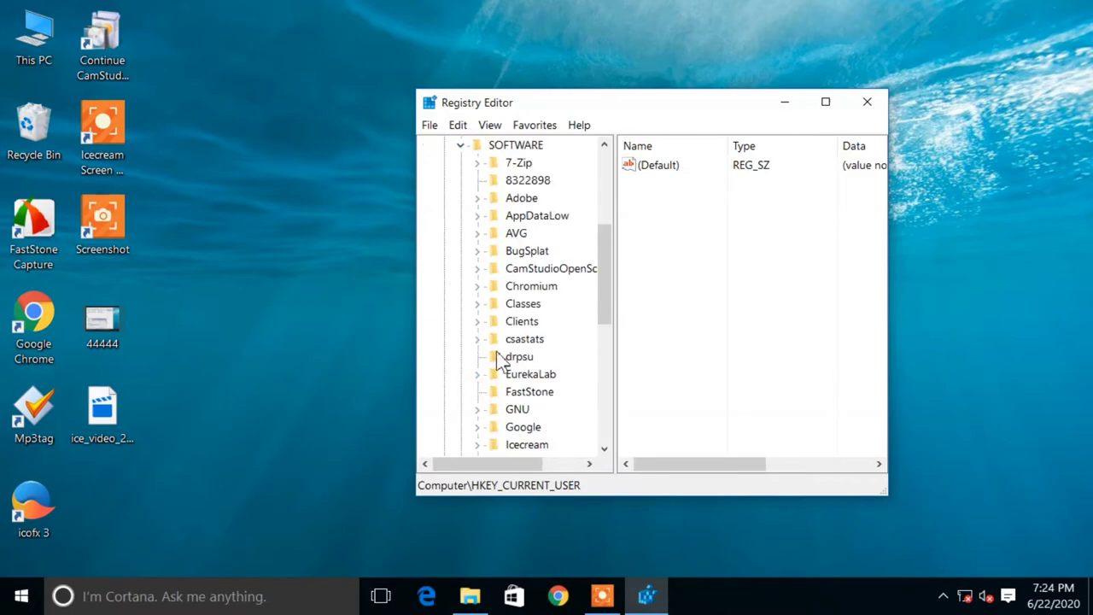
scroll(496, 357, down, 1)
scroll(498, 368, down, 1)
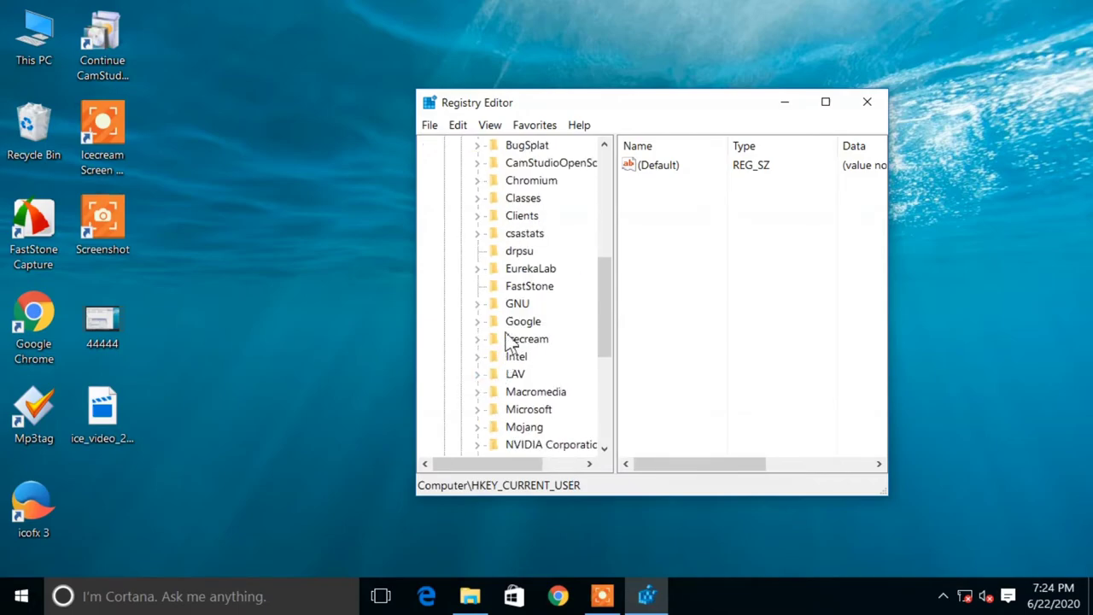
click(508, 202)
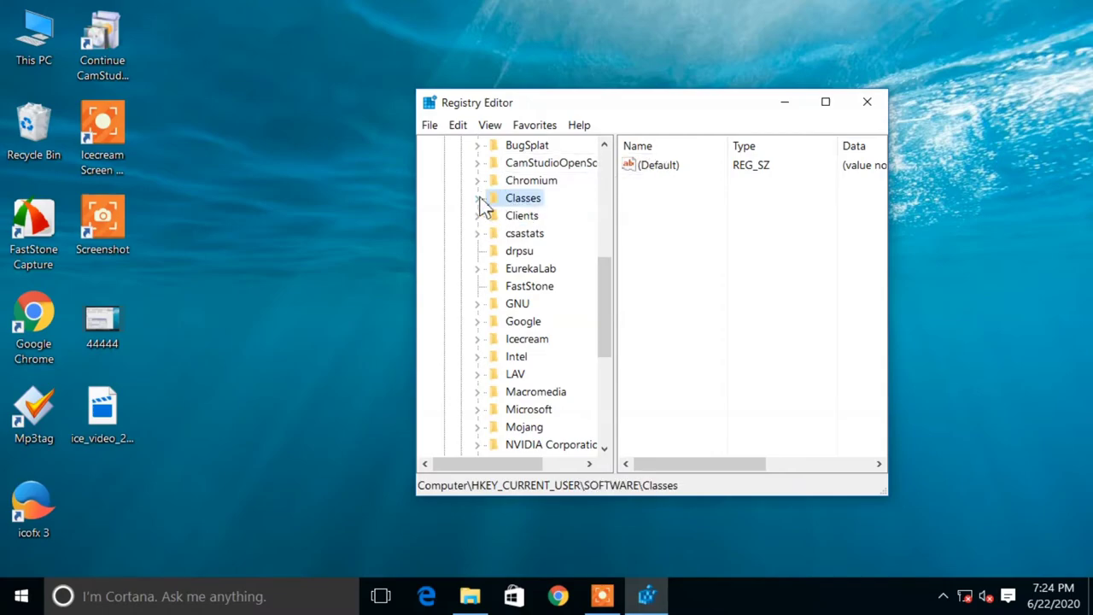
click(478, 199)
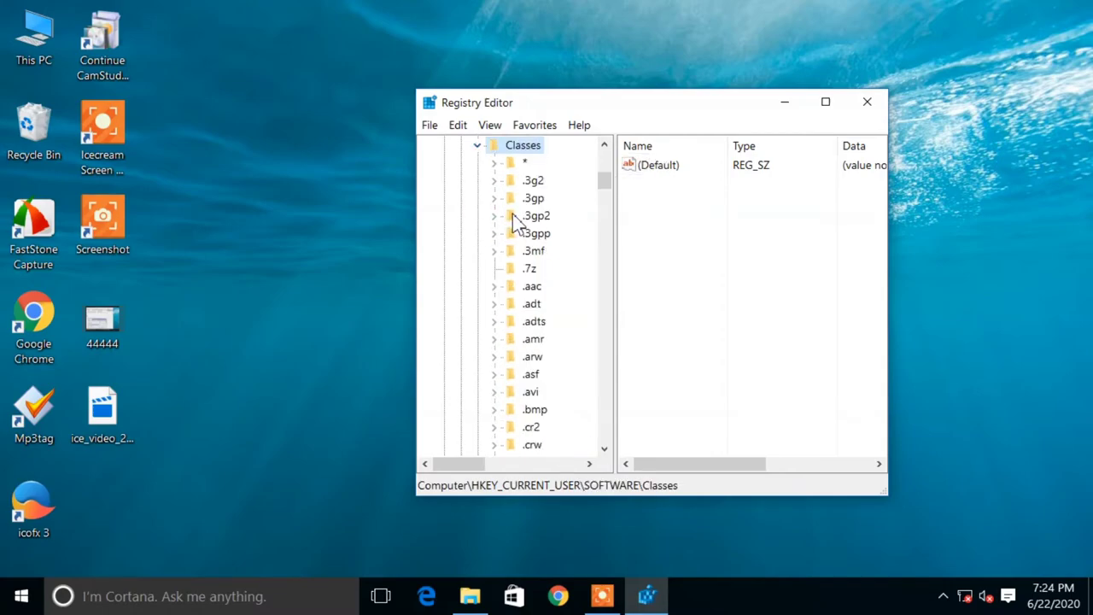
Create a new key named explorer.exe under the Applications key in Classes.
scroll(512, 226, down, 3)
scroll(516, 316, down, 12)
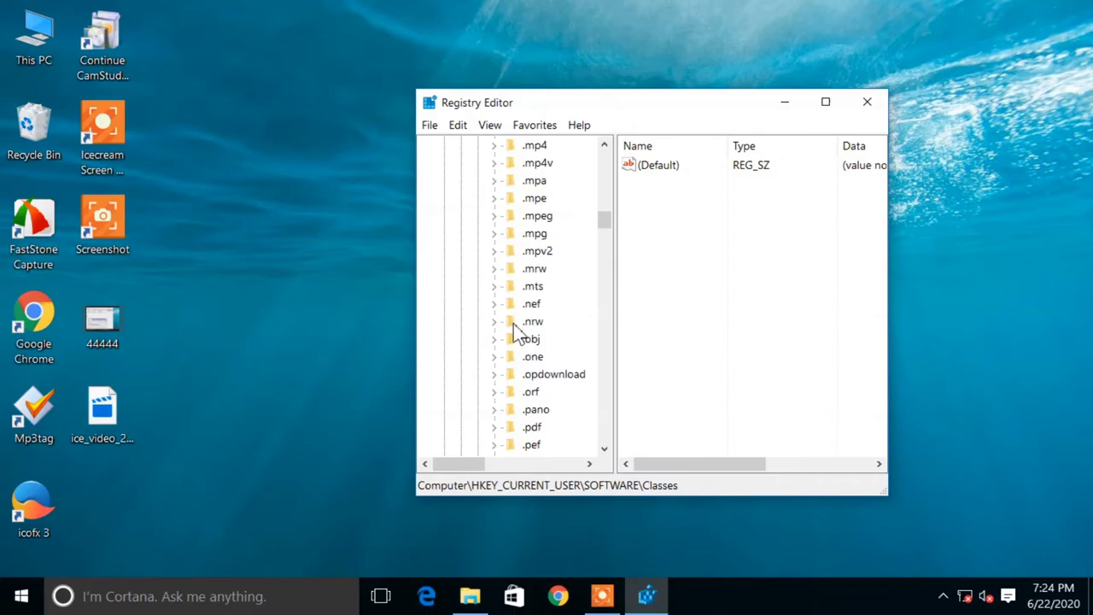
scroll(516, 331, down, 8)
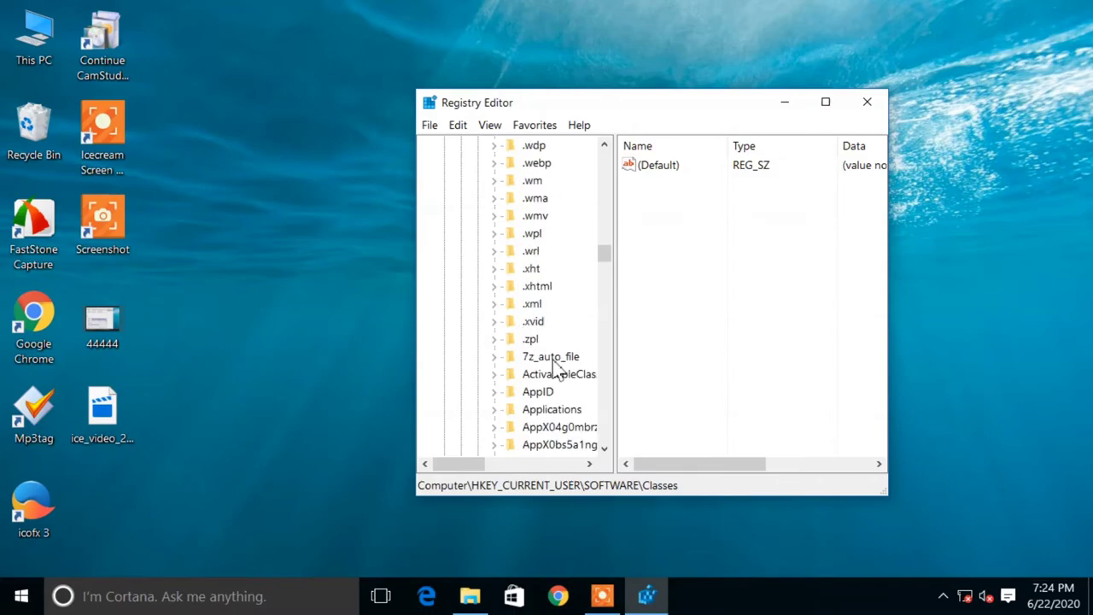
scroll(563, 390, down, 1)
click(533, 359)
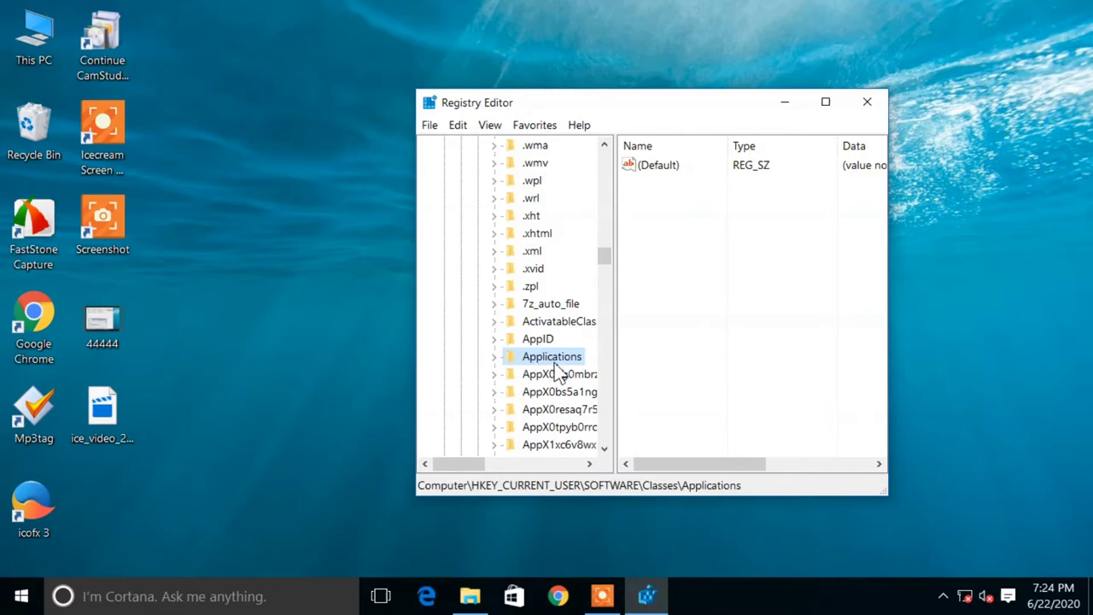
double_click(559, 358)
right_click(573, 356)
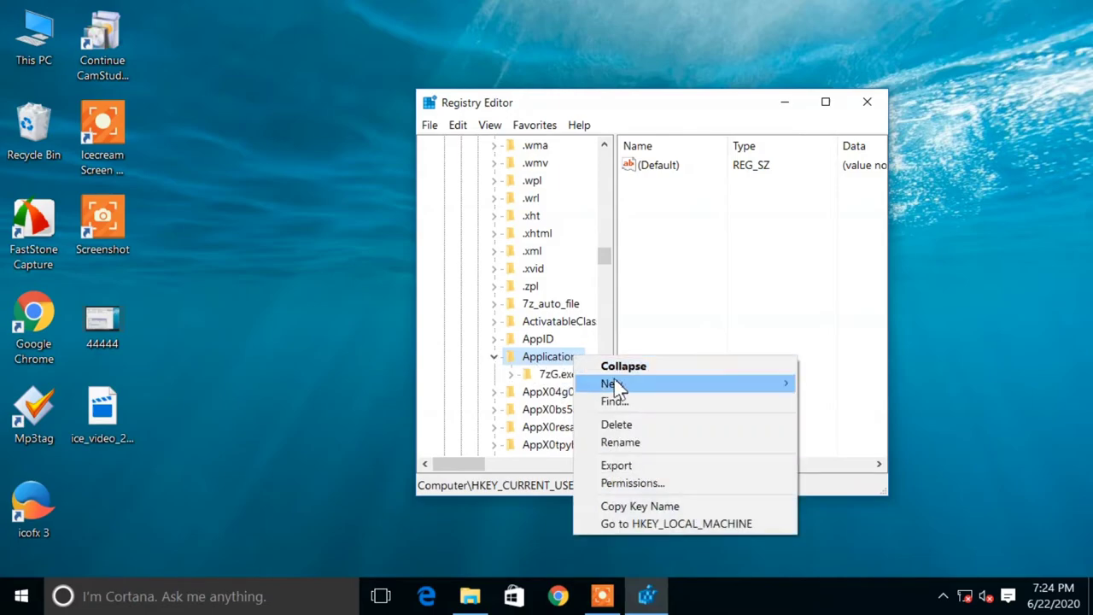
mouse_move(615, 383)
click(852, 380)
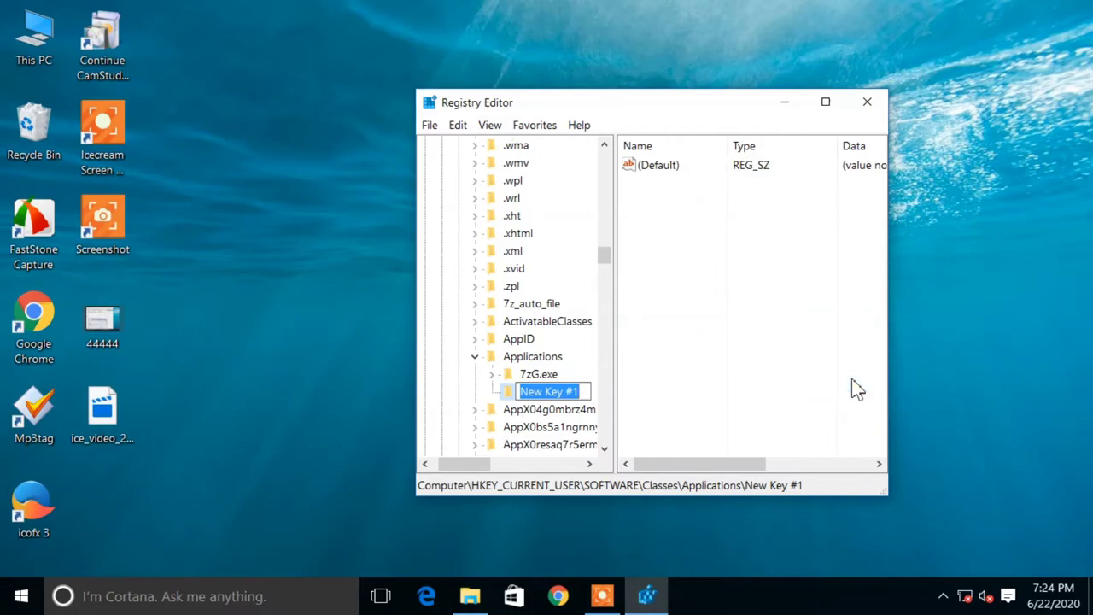
text(explorer.exe)
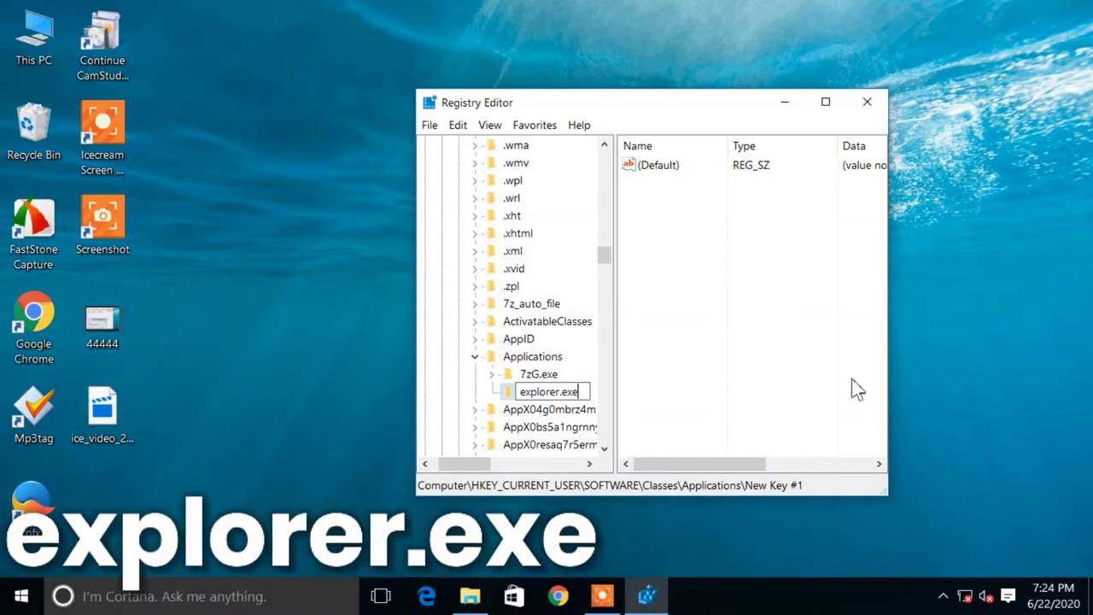
key(Return)
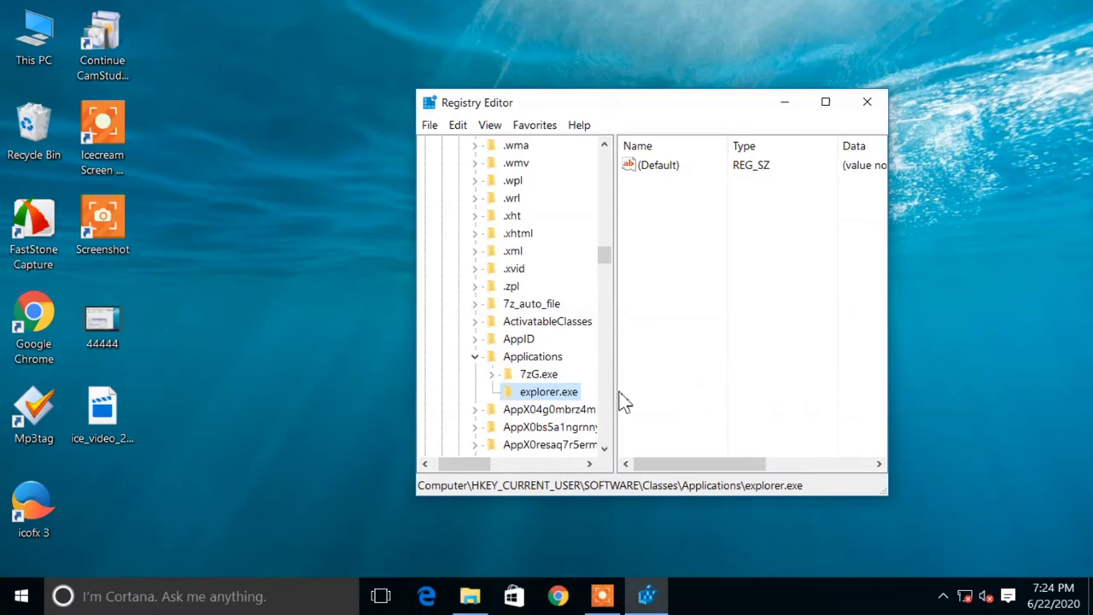
Create a new key named Drives under the explorer.exe key.
right_click(550, 393)
mouse_move(666, 424)
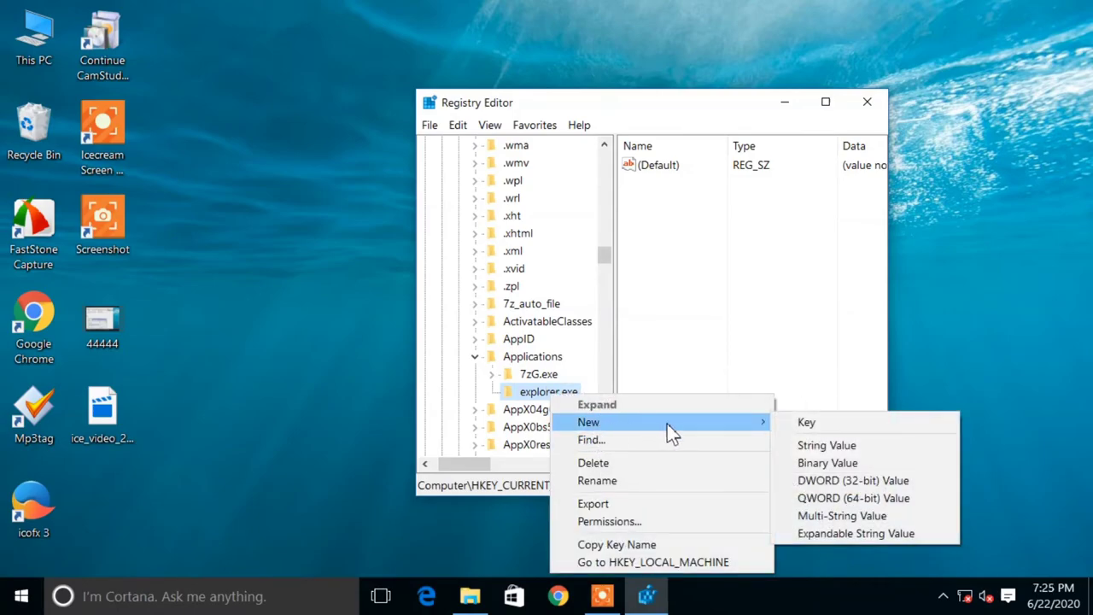
click(815, 420)
text(Dri)
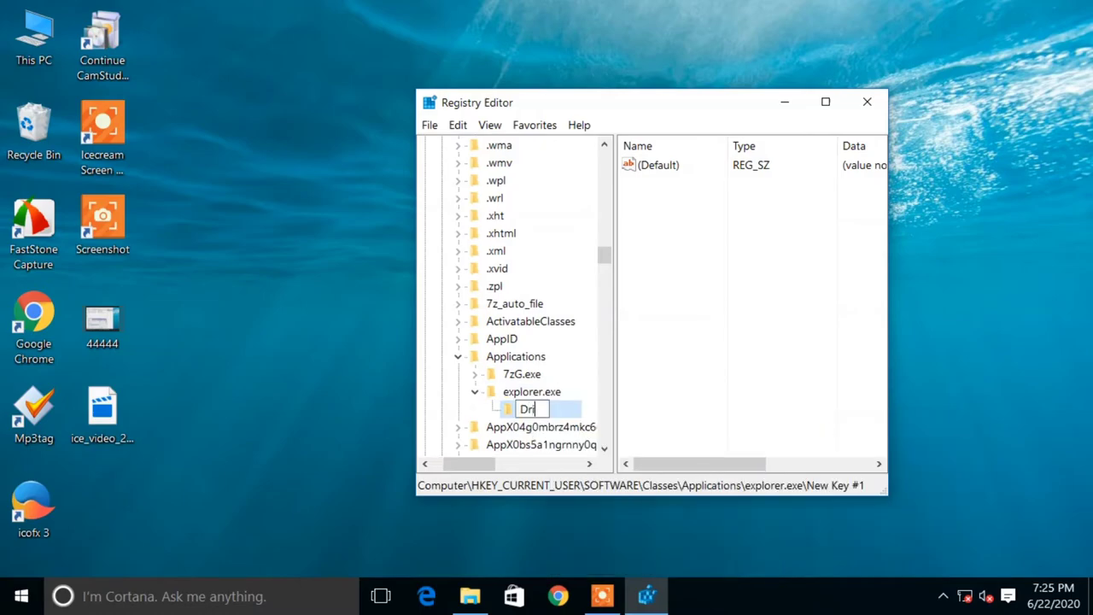
text(ves)
key(Return)
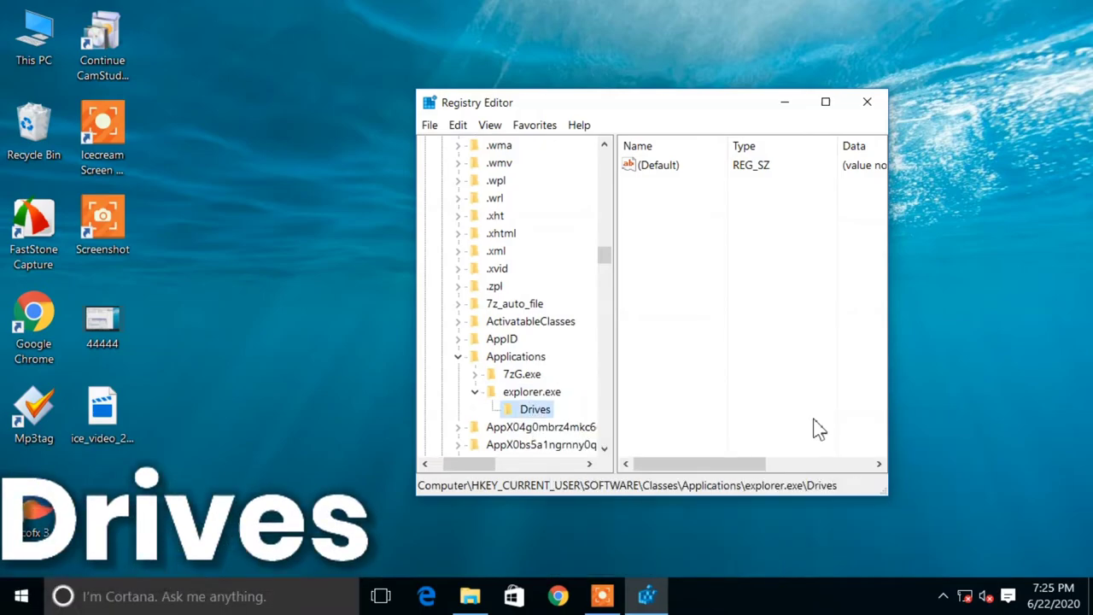
Create a new key named C under the Drives key.
right_click(526, 409)
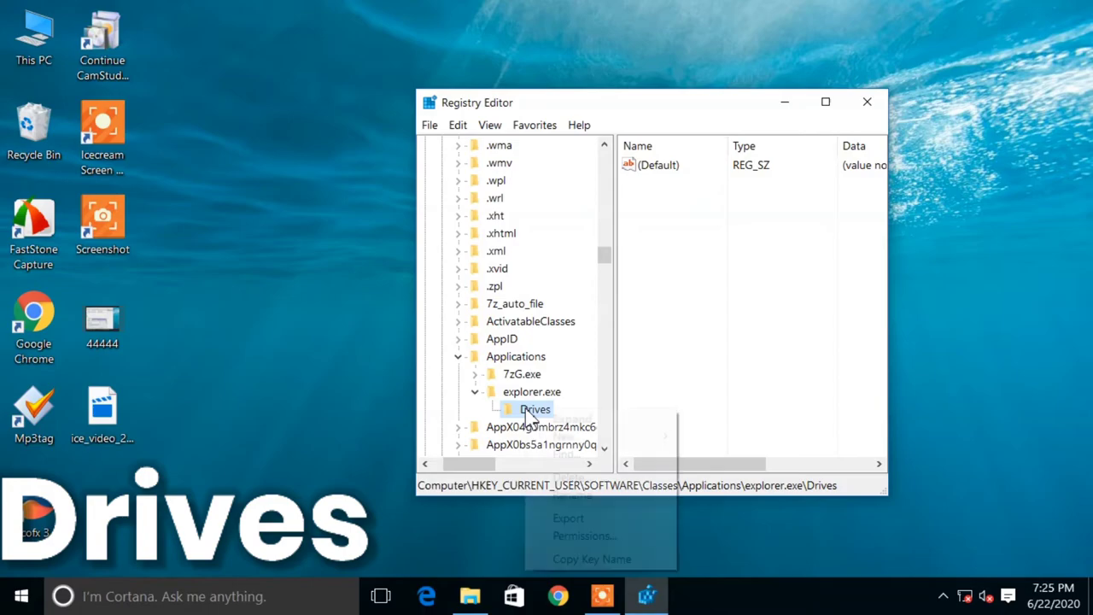
mouse_move(619, 451)
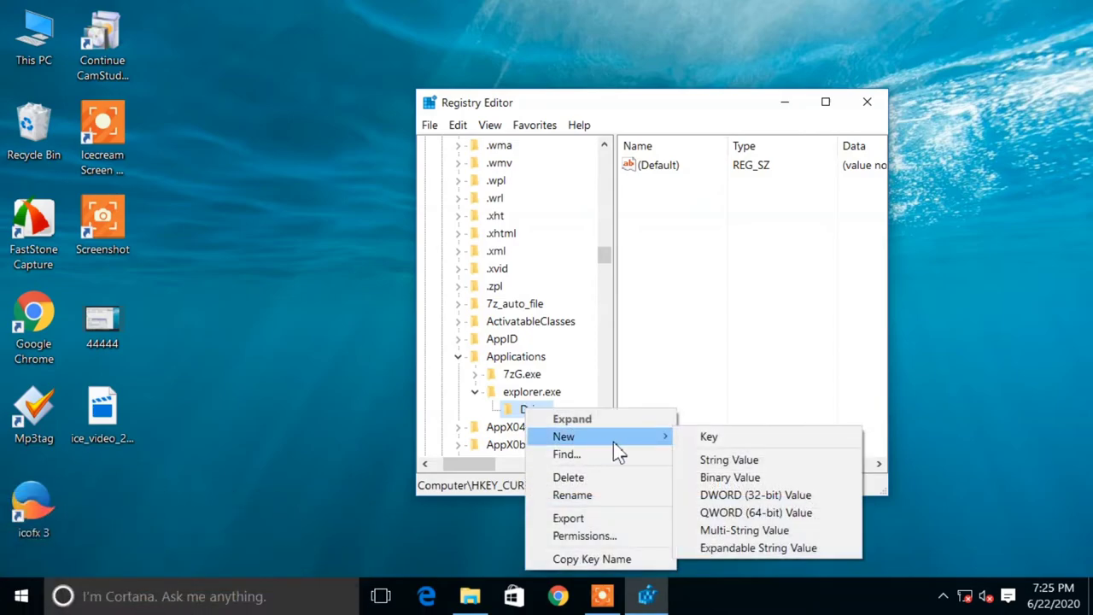
click(721, 438)
text(C)
key(Return)
Create a new key named Defaulticon under the C key and open its (Default) value for editing.
right_click(518, 431)
mouse_move(572, 296)
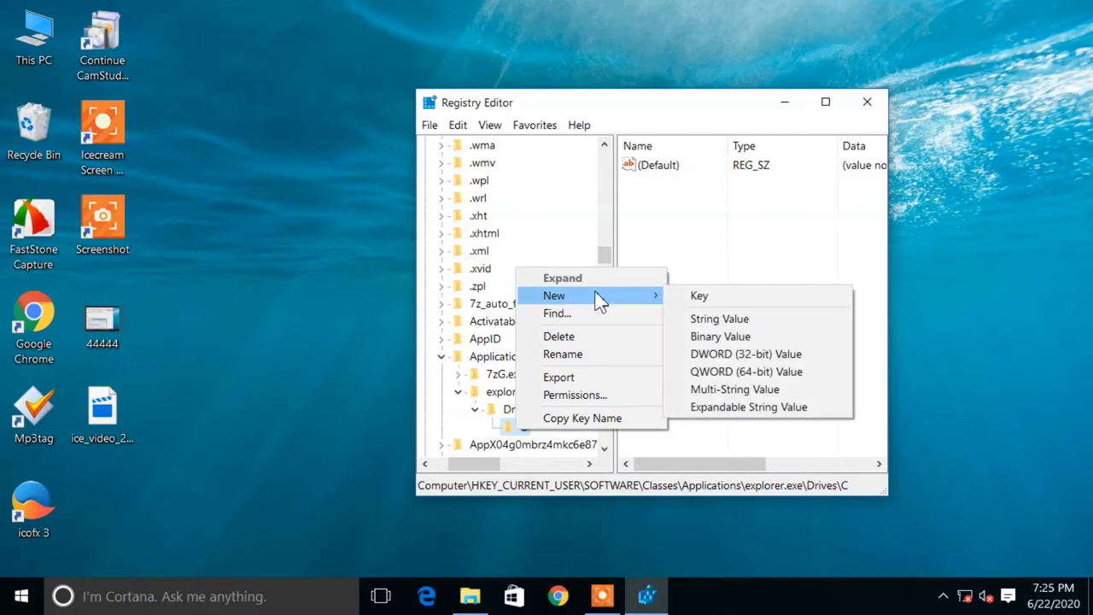
click(698, 296)
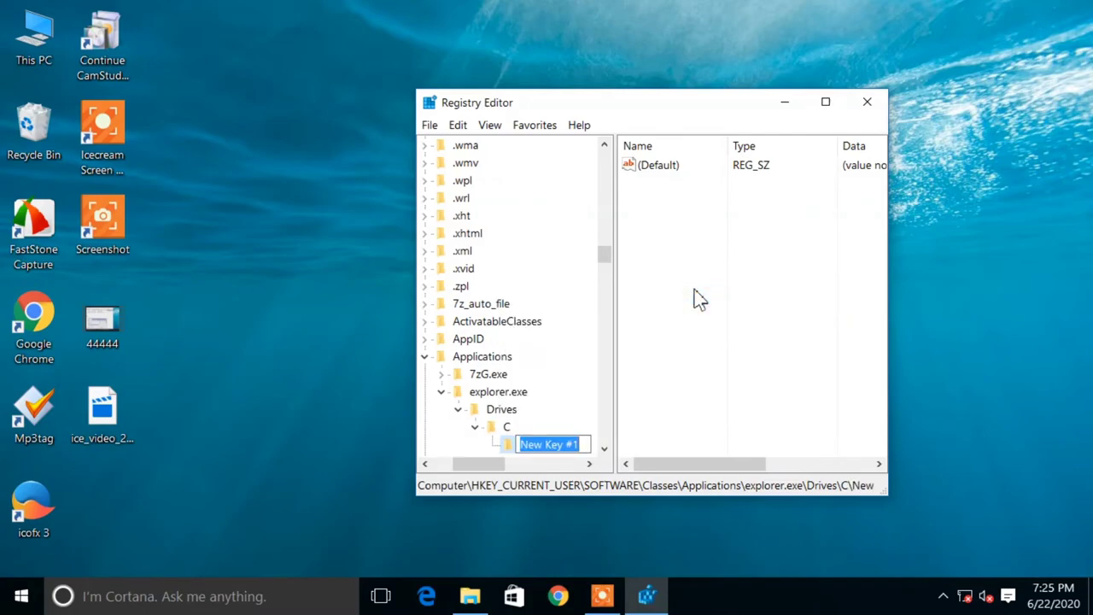
text(Default)
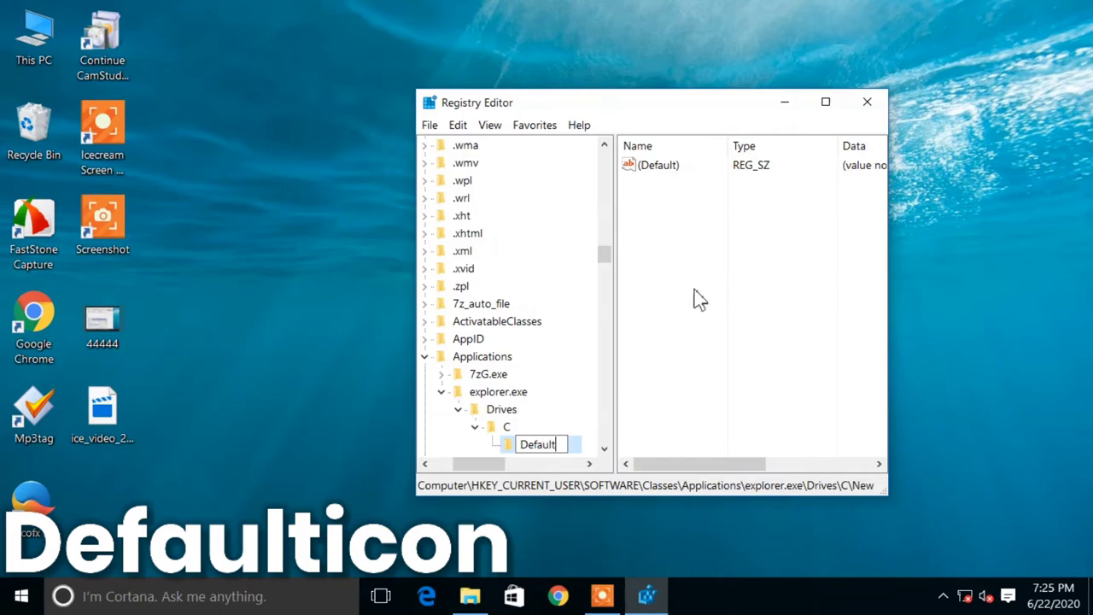
text(icon)
key(Return)
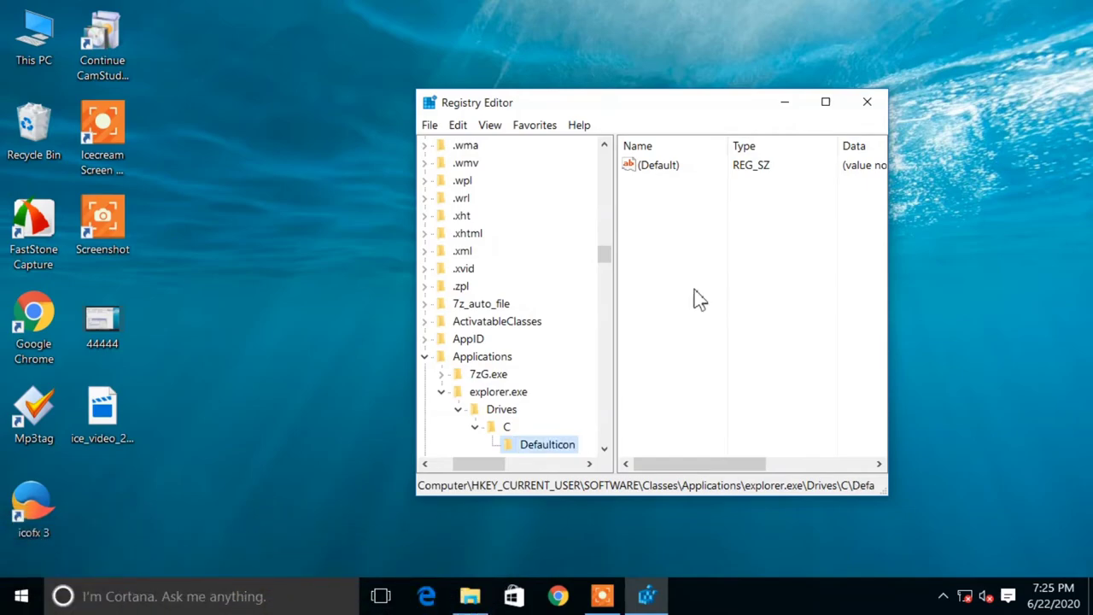
right_click(674, 171)
click(710, 172)
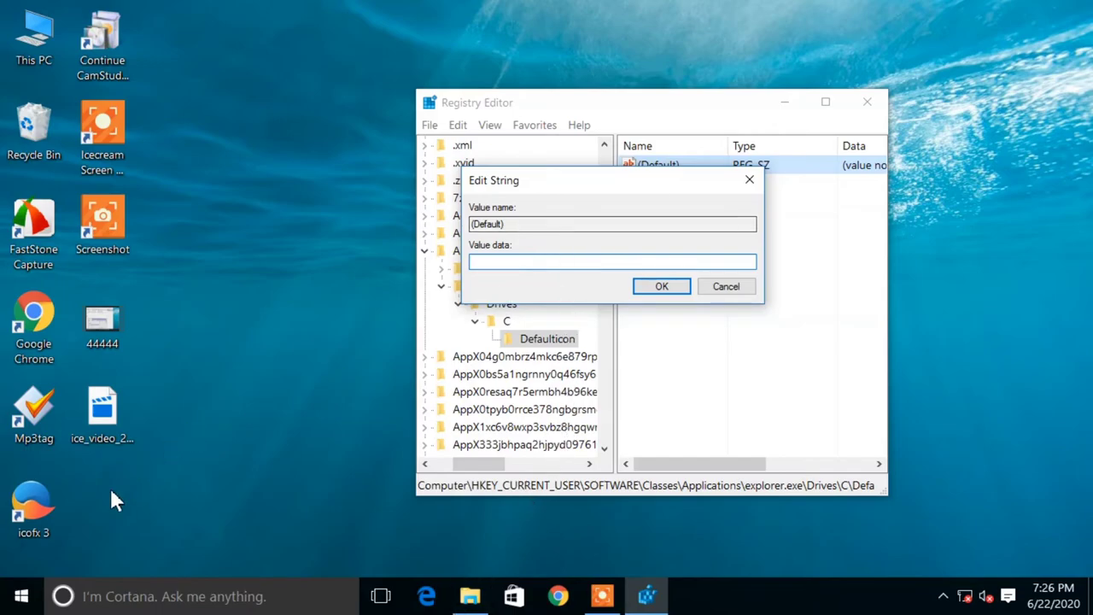
Switch to IcoFX and create a Windows icon from the Iron Man image in Galata Icons.
double_click(46, 513)
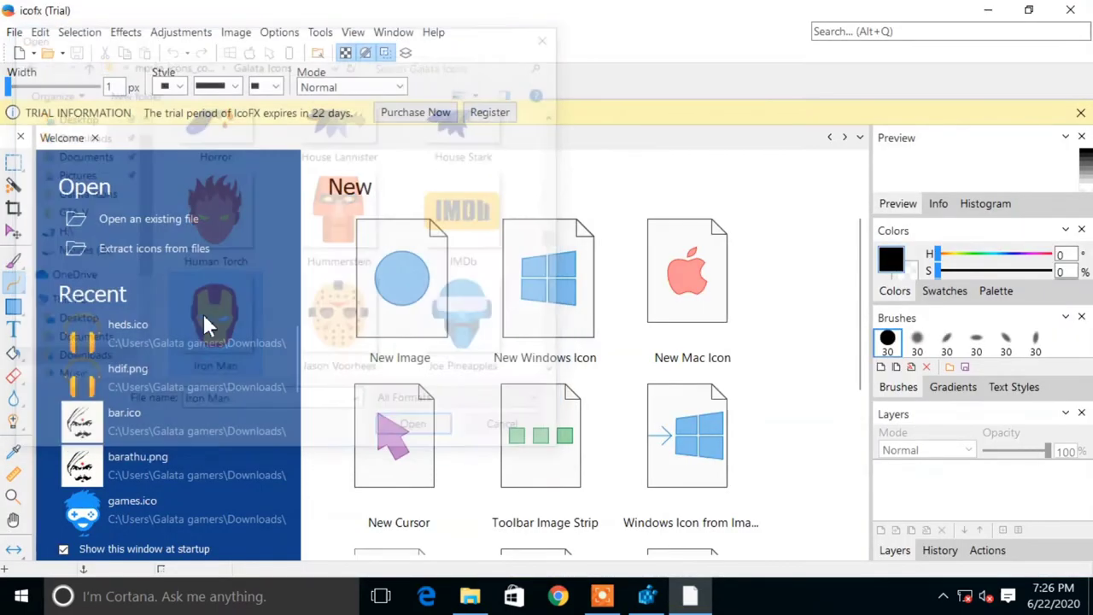
click(203, 314)
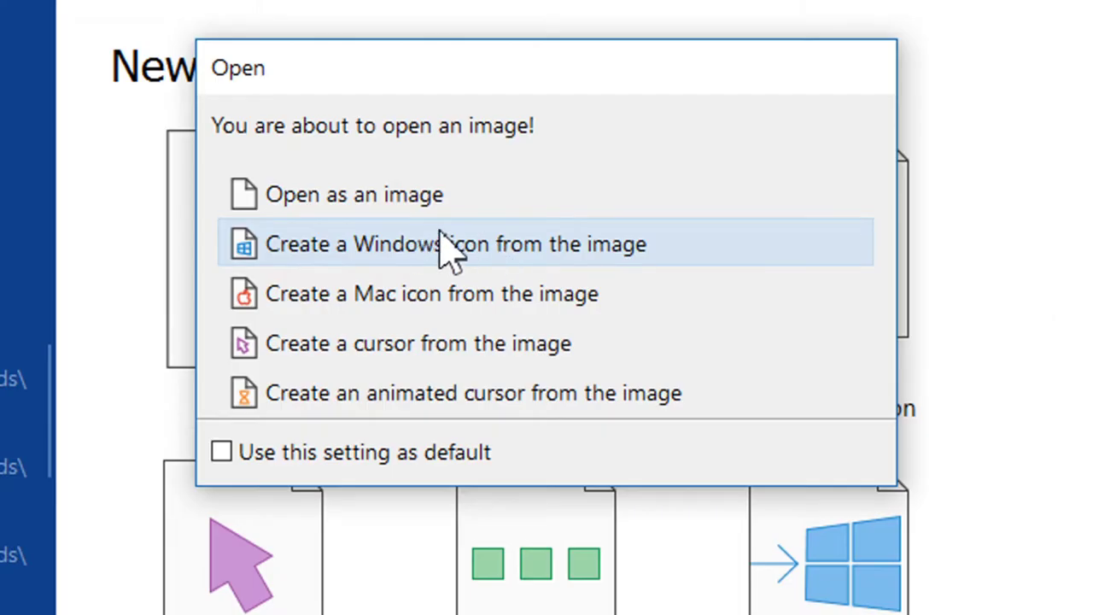
click(513, 276)
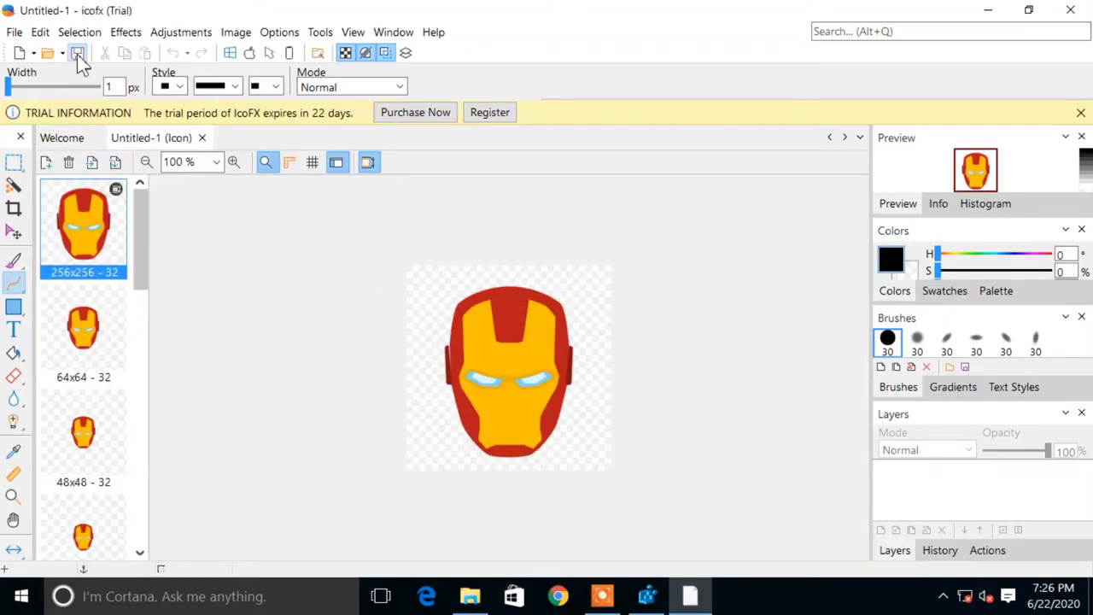
Save the Iron Man icon as "c icon" in Windows Icon (*.ico) format in the Galata Icons folder.
click(76, 52)
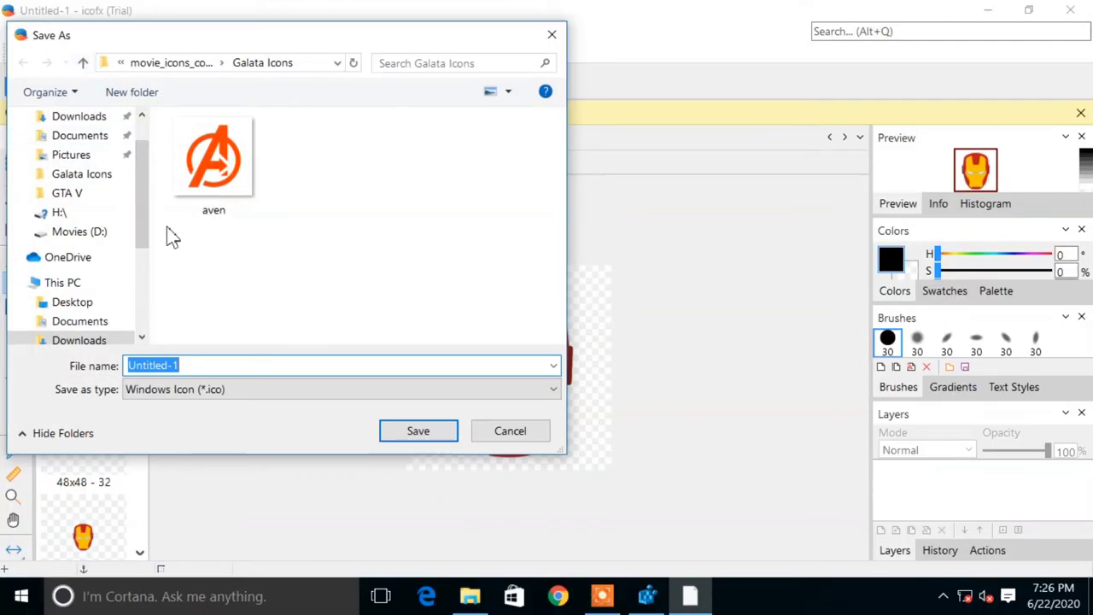
text(c icon)
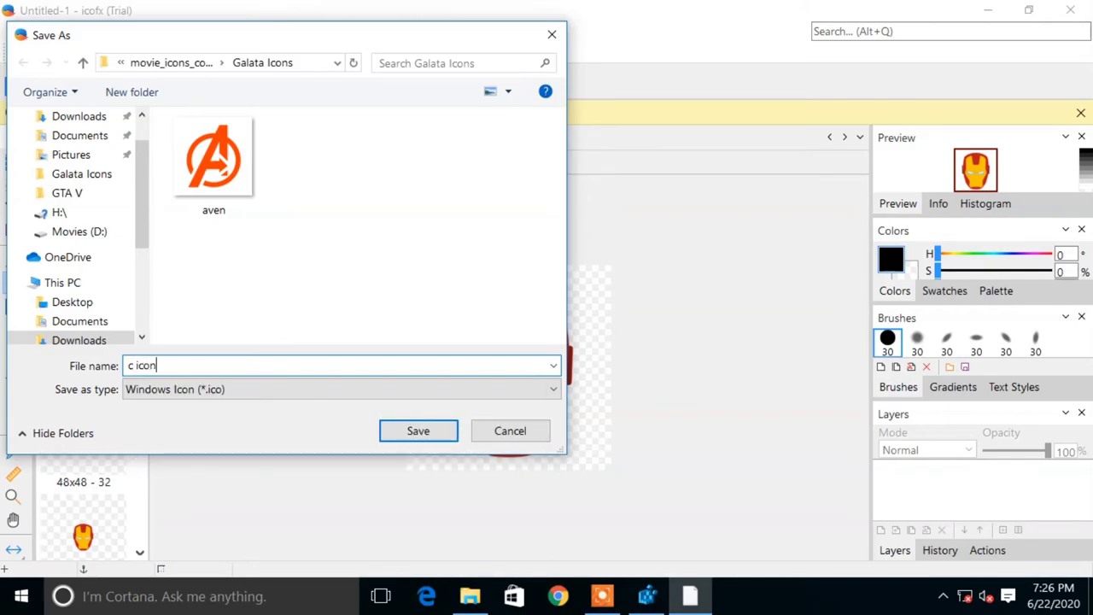
click(410, 431)
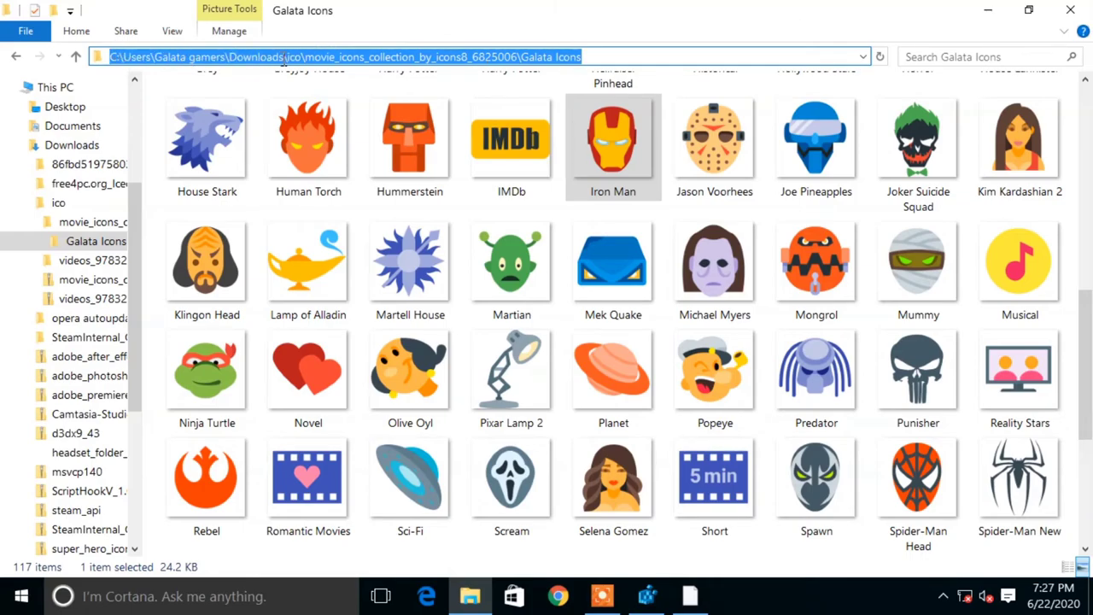
Switch to the Registry Editor and set the C key's Defaulticon (Default) value to the Galata Icons folder path followed by \c icon.ico.
click(646, 599)
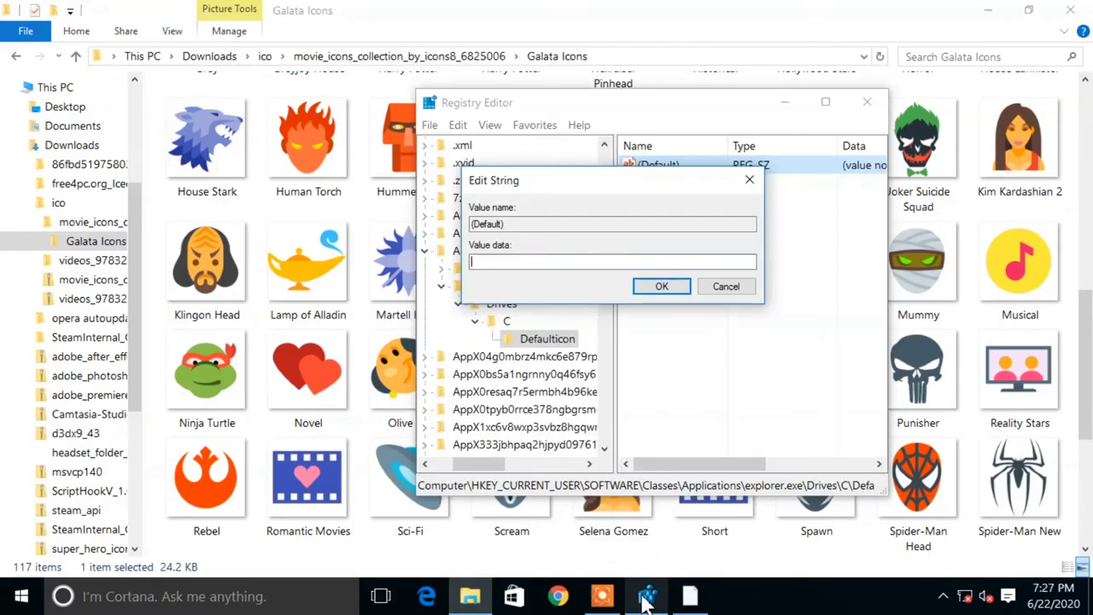
click(537, 262)
key(ctrl+v)
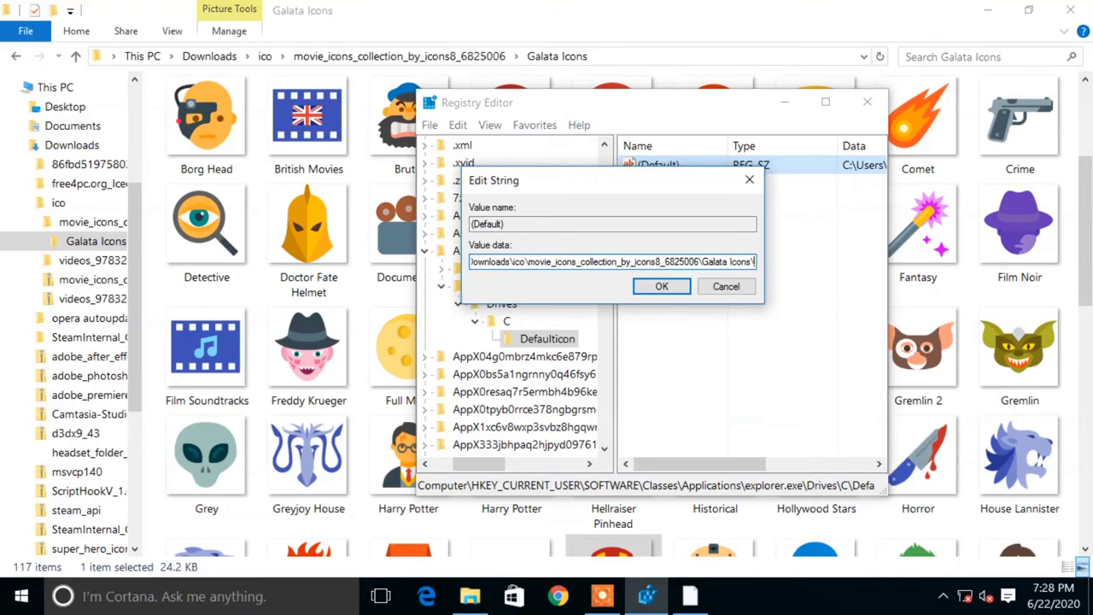
text(\c)
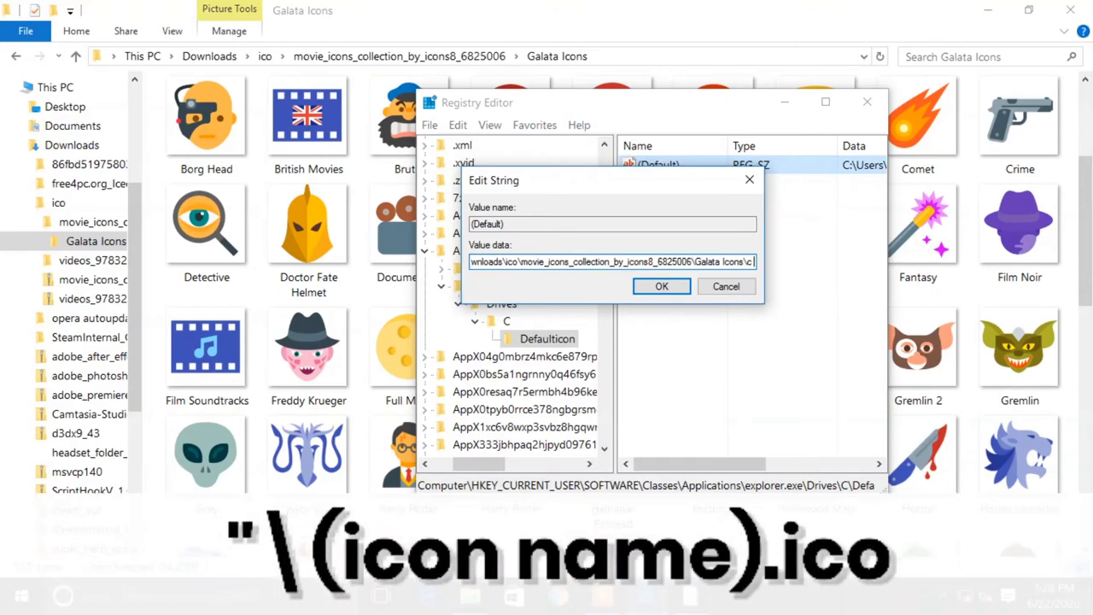
text(ri)
text(co)
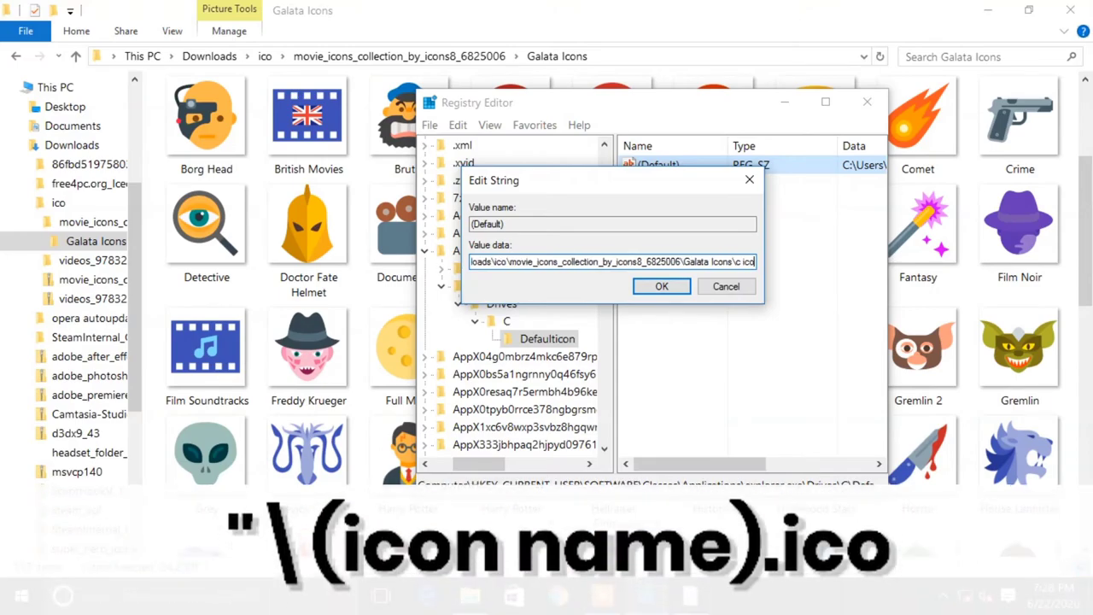
text(n)
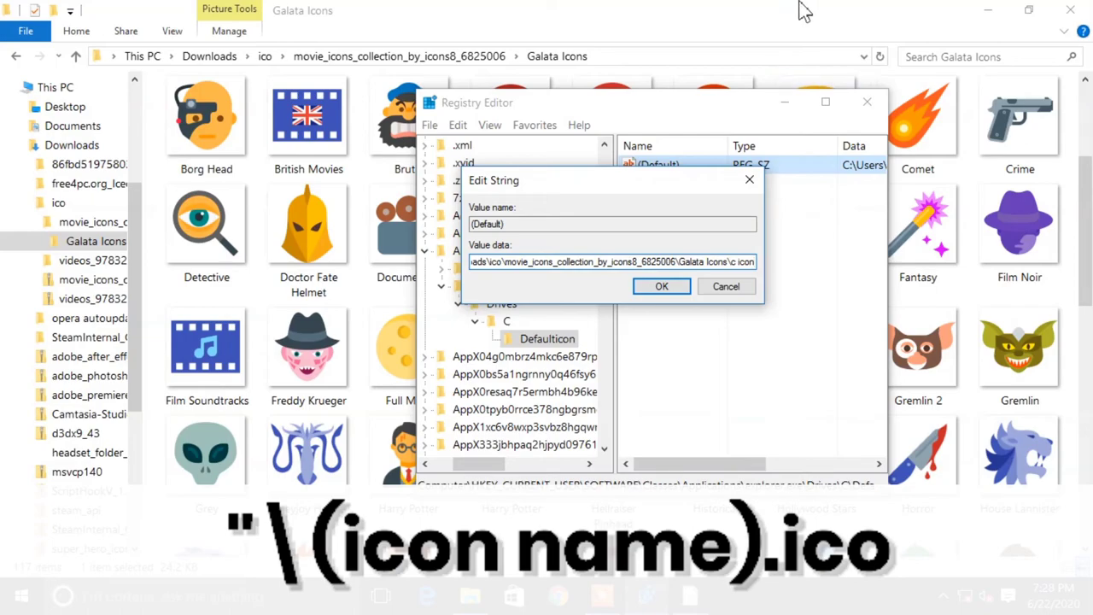
click(730, 147)
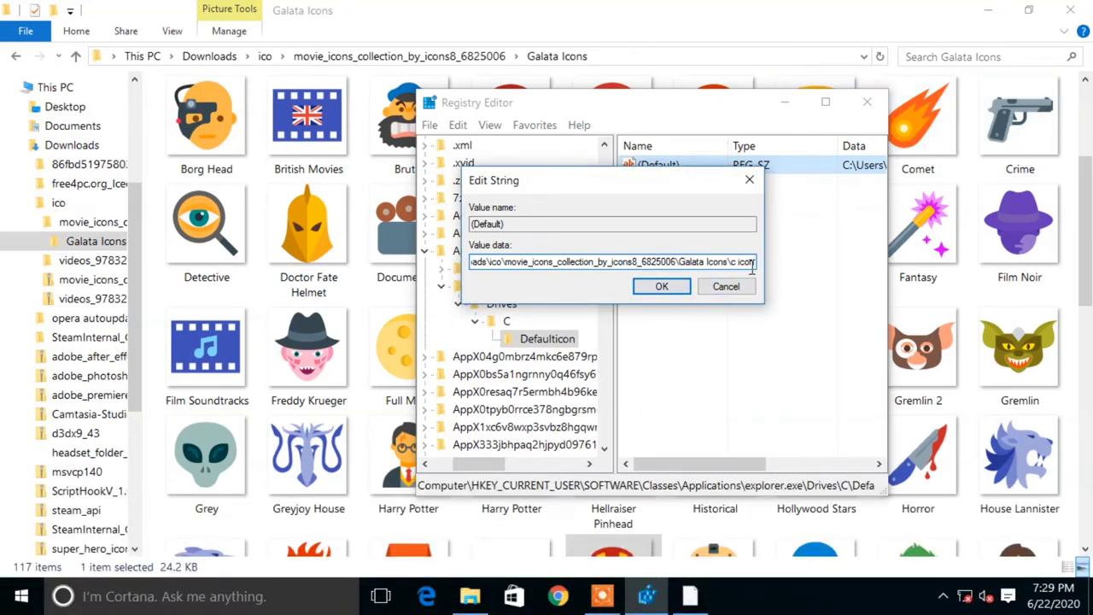
text(.ico)
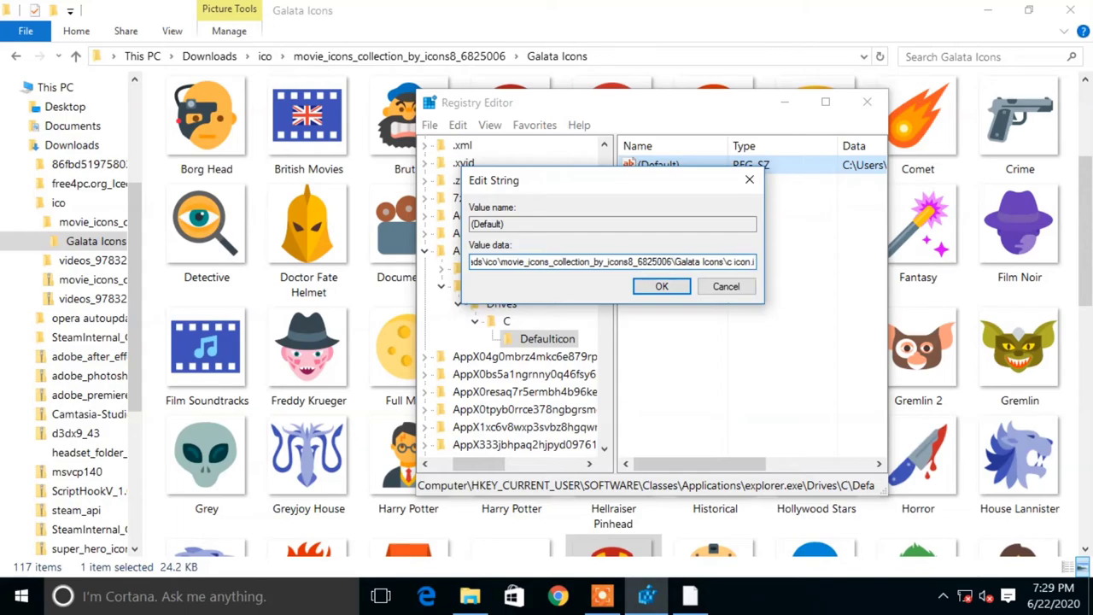
key(Return)
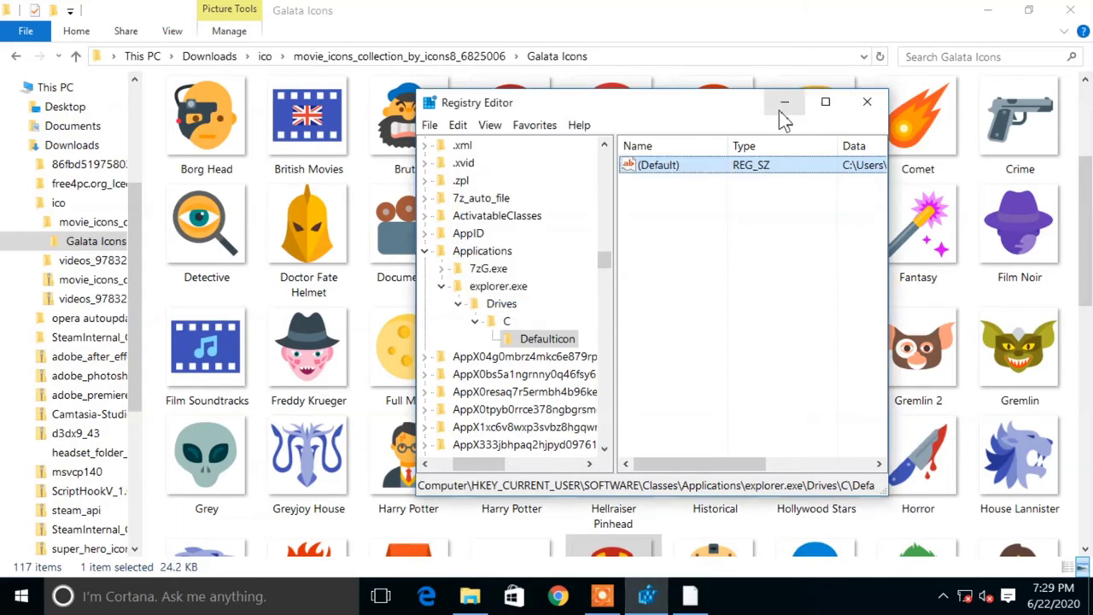
Minimize the Registry Editor, open This PC and refresh the view to check the C drive's icon.
click(782, 104)
click(56, 88)
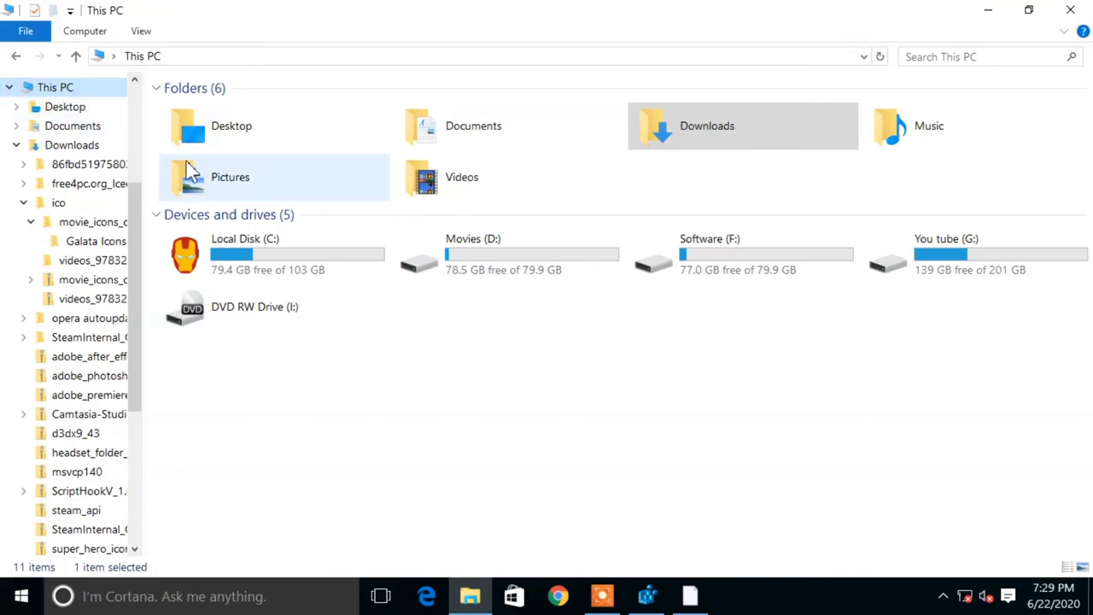
right_click(404, 398)
click(455, 259)
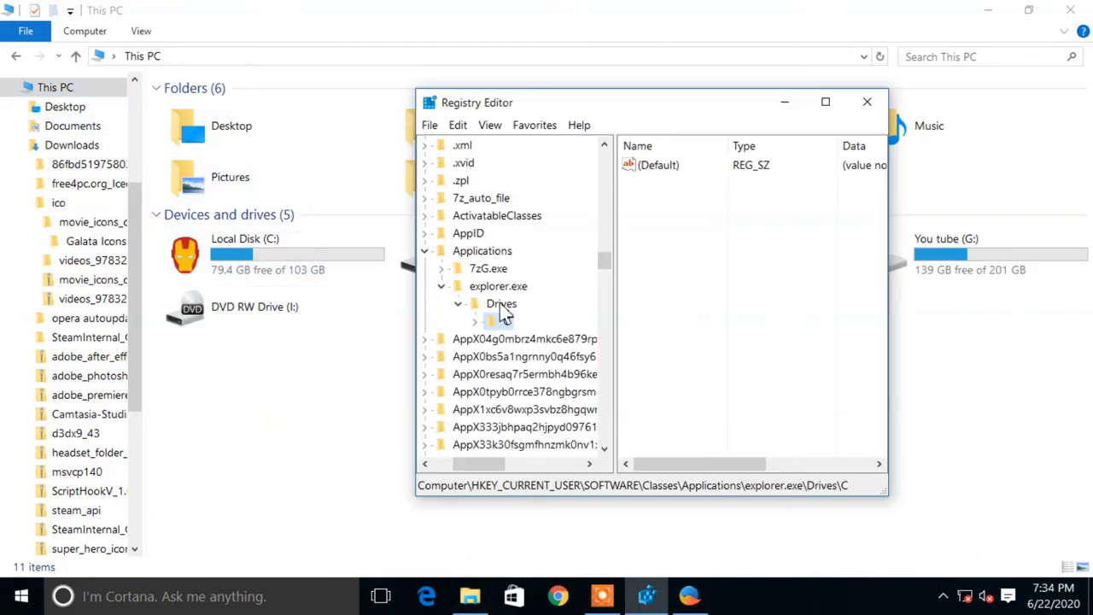
In the Registry Editor, create a new key named D under the Drives key.
right_click(502, 307)
mouse_move(547, 329)
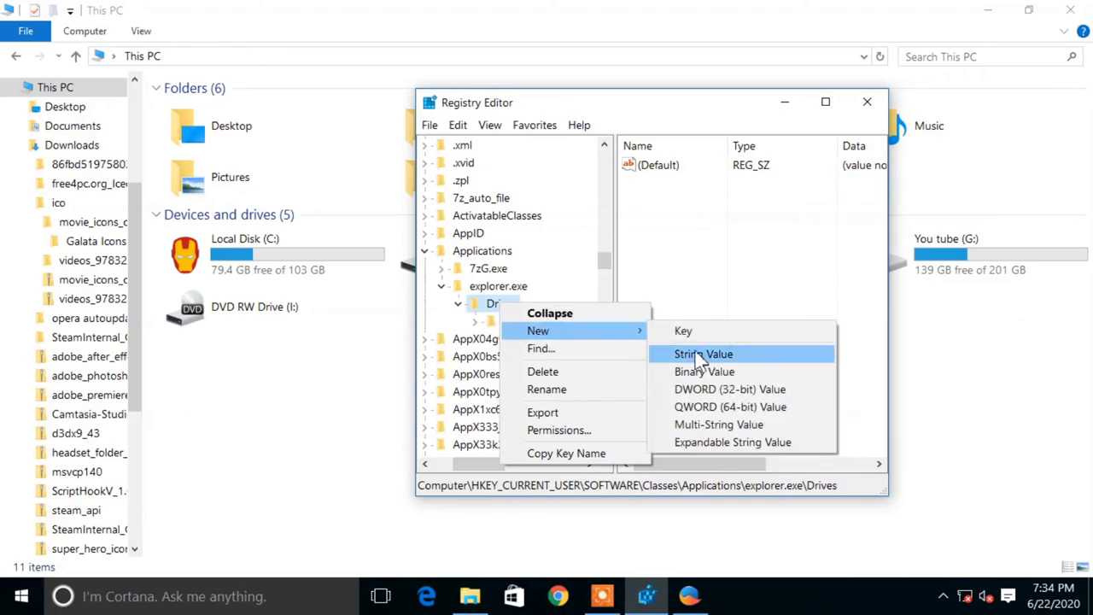
click(690, 334)
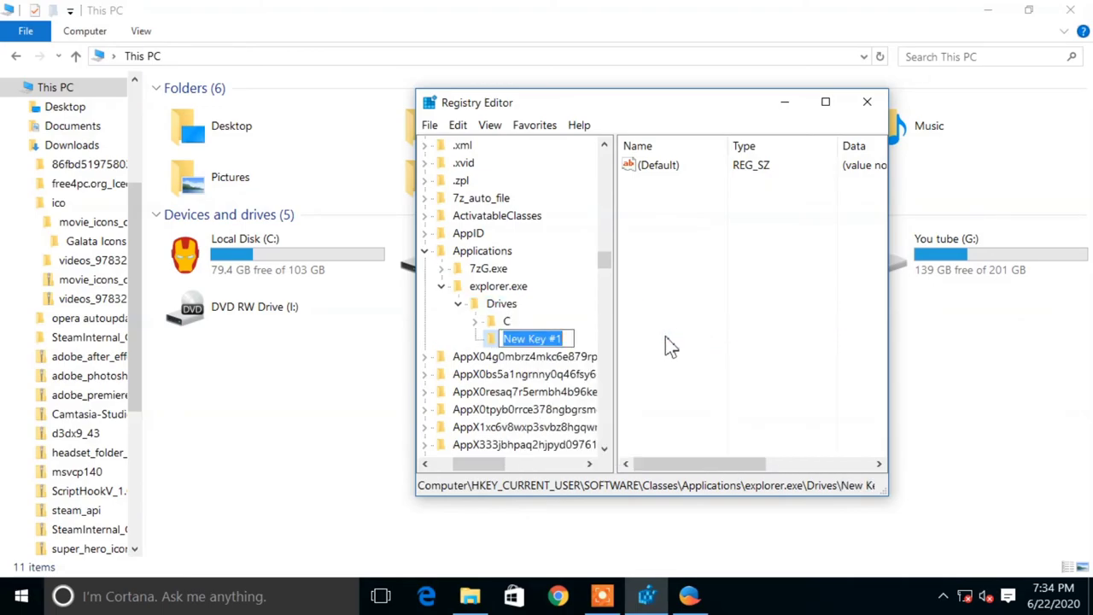
text(D)
key(Return)
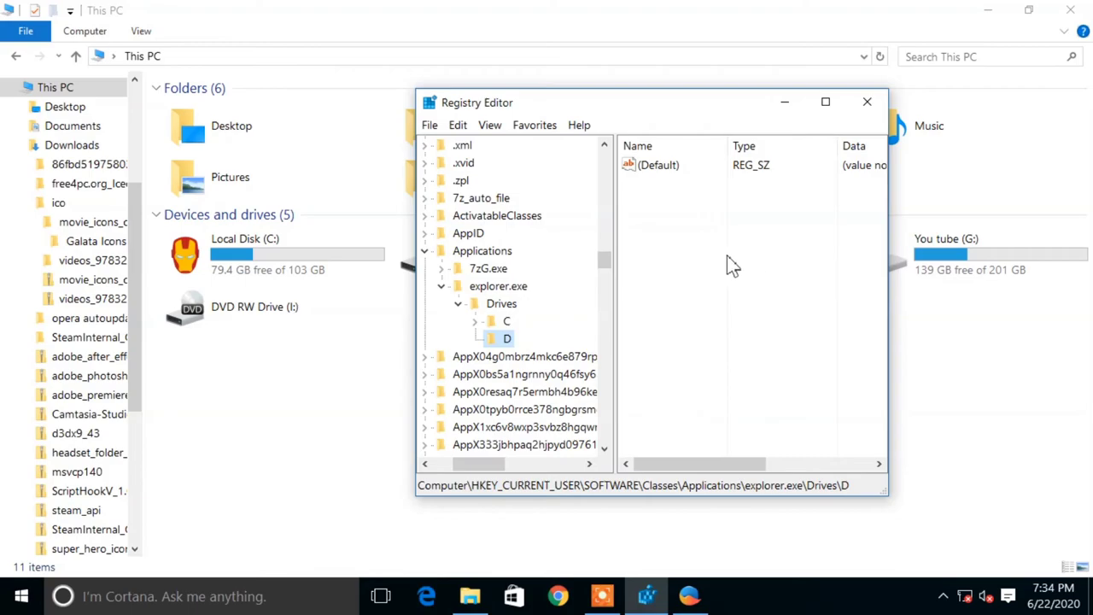
Create a new key named Defualticon under the D key.
right_click(507, 339)
mouse_move(561, 371)
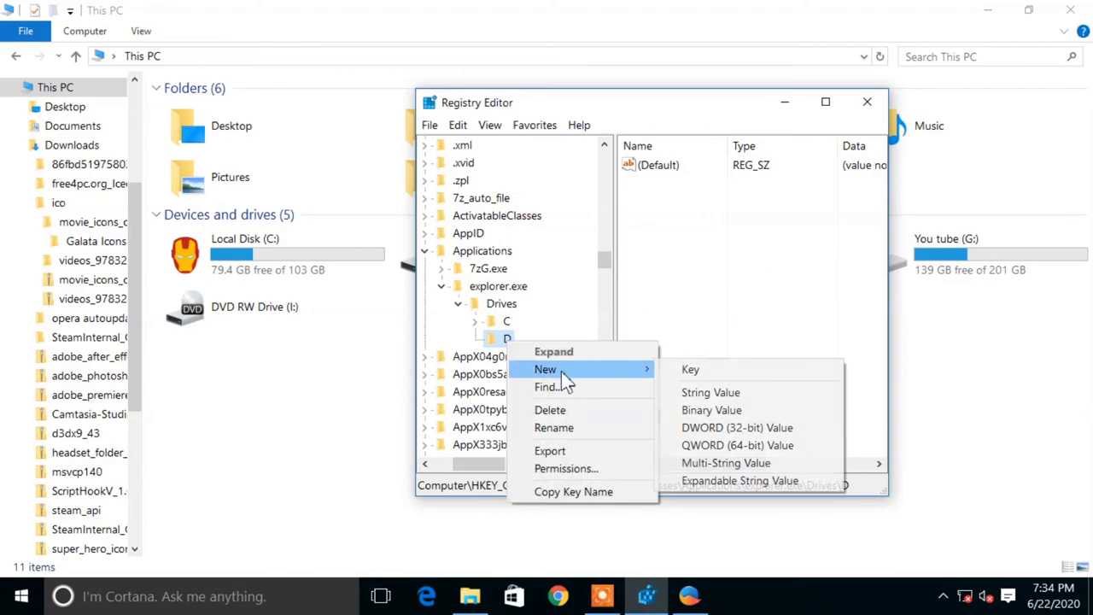
click(704, 372)
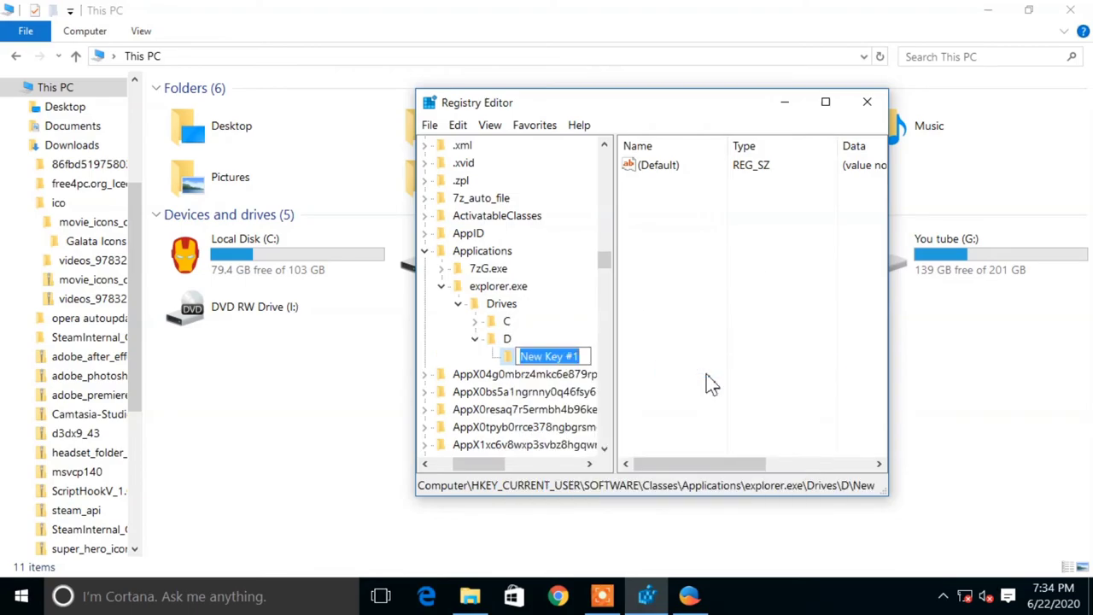
text(D)
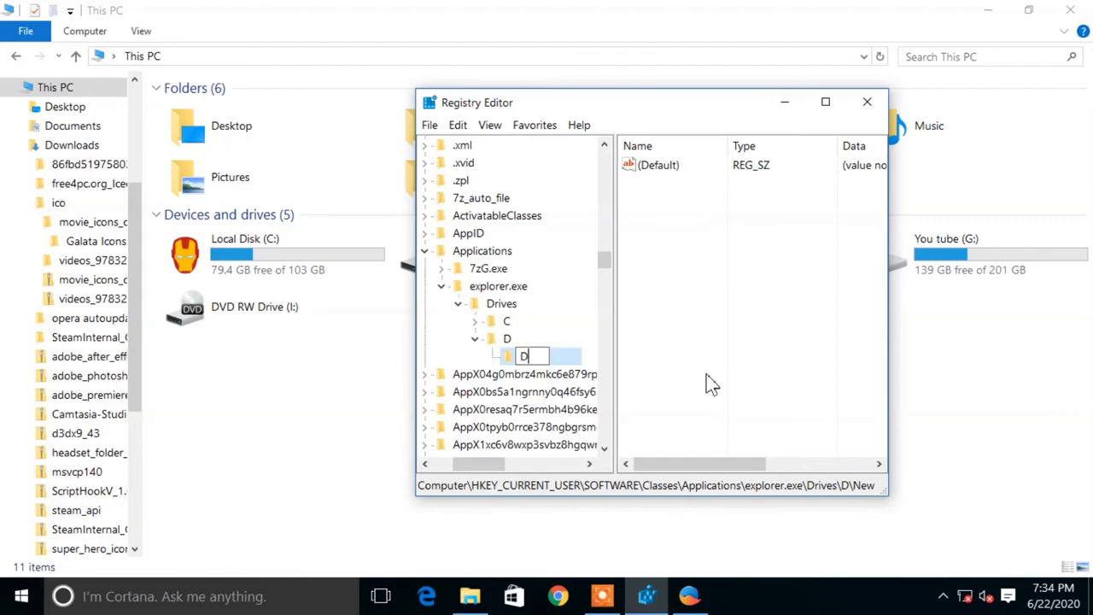
text(efualticon)
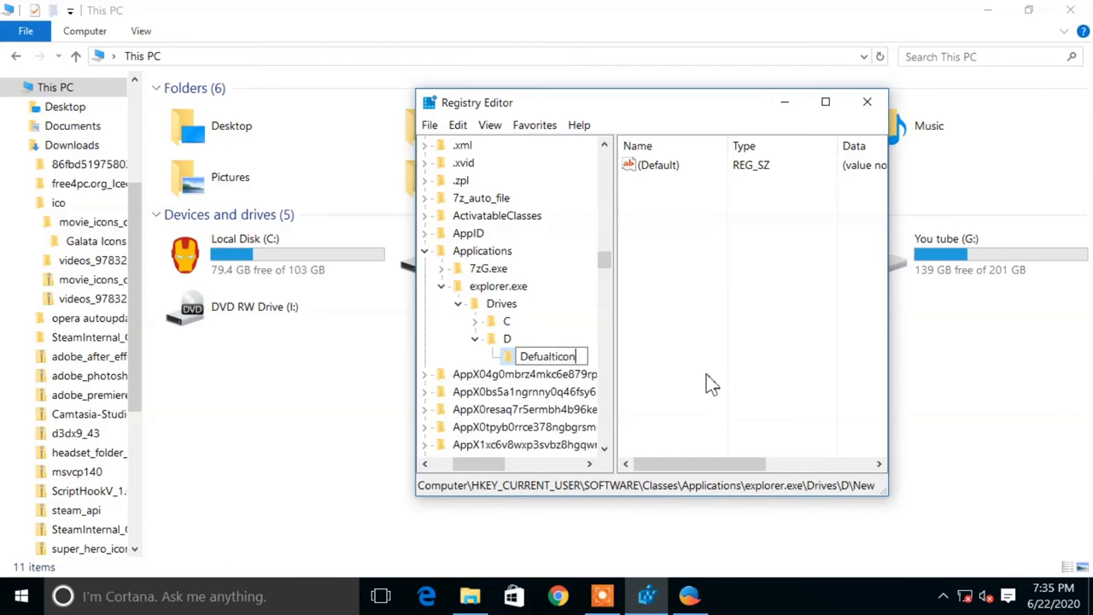
key(Return)
Set the (Default) value of the D key's Defualticon to the path of the "d icon" file in Galata Icons.
click(675, 167)
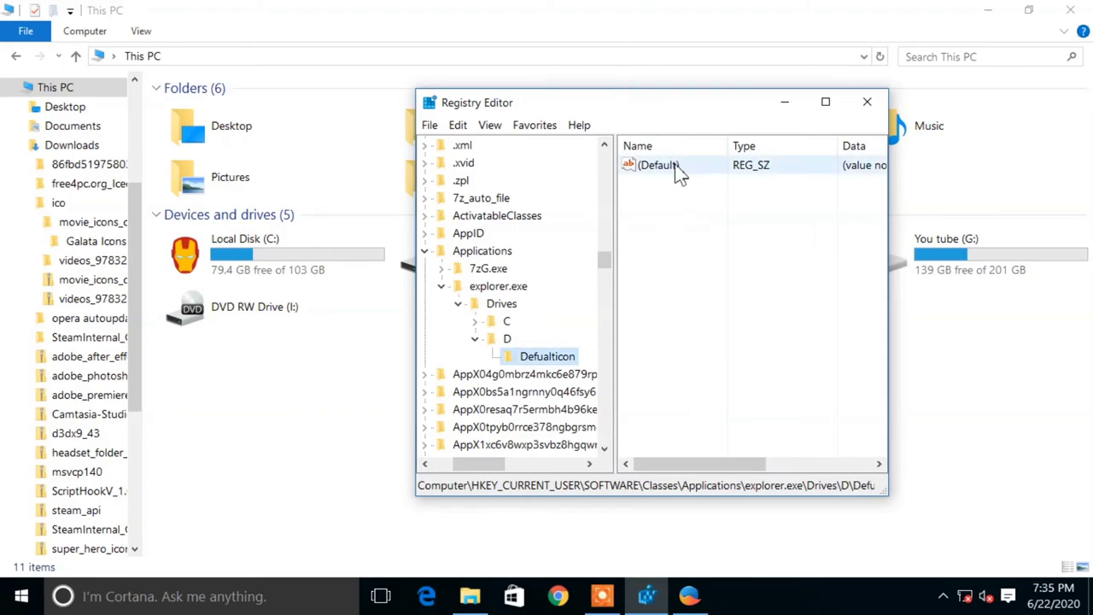
right_click(677, 166)
click(709, 176)
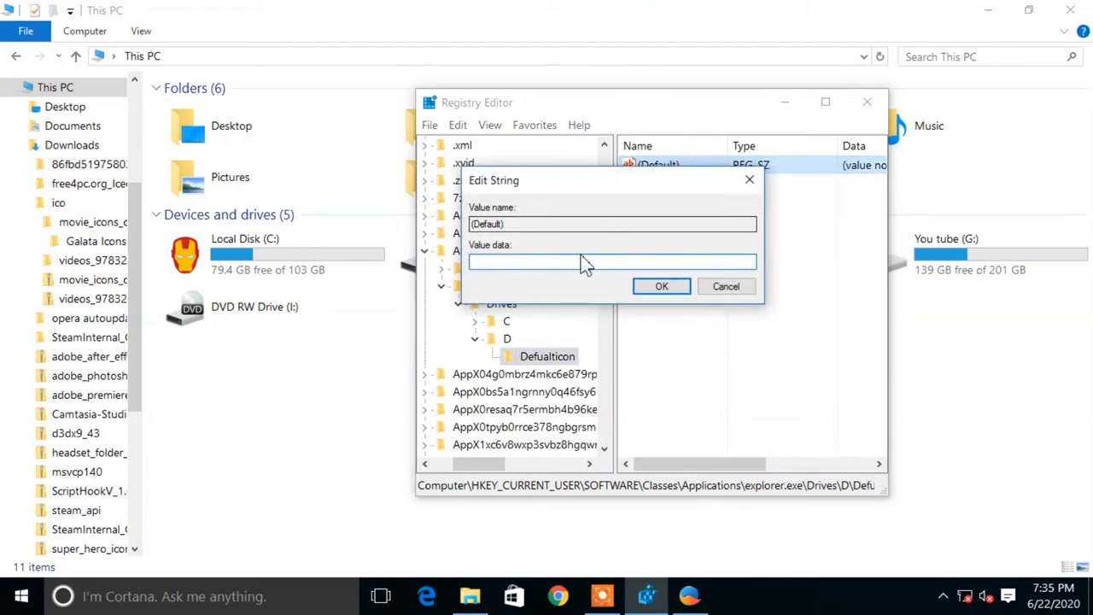
key(Return)
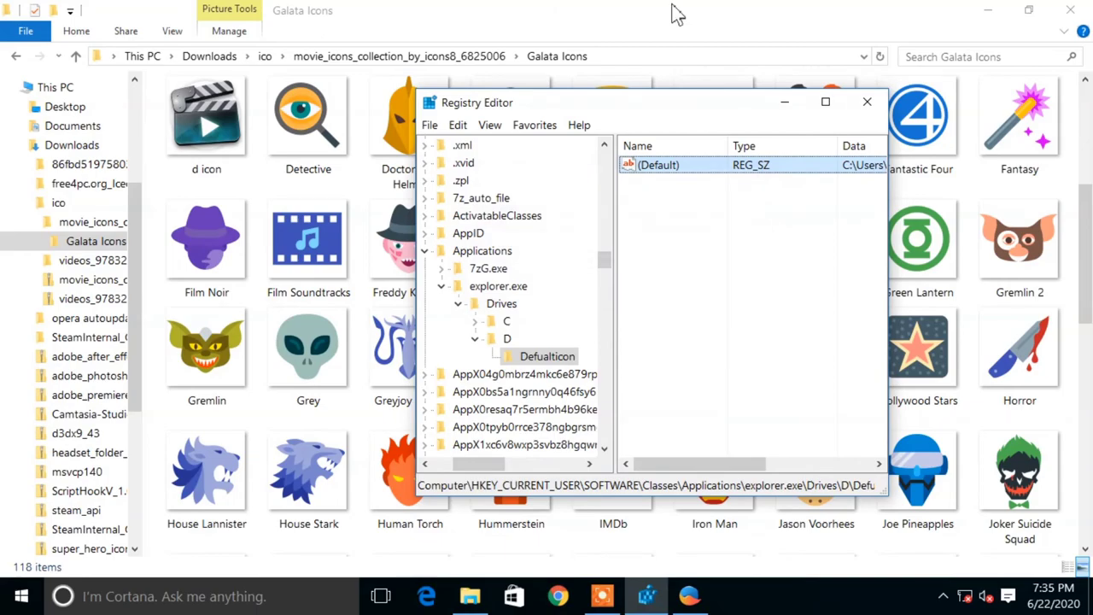
Minimize the Registry Editor and File Explorer windows and refresh the desktop.
click(779, 107)
click(990, 12)
right_click(601, 239)
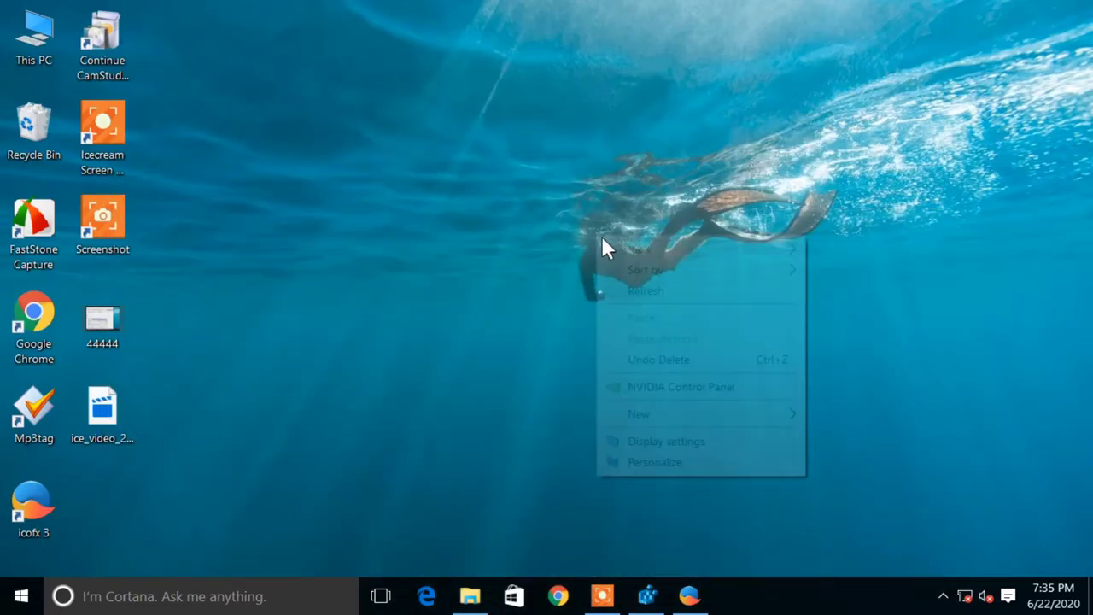
click(644, 290)
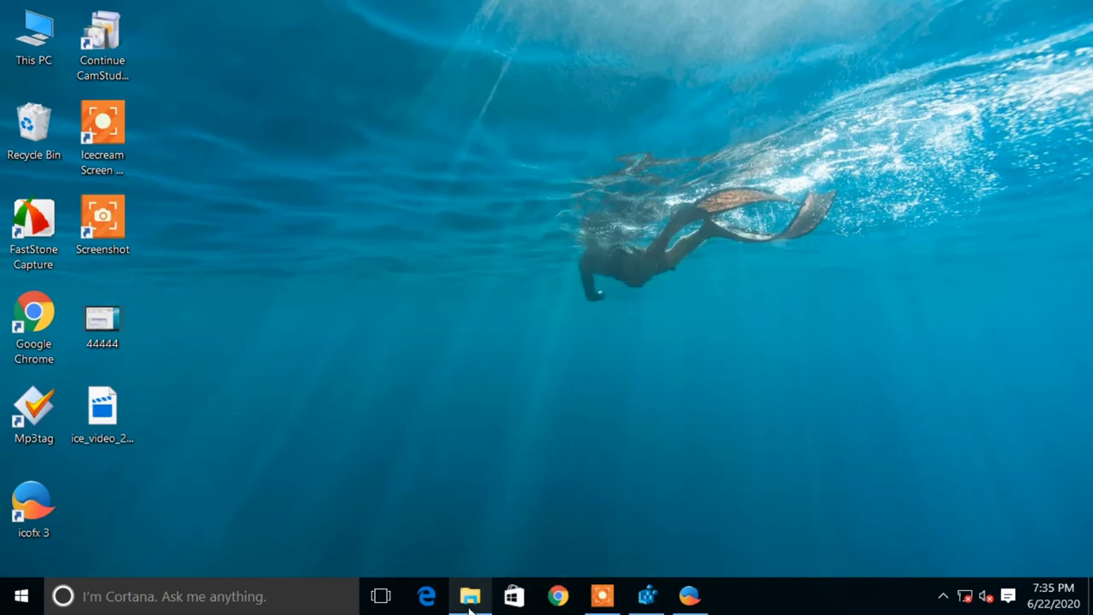
Restore File Explorer, open This PC and refresh it to check the icons of drives C and D.
click(471, 595)
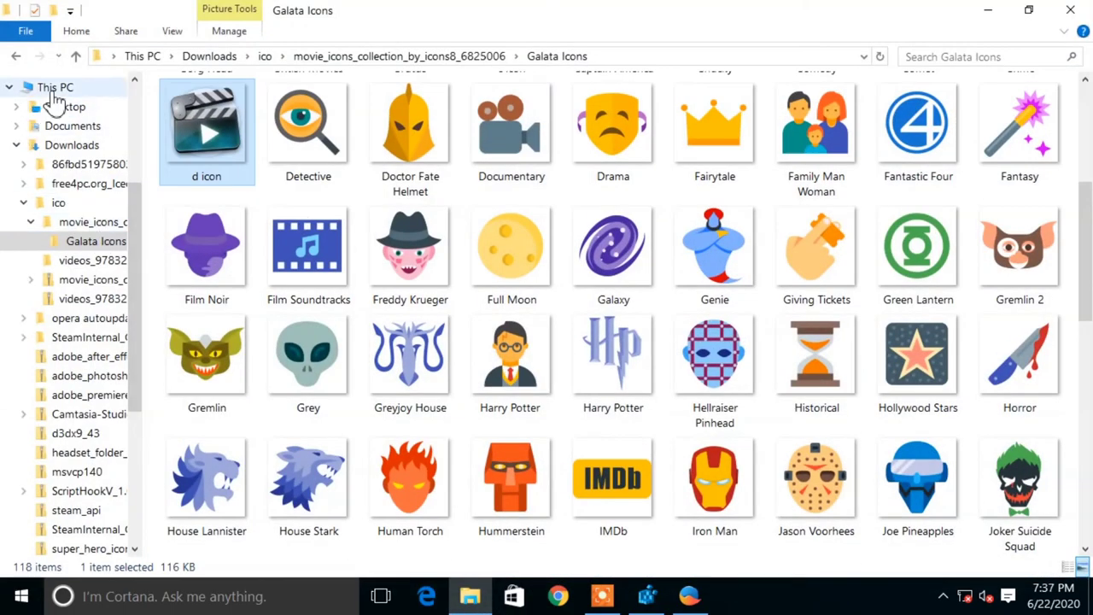
click(38, 87)
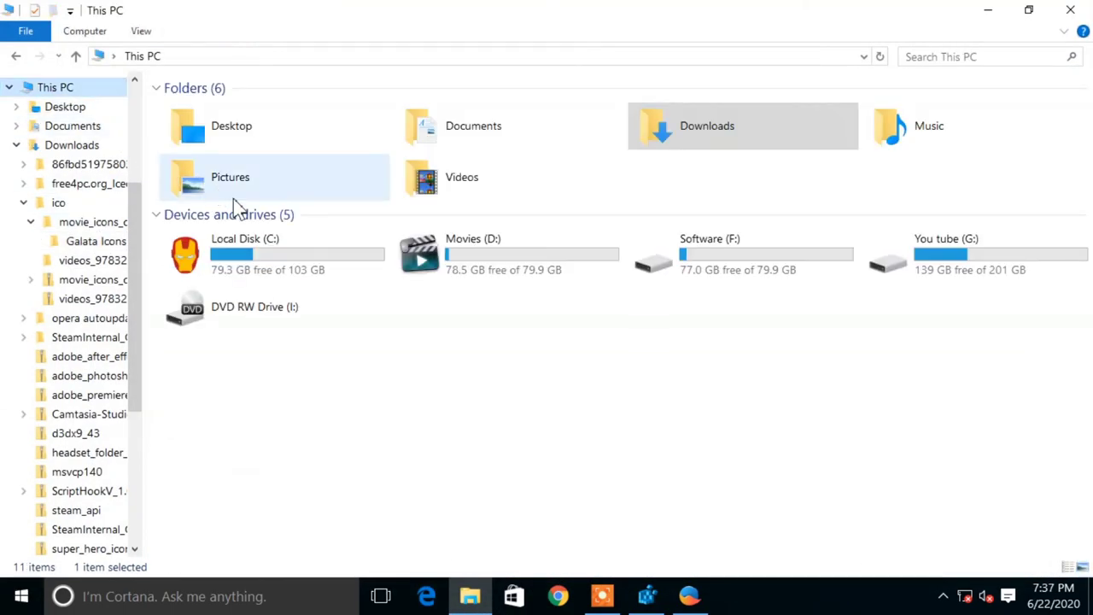
right_click(451, 385)
click(506, 242)
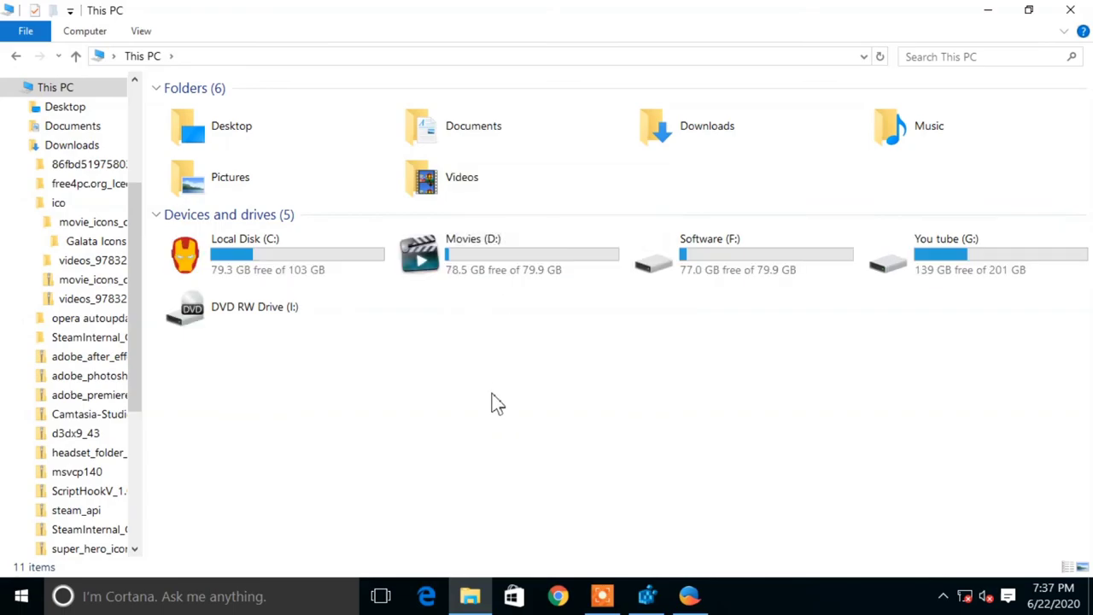